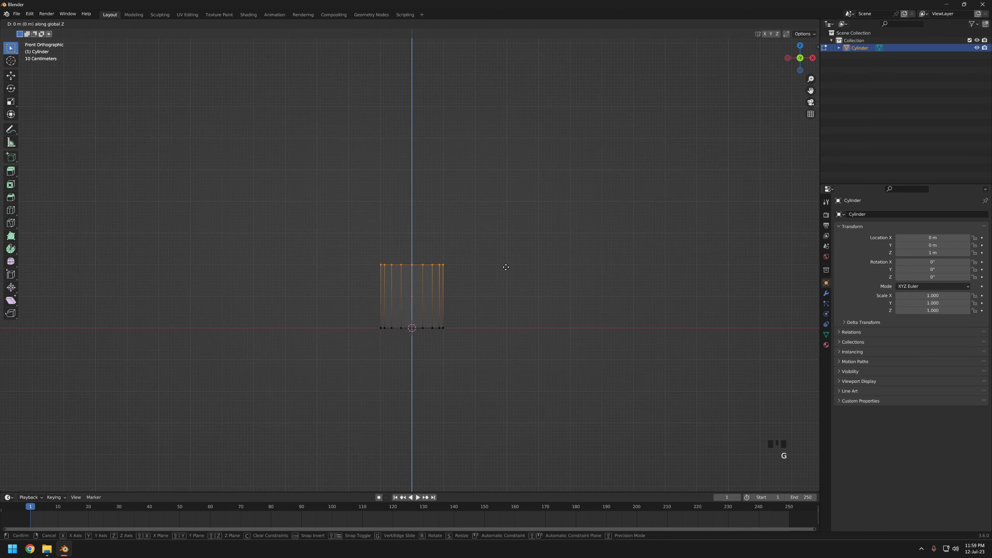
# - Raise the cylinder's top vertices along Z to form a tall bottle body, and show the model in solid shading
pyautogui.click(528, 170)
pyautogui.moveTo(490, 246)
pyautogui.mouseDown(button='middle')
pyautogui.moveTo(488, 264)
pyautogui.moveTo(515, 286)
pyautogui.mouseUp(button='middle')
pyautogui.press('3')
pyautogui.press('z')
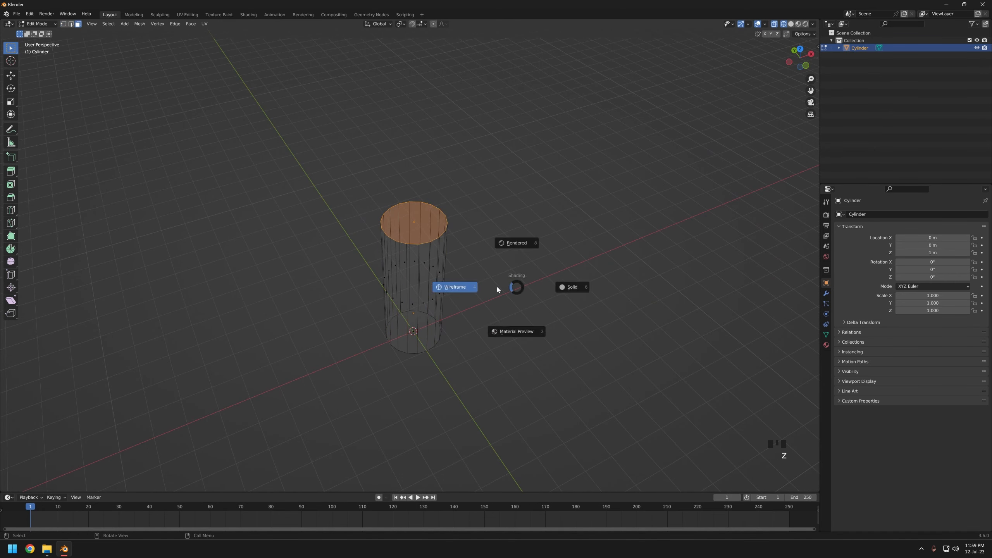
pyautogui.press('z')
# - Inset the cylinder's top face about 0.44 m and raise it about 1.16 m along Z to form the shoulder
pyautogui.scroll(3, 538, 287)
pyautogui.press('i')
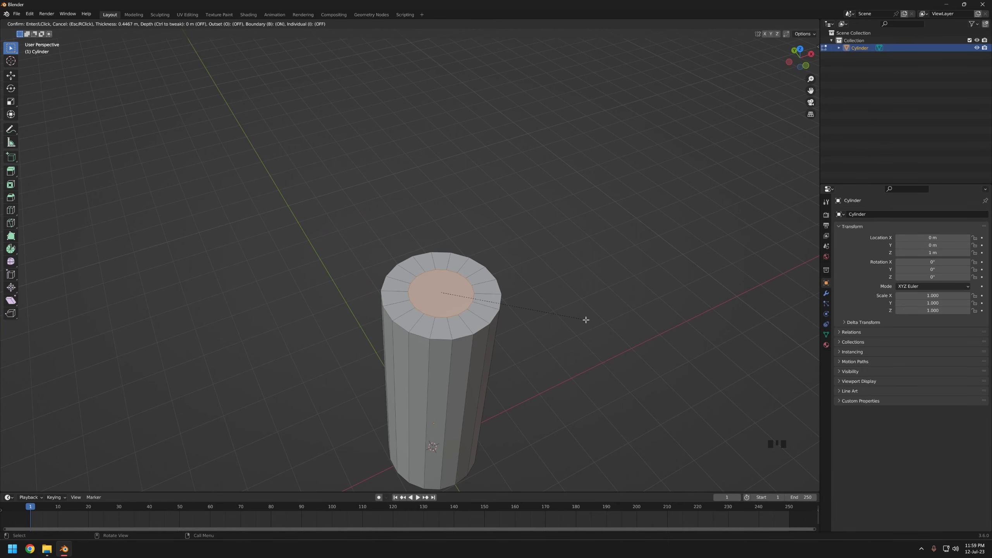
pyautogui.click(579, 323)
pyautogui.moveTo(512, 338); pyautogui.dragTo(512, 304, button='middle')
pyautogui.press('g')
pyautogui.press('z')
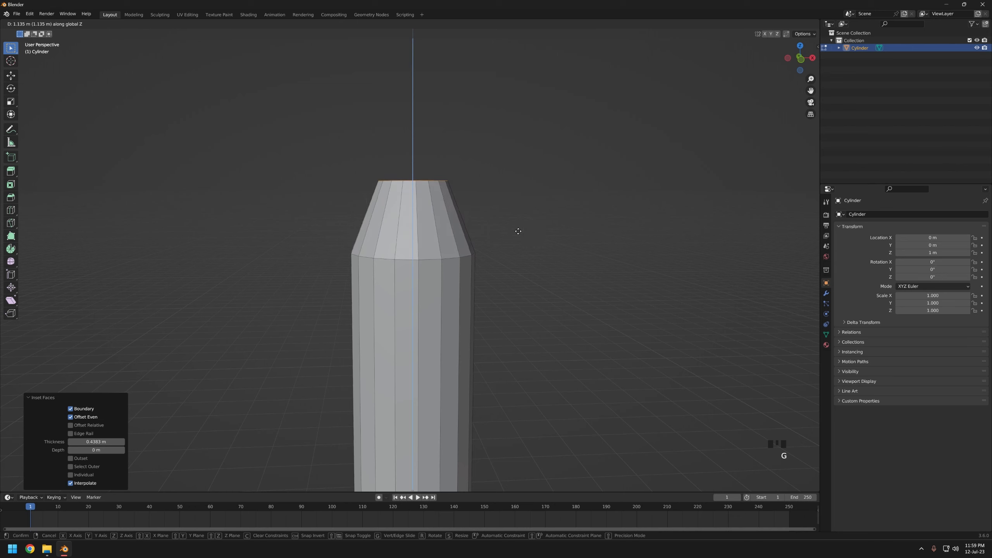
pyautogui.click(517, 230)
# - Extrude the shoulder's top face upward about 0.4 m as a short collar
pyautogui.press('e')
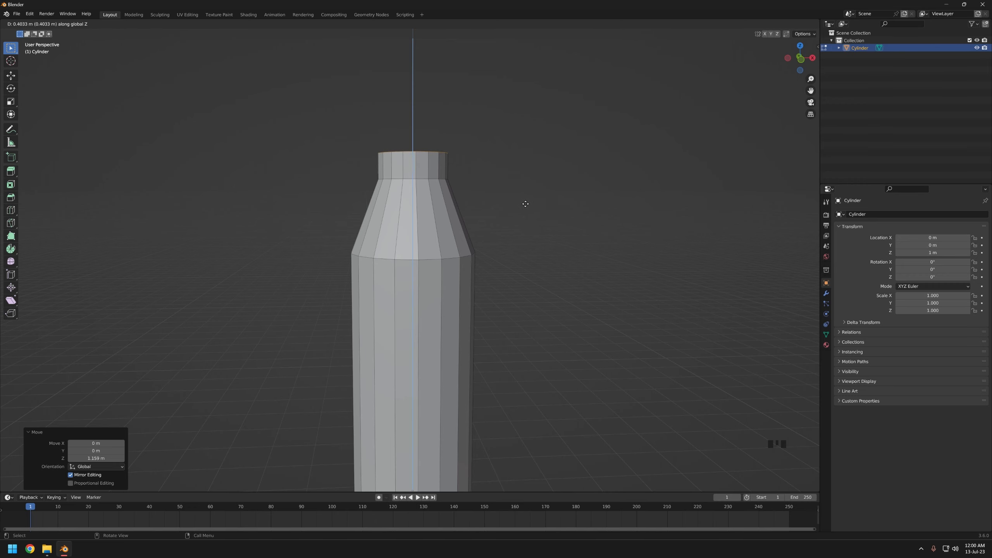
pyautogui.click(526, 203)
pyautogui.moveTo(523, 204); pyautogui.dragTo(536, 239, button='middle')
# - Inset the collar's top face about 0.11 m and extrude it upward about 1 m to form the neck
pyautogui.press('i')
pyautogui.click(583, 281)
pyautogui.press('e')
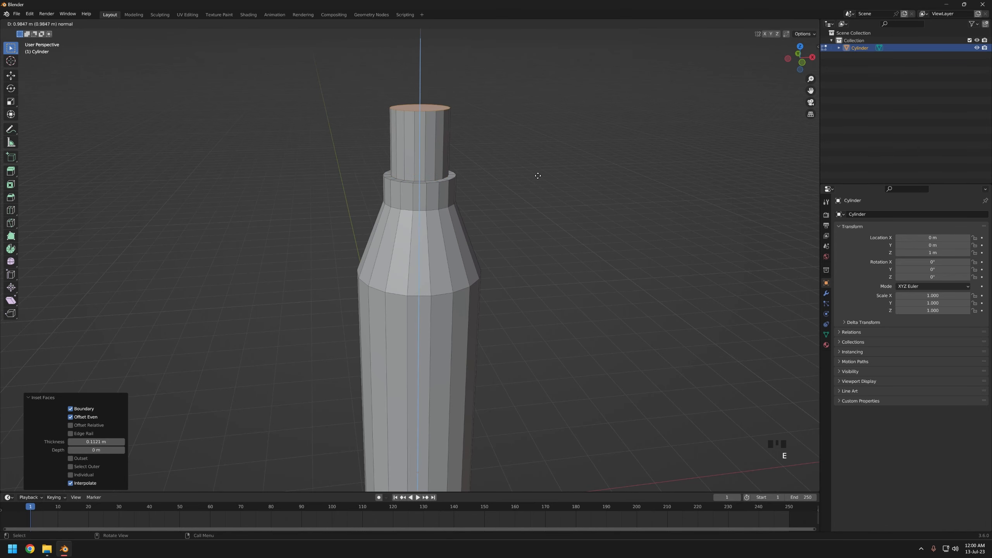
pyautogui.click(537, 175)
pyautogui.scroll(-3, 537, 174)
pyautogui.moveTo(537, 174); pyautogui.dragTo(521, 261, button='middle')
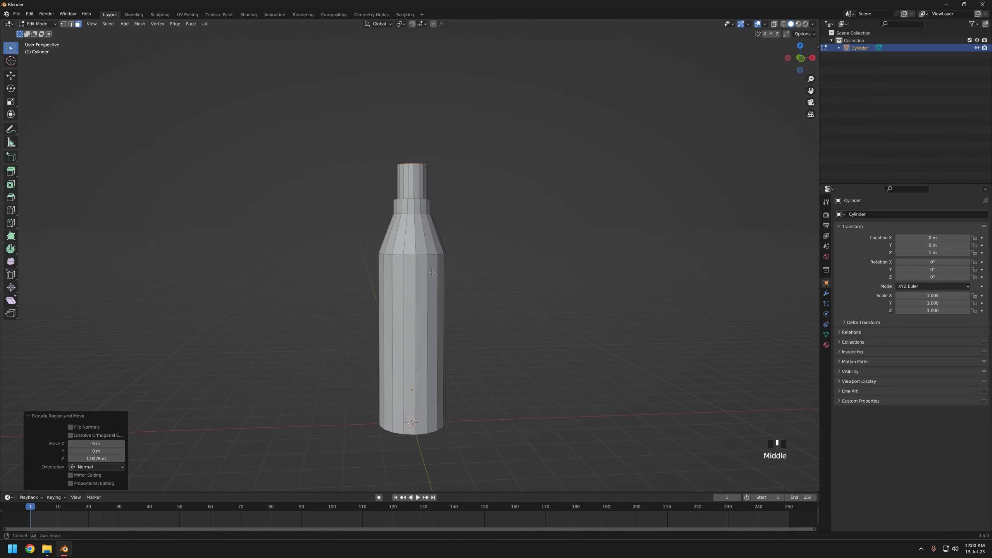
# - Add a centred loop cut around the sloped shoulder and scale it outward by about 1.12
pyautogui.hotkey('ctrl', 'r')
pyautogui.click(413, 237)
pyautogui.rightClick(414, 238)
pyautogui.press('KP_1')
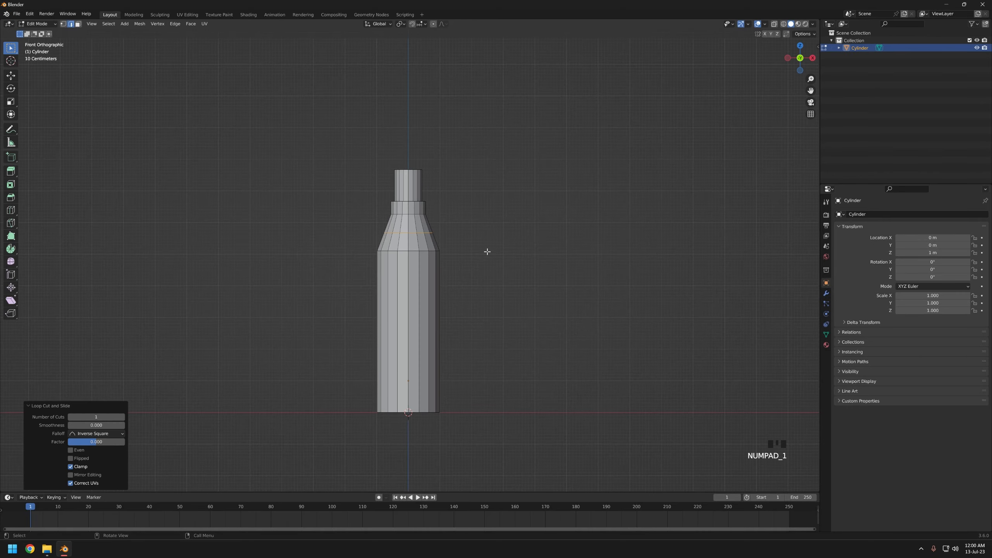
pyautogui.scroll(4, 487, 250)
pyautogui.press('s')
pyautogui.click(528, 235)
# - Bevel the shoulder's middle edge loop about 0.28 m wide with two segments
pyautogui.hotkey('ctrl', 'b')
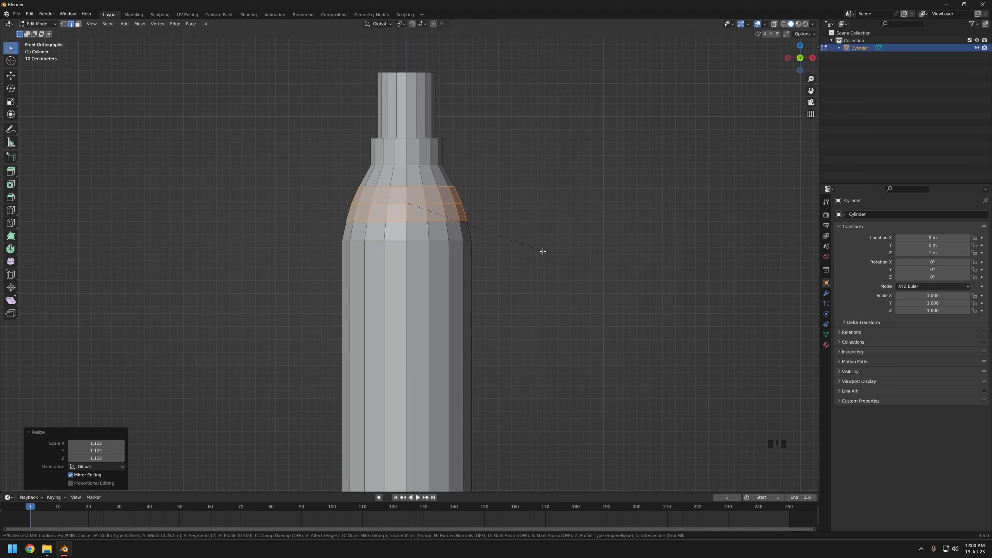
pyautogui.click(543, 251)
pyautogui.scroll(-2, 543, 250)
pyautogui.press('Tab')
# - Inset the bottle's bottom face twice, about 0.13 m each time
pyautogui.moveTo(459, 297); pyautogui.dragTo(437, 278, button='middle')
pyautogui.press('Tab')
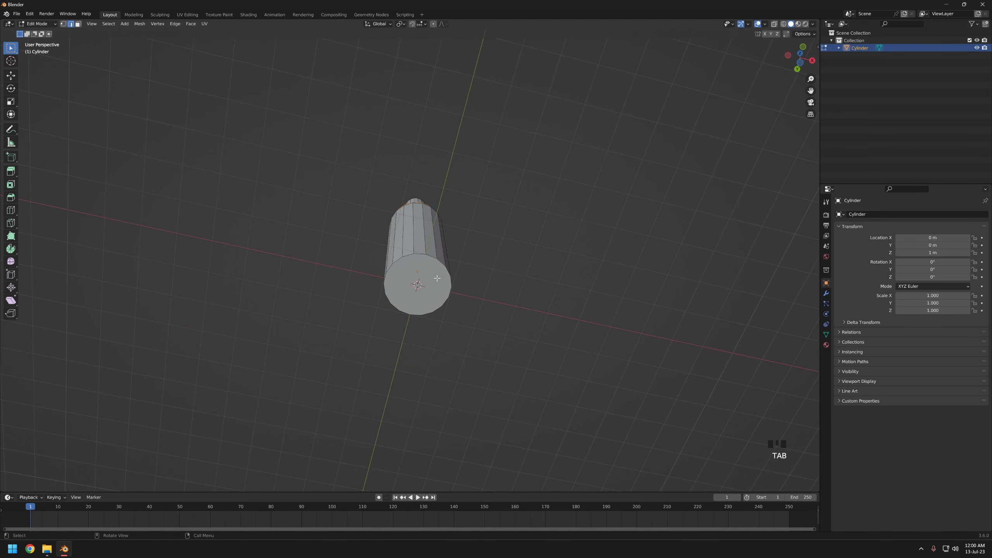
pyautogui.scroll(3, 437, 278)
pyautogui.click(469, 287)
pyautogui.press('i')
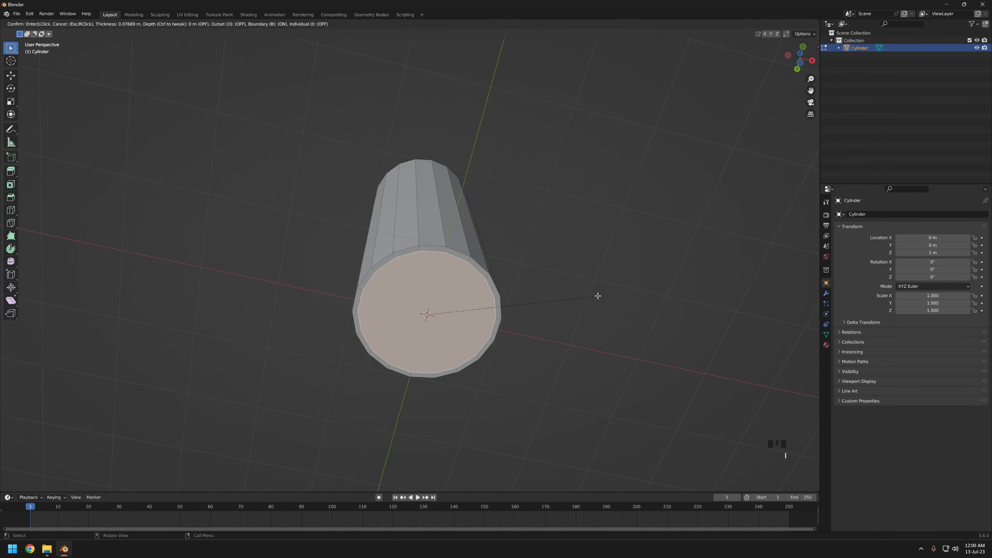
pyautogui.click(594, 295)
pyautogui.press('i')
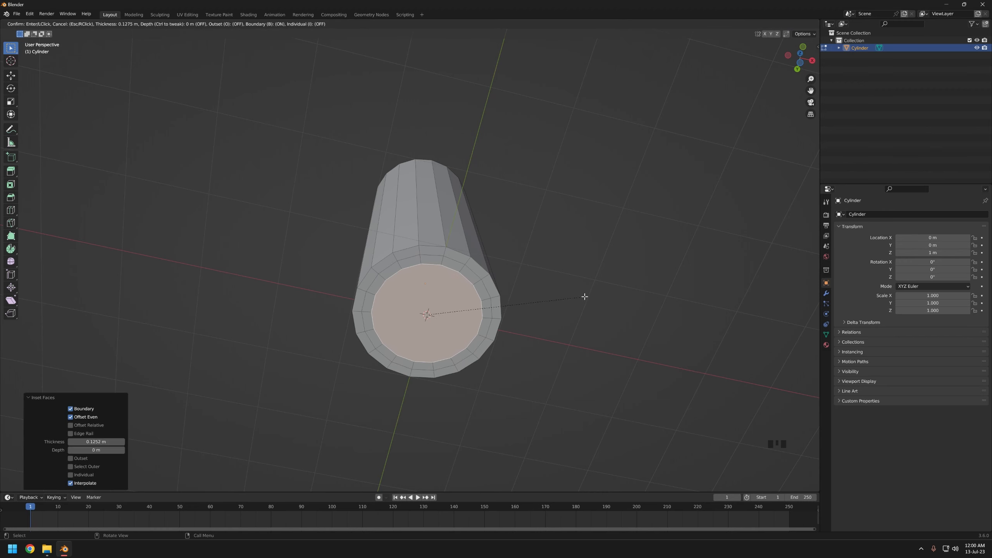
pyautogui.click(584, 296)
# - Delete the inner bottom face and close the hole with a grid fill
pyautogui.press('x')
pyautogui.click(545, 315)
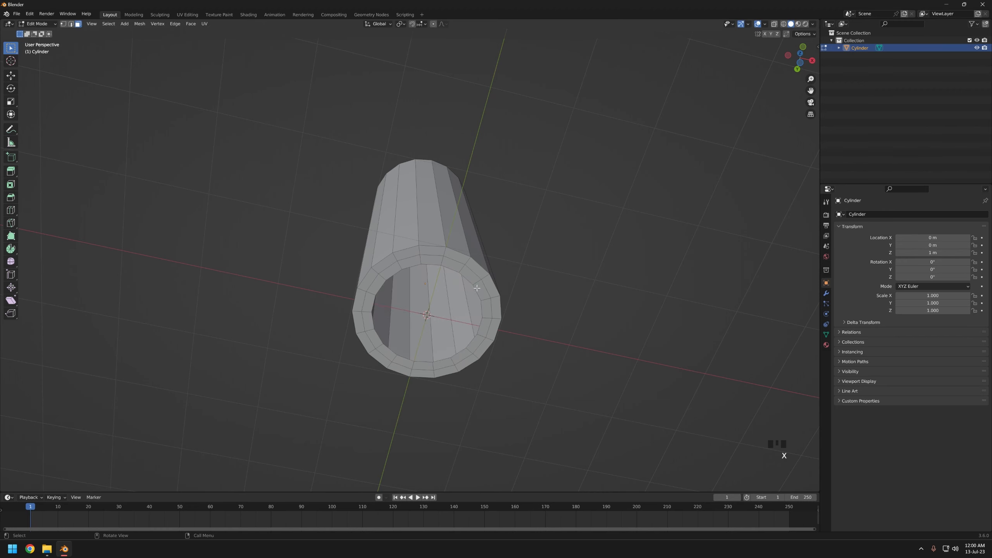
pyautogui.press('2')
pyautogui.keyDown('alt'); pyautogui.click(476, 288); pyautogui.keyUp('alt')
pyautogui.hotkey('ctrl', 'f')
pyautogui.click(547, 386)
# - Raise the centre of the base about 0.11 m along Z using smooth proportional editing with size 1
pyautogui.click(525, 278)
pyautogui.moveTo(525, 278); pyautogui.dragTo(550, 285, button='middle')
pyautogui.press('g')
pyautogui.press('z')
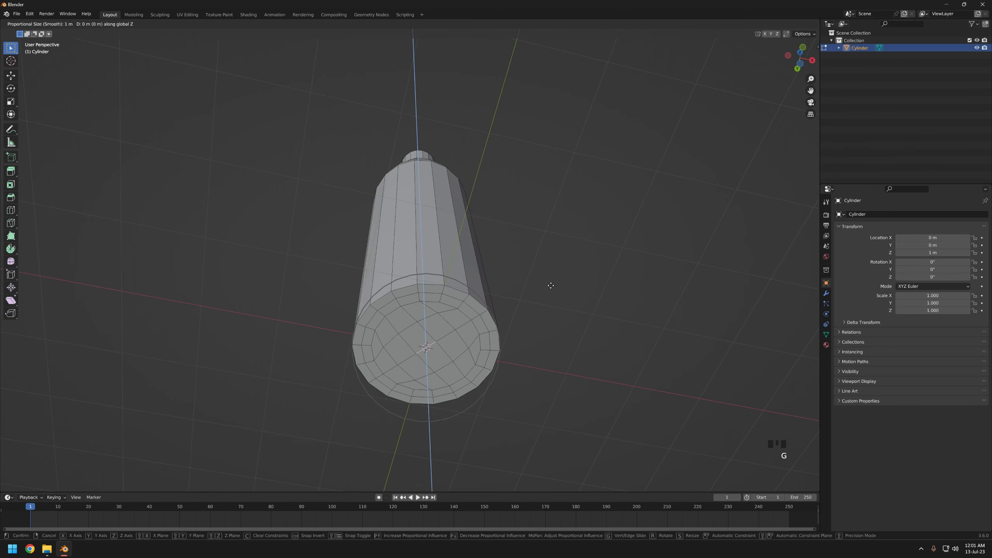
pyautogui.click(552, 281)
pyautogui.moveTo(550, 284); pyautogui.dragTo(523, 372, button='middle')
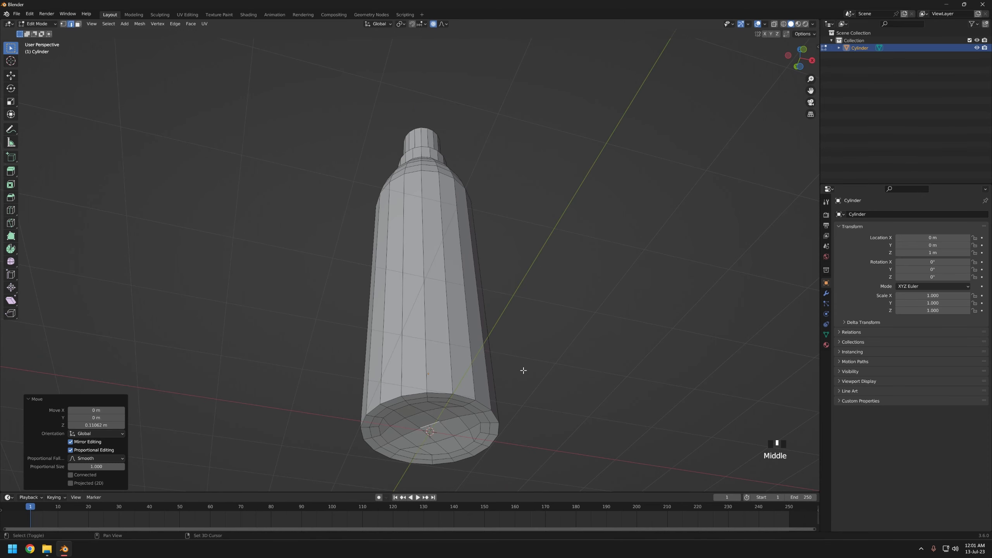
# - Add a loop cut in the base's inner ring, slid close to the edge of the grid fill with a factor of about 0.83
pyautogui.scroll(3, 507, 295)
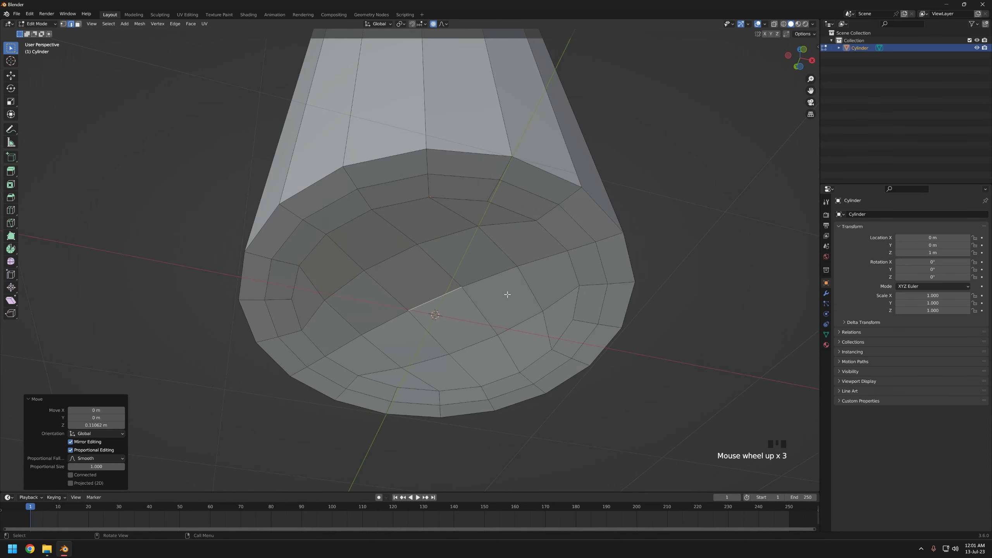
pyautogui.click(578, 305)
pyautogui.hotkey('ctrl', 'r')
pyautogui.click(588, 289)
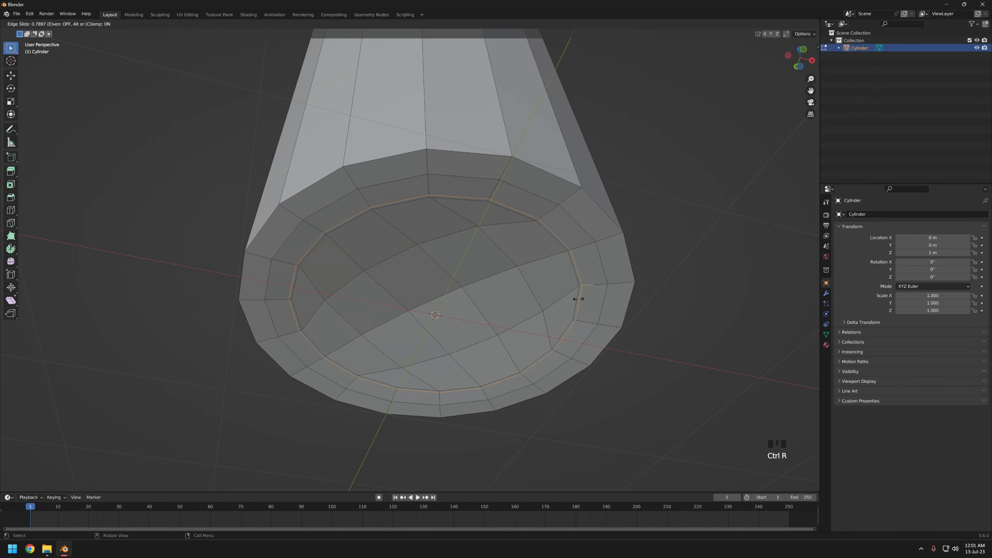
pyautogui.click(578, 299)
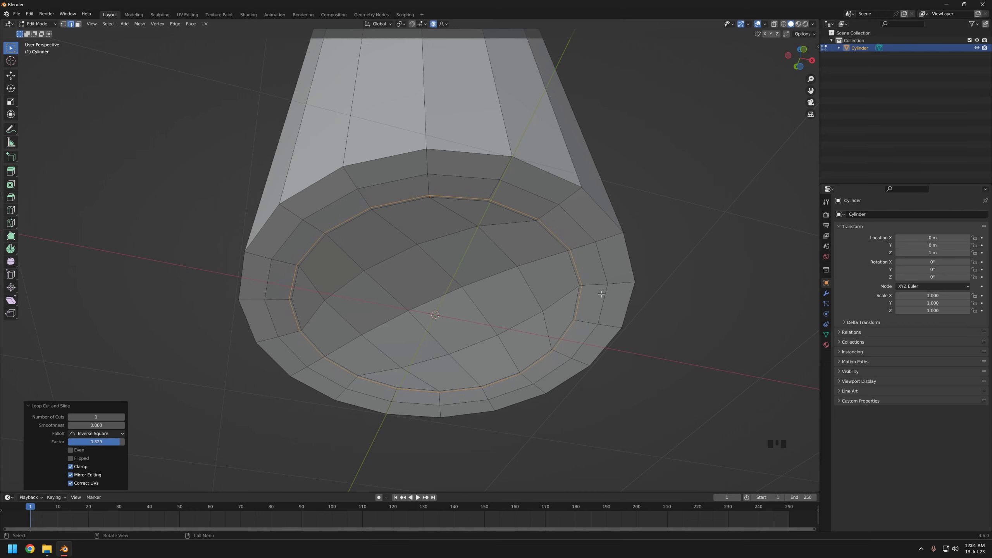
pyautogui.click(603, 298)
pyautogui.moveTo(609, 274); pyautogui.dragTo(650, 294, button='middle')
pyautogui.keyDown('shift'); pyautogui.moveTo(650, 295); pyautogui.dragTo(650, 276, button='middle'); pyautogui.keyUp('shift')
pyautogui.press('g')
pyautogui.press('z')
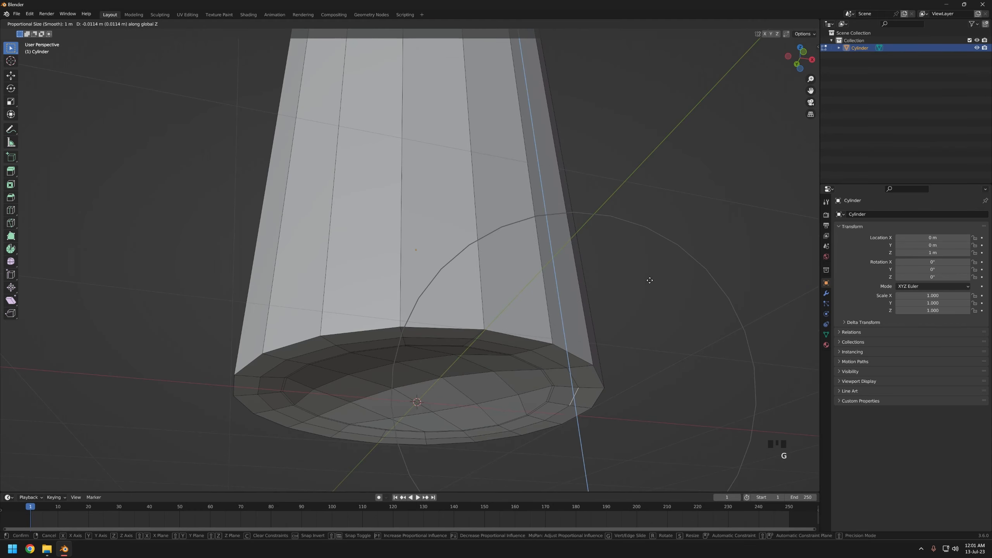
pyautogui.rightClick(649, 280)
# - Move the edge loop in the middle of the base's rim down about 0.011 m along Z, without proportional editing
pyautogui.keyDown('alt'); pyautogui.click(583, 377); pyautogui.keyUp('alt')
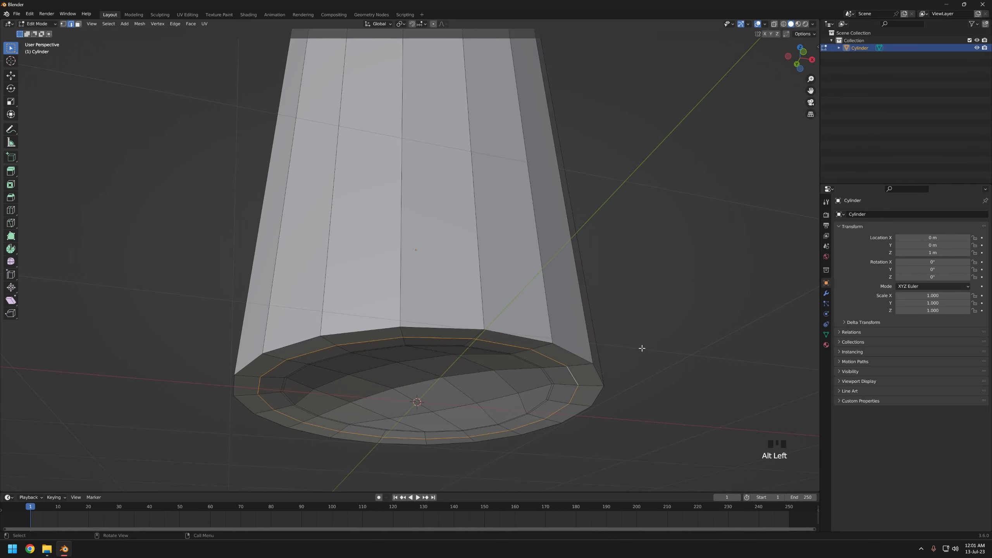
pyautogui.press('g')
pyautogui.press('z')
pyautogui.click(641, 357)
pyautogui.moveTo(633, 332); pyautogui.dragTo(562, 337, button='middle')
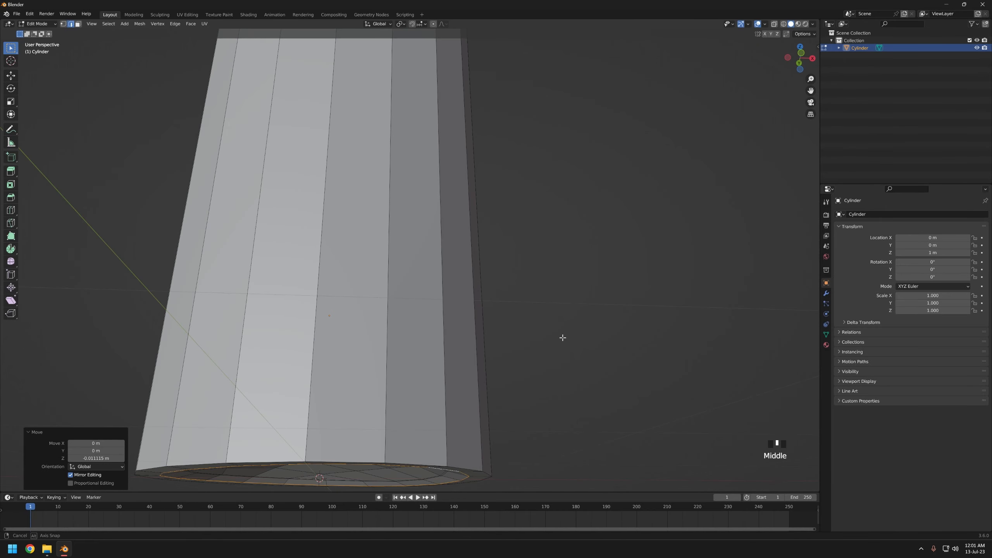
# - Delete the face at the top of the neck to open the bottle's mouth
pyautogui.scroll(-5, 547, 320)
pyautogui.moveTo(531, 282); pyautogui.dragTo(491, 298, button='middle')
pyautogui.keyDown('shift'); pyautogui.moveTo(491, 234); pyautogui.dragTo(484, 312, button='middle'); pyautogui.keyUp('shift')
pyautogui.scroll(3, 483, 297)
pyautogui.moveTo(479, 250); pyautogui.dragTo(450, 289, button='middle')
pyautogui.press('3')
pyautogui.click(457, 277)
pyautogui.press('x')
pyautogui.press('f')
pyautogui.keyDown('shift'); pyautogui.moveTo(449, 319); pyautogui.dragTo(441, 259, button='middle'); pyautogui.keyUp('shift')
pyautogui.moveTo(431, 285)
pyautogui.mouseDown(button='middle')
pyautogui.moveTo(449, 277)
pyautogui.moveTo(433, 278)
pyautogui.mouseUp(button='middle')
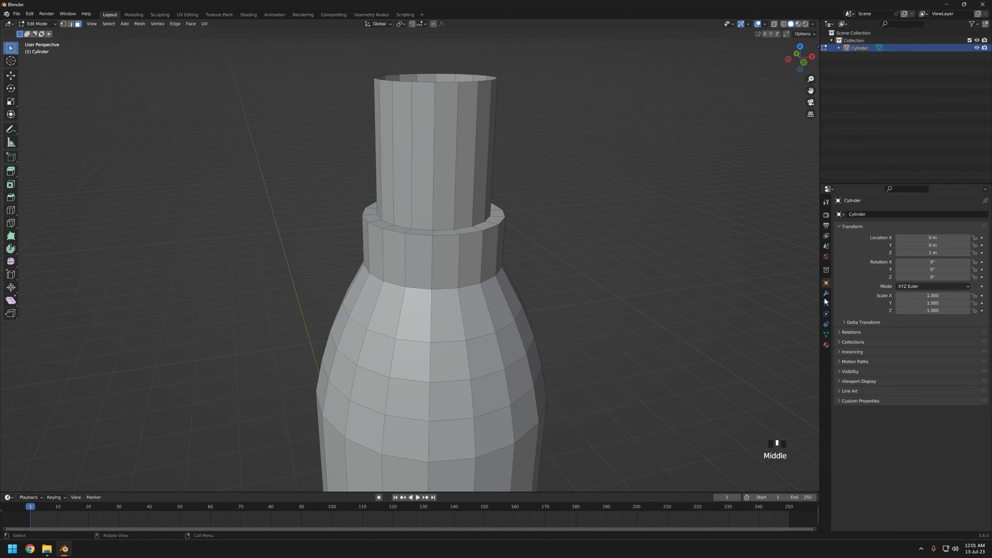
# - Add a Bevel modifier to the bottle with an amount of 0.006 m
pyautogui.click(826, 293)
pyautogui.click(857, 214)
pyautogui.click(830, 246)
pyautogui.scroll(-6, 566, 321)
pyautogui.scroll(1, 554, 327)
pyautogui.scroll(7, 553, 327)
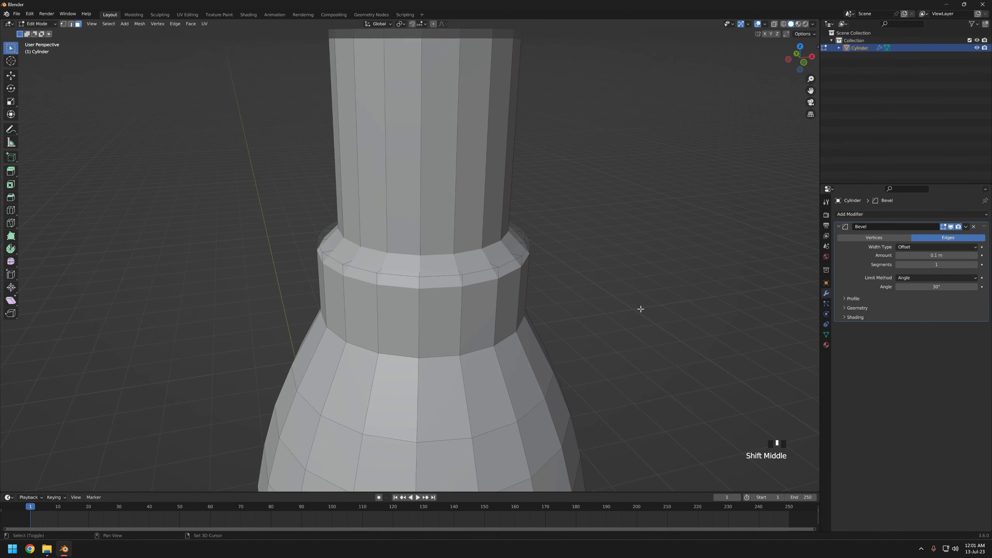
pyautogui.keyDown('shift'); pyautogui.moveTo(946, 255); pyautogui.dragTo(921, 255); pyautogui.keyUp('shift')
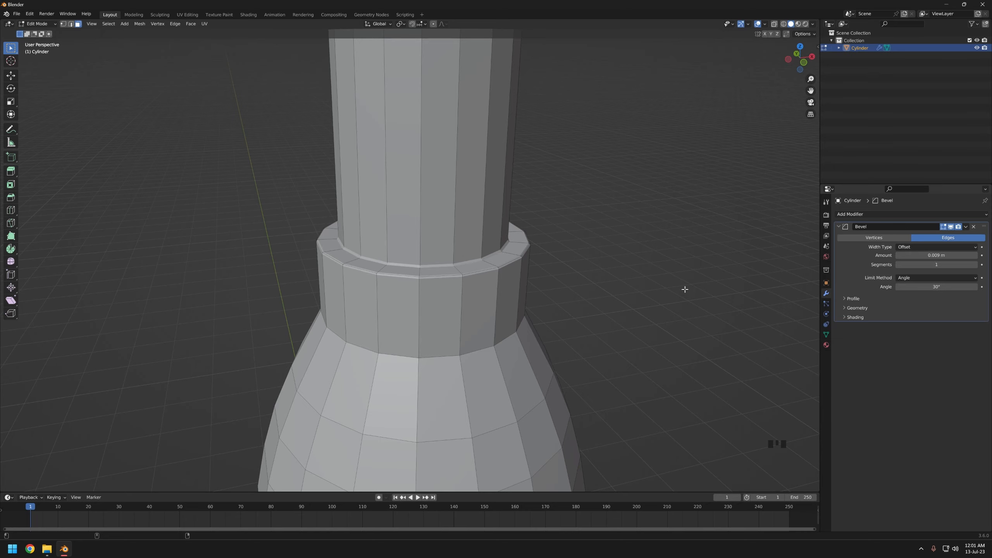
pyautogui.press('Tab')
pyautogui.scroll(3, 527, 291)
pyautogui.keyDown('shift'); pyautogui.moveTo(523, 291); pyautogui.dragTo(495, 316, button='middle'); pyautogui.keyUp('shift')
pyautogui.keyDown('shift'); pyautogui.moveTo(928, 255); pyautogui.dragTo(920, 255); pyautogui.keyUp('shift')
# - Apply smooth shading to the whole bottle
pyautogui.scroll(-7, 406, 377)
pyautogui.moveTo(406, 377); pyautogui.dragTo(422, 234, button='middle')
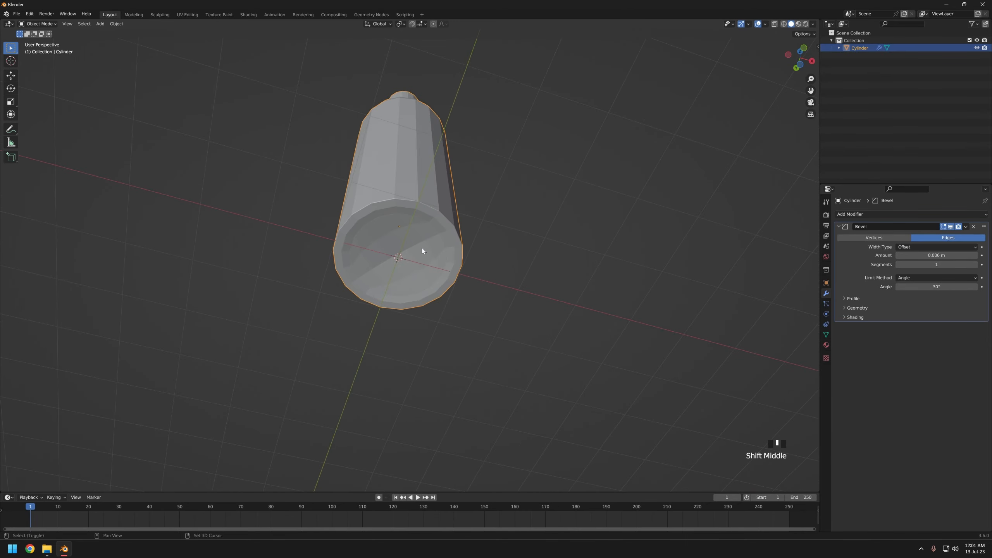
pyautogui.rightClick(426, 231)
pyautogui.click(426, 231)
# - Select the rim edge loop on the bottle's base and move it down about 0.025 m along Z
pyautogui.scroll(2, 442, 248)
pyautogui.scroll(3, 442, 252)
pyautogui.press('Tab')
pyautogui.keyDown('alt'); pyautogui.click(517, 242); pyautogui.keyUp('alt')
pyautogui.keyDown('shift'); pyautogui.moveTo(567, 275); pyautogui.dragTo(599, 304, button='middle'); pyautogui.keyUp('shift')
pyautogui.press('g')
pyautogui.press('z')
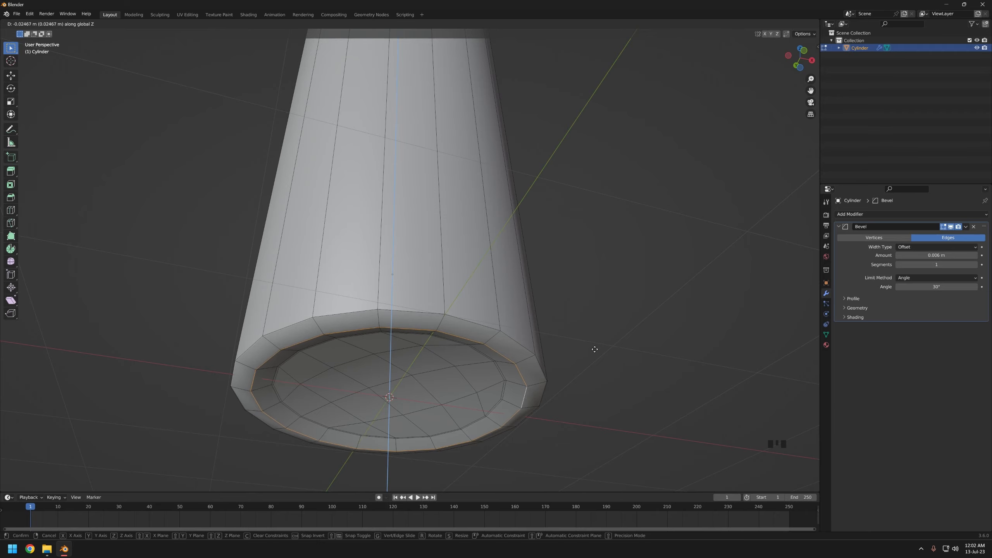
pyautogui.click(595, 352)
# - Set the Bevel modifier's amount to 0.016 m and its segments to 2
pyautogui.press('Tab')
pyautogui.scroll(-3, 573, 315)
pyautogui.moveTo(558, 311); pyautogui.dragTo(533, 282, button='middle')
pyautogui.keyDown('shift'); pyautogui.moveTo(937, 255); pyautogui.dragTo(945, 255); pyautogui.keyUp('shift')
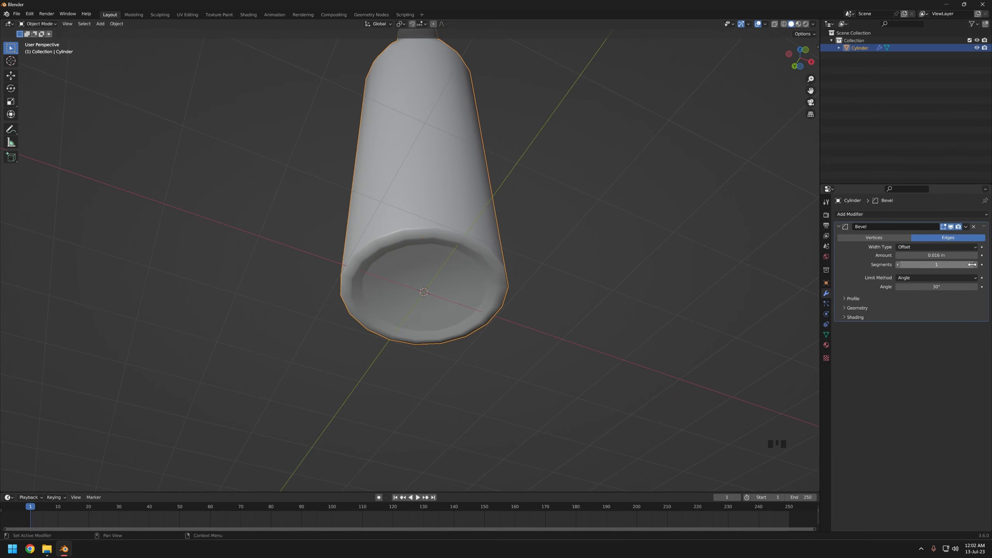
# - Bevel the edge loop where the collar meets the shoulder, about 0.046 m wide with one segment
pyautogui.moveTo(488, 235); pyautogui.dragTo(465, 321, button='middle')
pyautogui.keyDown('shift'); pyautogui.moveTo(449, 187); pyautogui.dragTo(376, 228, button='middle'); pyautogui.keyUp('shift')
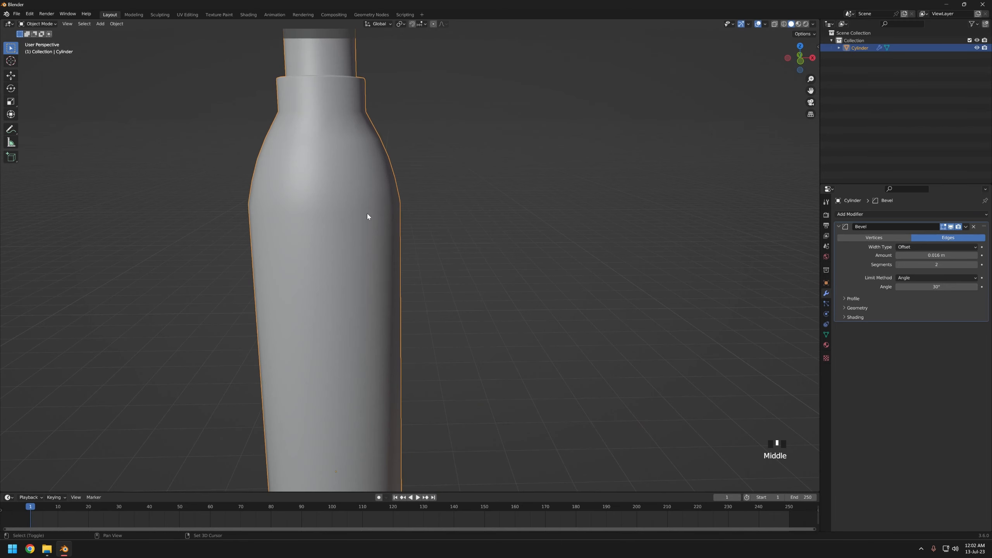
pyautogui.keyDown('shift'); pyautogui.moveTo(340, 121); pyautogui.dragTo(429, 284, button='middle'); pyautogui.keyUp('shift')
pyautogui.scroll(3, 430, 284)
pyautogui.press('Tab')
pyautogui.hotkey('ctrl', 'b')
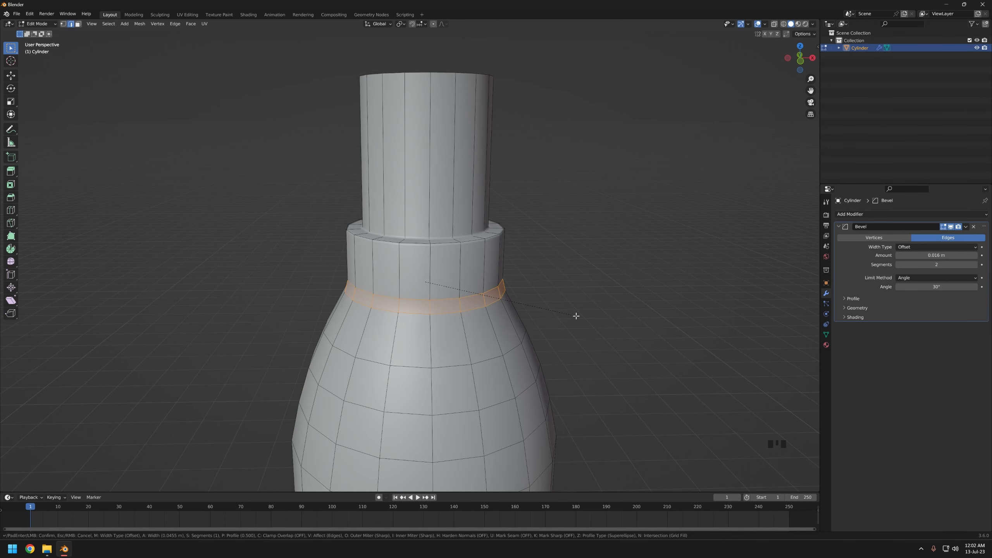
pyautogui.click(576, 316)
pyautogui.press('Tab')
# - Rename the collection to Water Bottle
pyautogui.scroll(-3, 462, 307)
pyautogui.moveTo(462, 307)
pyautogui.mouseDown(button='middle')
pyautogui.moveTo(467, 322)
pyautogui.moveTo(505, 283)
pyautogui.moveTo(479, 329)
pyautogui.moveTo(463, 309)
pyautogui.mouseUp(button='middle')
pyautogui.scroll(-3, 505, 284)
pyautogui.tripleClick(853, 41)
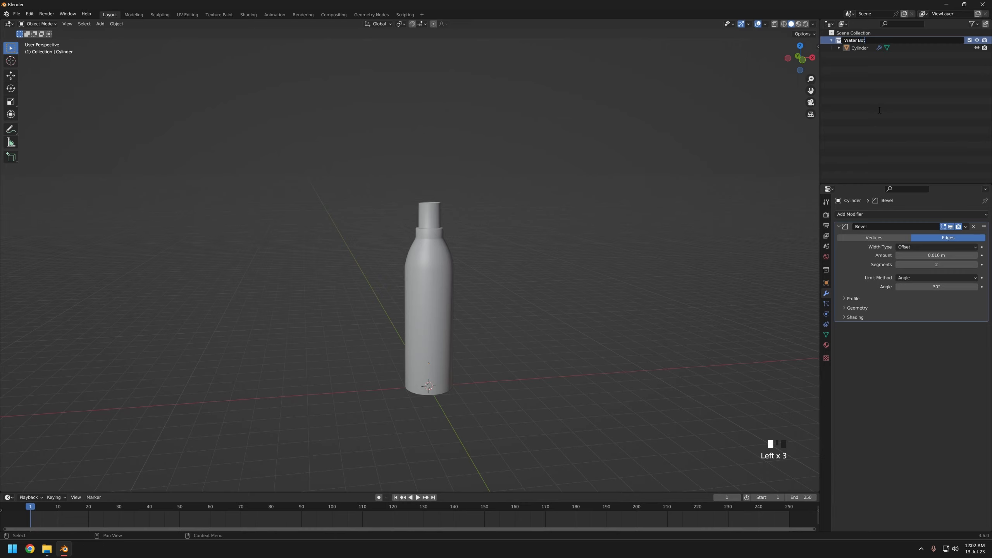
pyautogui.press('Return')
# - Rename the bottle object to Bottle_LP
pyautogui.doubleClick(857, 49)
pyautogui.write('Bottle_LP')
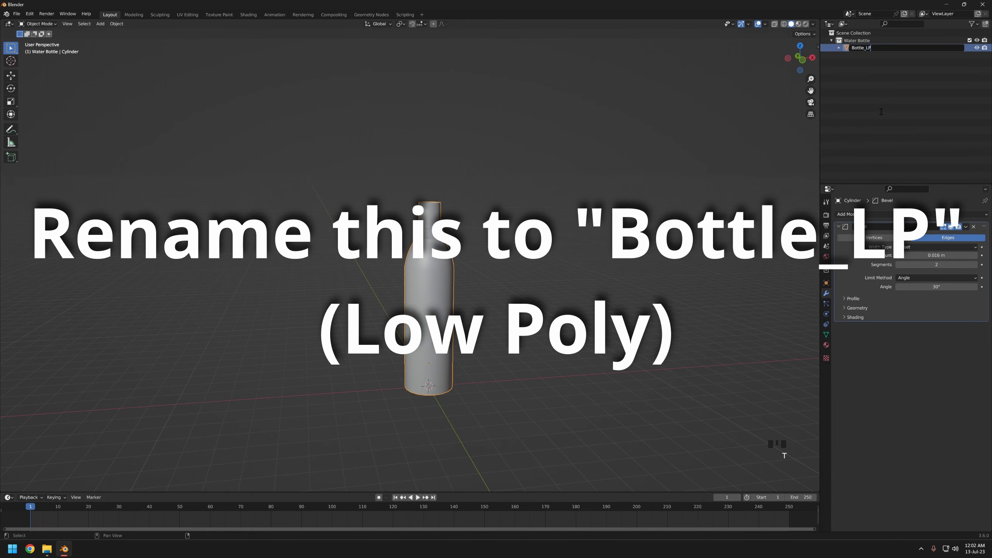
pyautogui.press('Return')
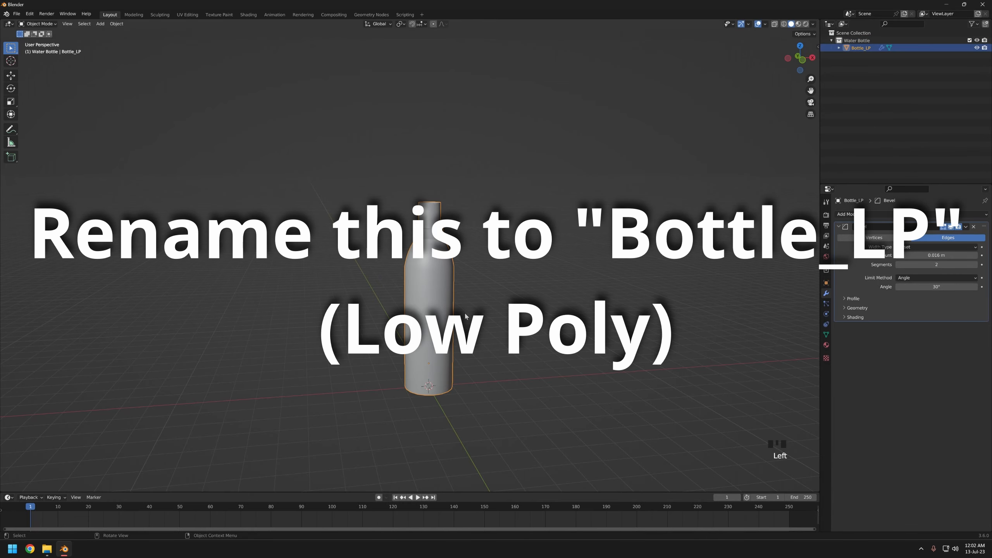
# - Duplicate the bottle in place and rename the copy to Bottle_HP
pyautogui.moveTo(465, 316)
pyautogui.mouseDown(button='middle')
pyautogui.moveTo(412, 268)
pyautogui.moveTo(458, 232)
pyautogui.moveTo(453, 301)
pyautogui.mouseUp(button='middle')
pyautogui.hotkey('shift', 'd')
pyautogui.doubleClick(866, 55)
pyautogui.press('Left')
pyautogui.press('Left')
pyautogui.press('Left')
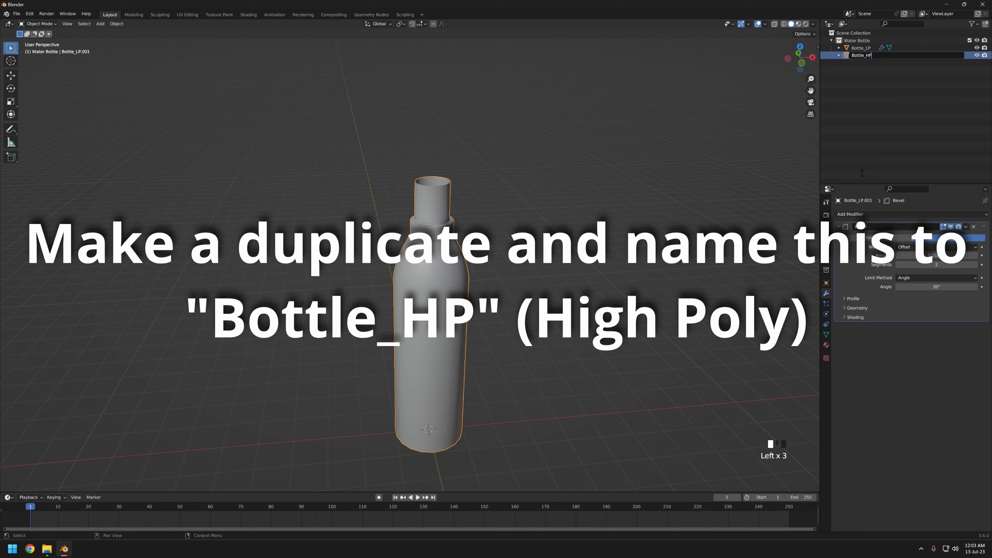
pyautogui.press('Return')
# - Hide Bottle_LP and add a Subdivision Surface modifier to Bottle_HP
pyautogui.click(977, 55)
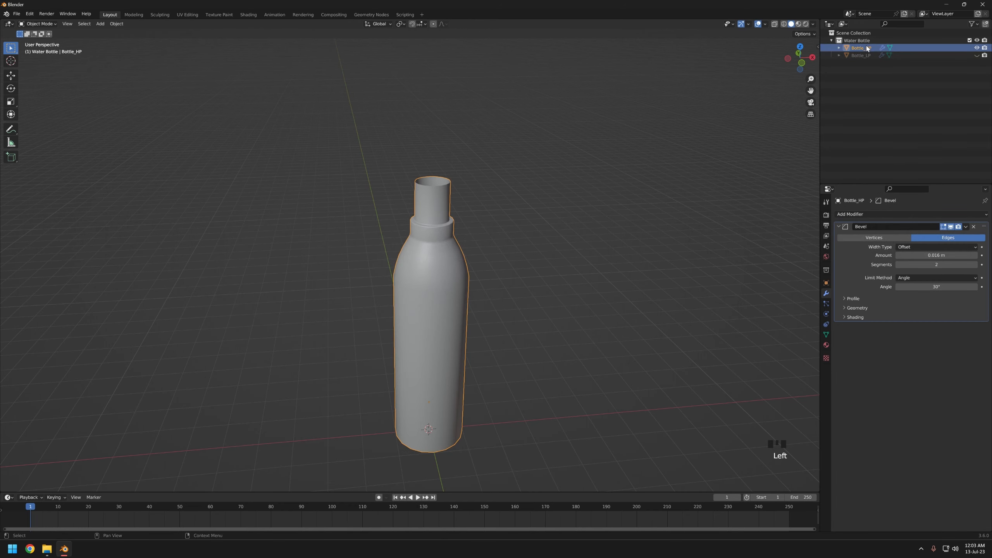
pyautogui.click(866, 214)
pyautogui.click(836, 353)
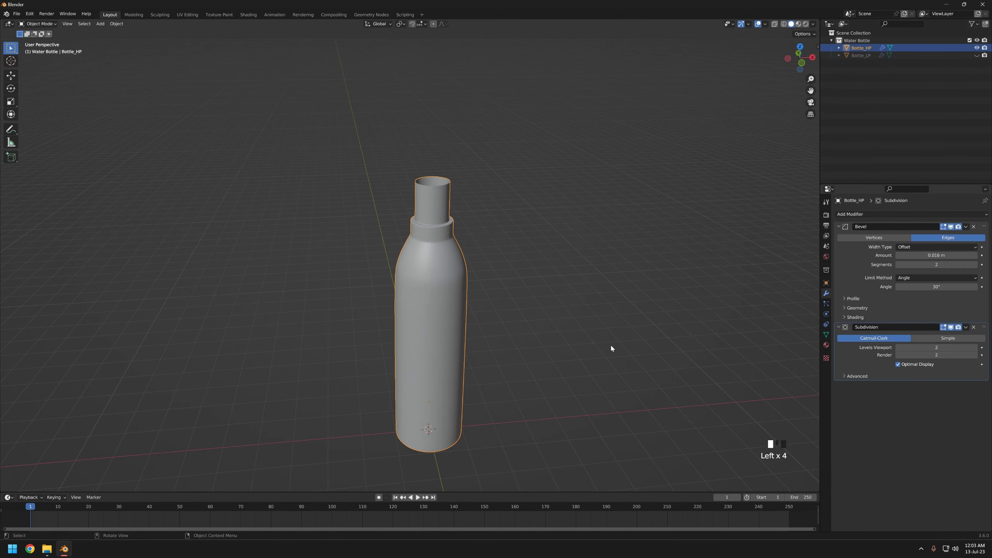
pyautogui.moveTo(612, 348); pyautogui.dragTo(436, 291, button='middle')
pyautogui.scroll(3, 436, 290)
pyautogui.scroll(-3, 502, 314)
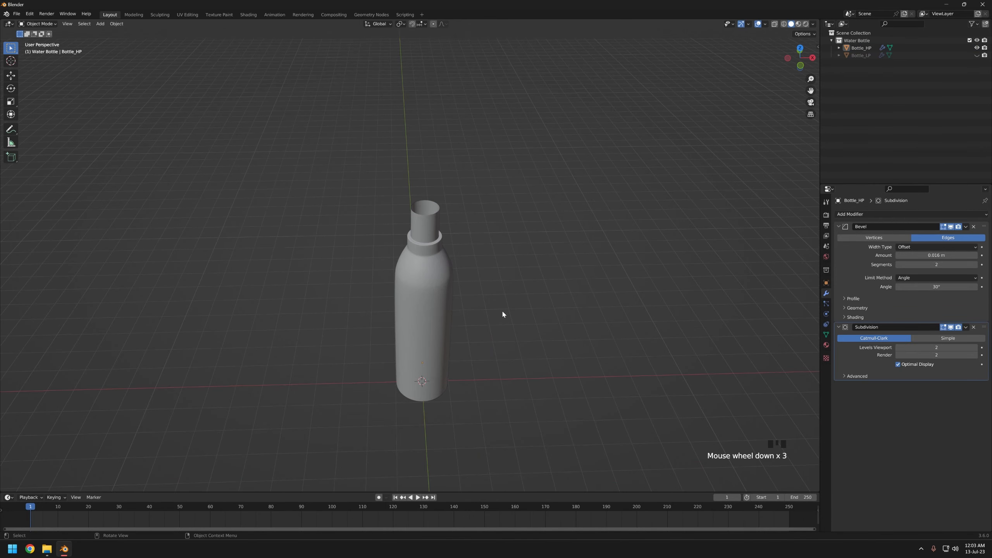
# - Add a cylinder and raise it along Z to the height of the bottle's neck
pyautogui.hotkey('shift', 'a')
pyautogui.click(555, 367)
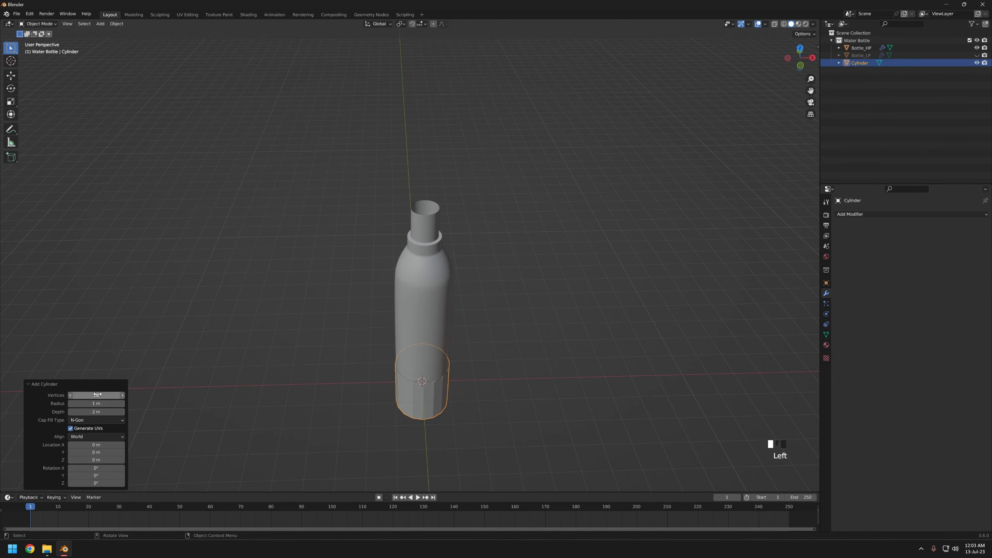
pyautogui.press('g')
pyautogui.press('z')
pyautogui.click(363, 166)
pyautogui.press('KP_1')
pyautogui.keyDown('shift'); pyautogui.moveTo(490, 185); pyautogui.dragTo(488, 242, button='middle'); pyautogui.keyUp('shift')
pyautogui.scroll(5, 488, 242)
pyautogui.keyDown('shift'); pyautogui.moveTo(488, 242); pyautogui.dragTo(495, 340, button='middle'); pyautogui.keyUp('shift')
# - Lower the cylinder's top vertices along Z until it becomes a very thin disc around the neck
pyautogui.press('Tab')
pyautogui.press('z')
pyautogui.moveTo(324, 123); pyautogui.dragTo(553, 190)
pyautogui.press('g')
pyautogui.press('z')
pyautogui.click(560, 319)
pyautogui.scroll(4, 586, 324)
pyautogui.press('g')
pyautogui.press('z')
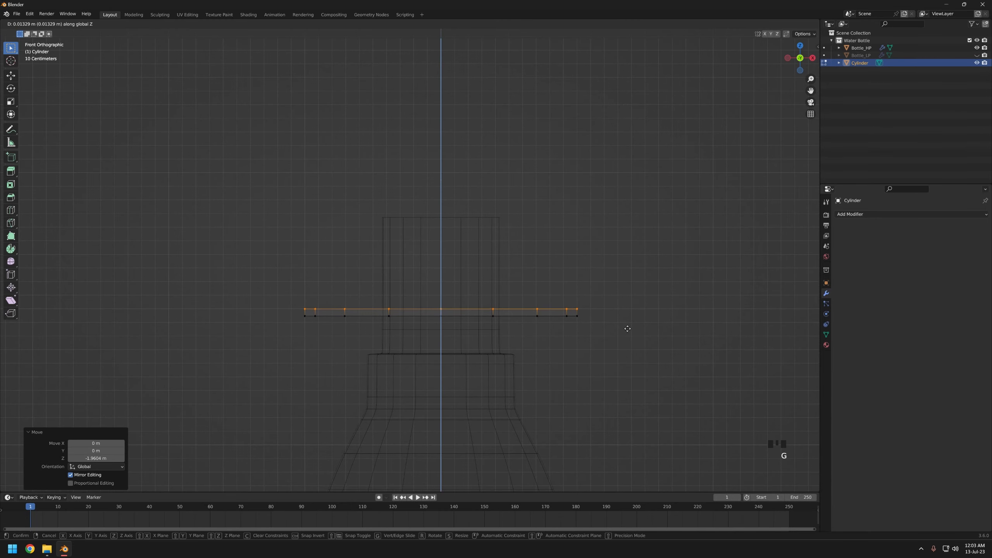
pyautogui.click(627, 331)
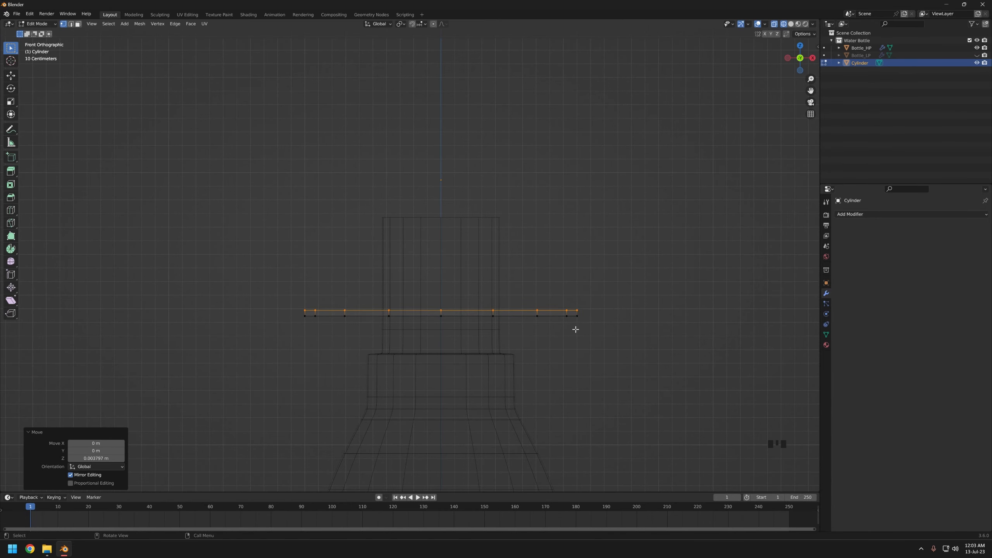
# - Inset the disc's top and bottom faces to about the neck's width and delete the inner faces
pyautogui.moveTo(576, 328); pyautogui.dragTo(635, 367, button='middle')
pyautogui.press('`')
pyautogui.press('3')
pyautogui.press('z')
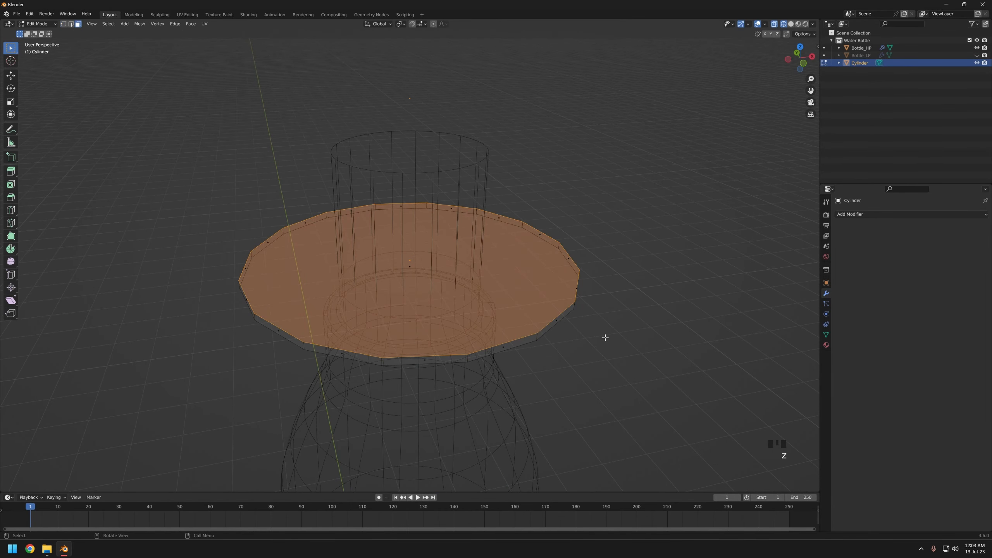
pyautogui.click(536, 306)
pyautogui.moveTo(536, 306); pyautogui.dragTo(530, 230, button='middle')
pyautogui.keyDown('shift'); pyautogui.click(529, 230); pyautogui.keyUp('shift')
pyautogui.moveTo(618, 235); pyautogui.dragTo(673, 329, button='middle')
pyautogui.press('i')
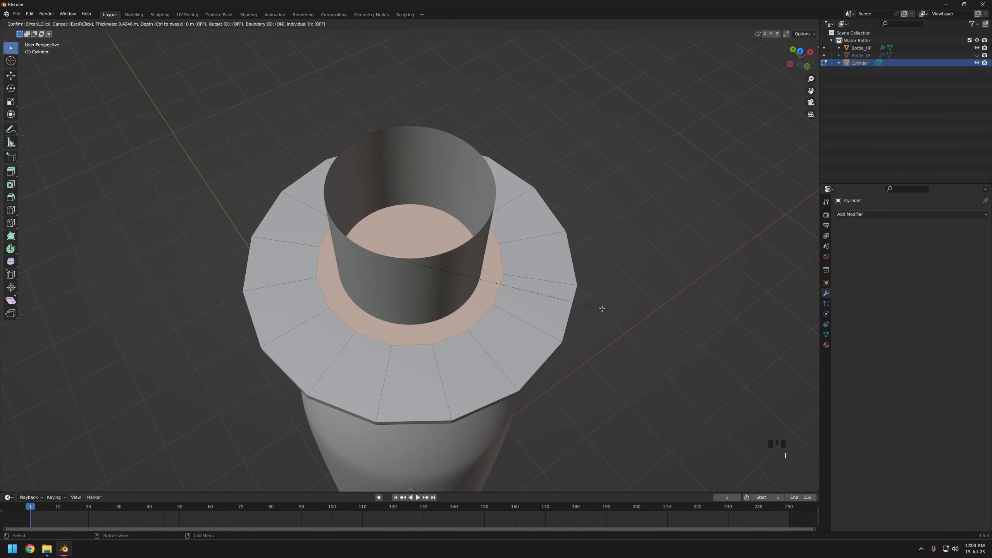
pyautogui.click(560, 293)
pyautogui.scroll(-3, 519, 316)
pyautogui.press('x')
pyautogui.click(489, 337)
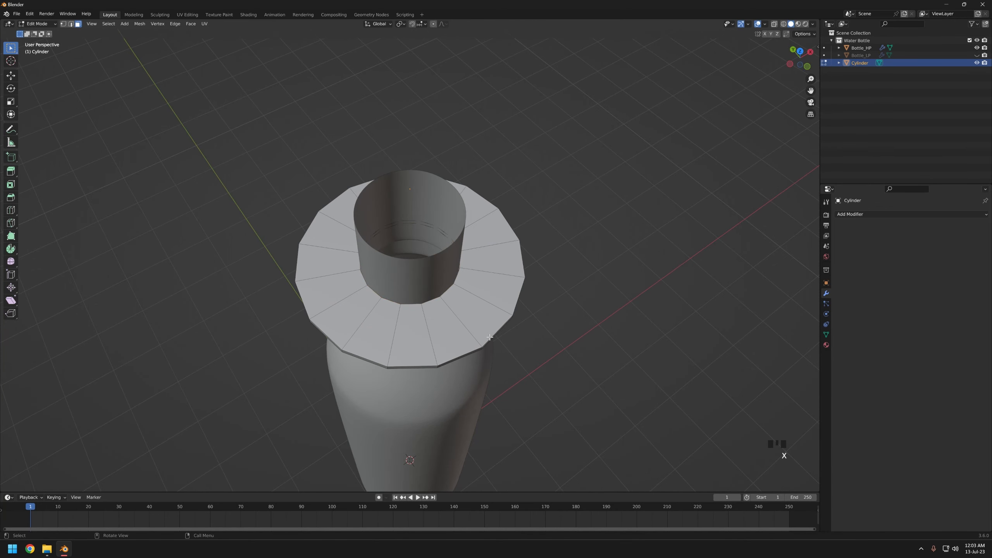
# - Scale the disc's outer rim vertices inward, close to its inner hole, without moving the inner vertices
pyautogui.press('a')
pyautogui.press('KP_7')
pyautogui.hotkey('alt', 'z')
pyautogui.keyDown('ctrl'); pyautogui.moveTo(346, 206); pyautogui.dragTo(461, 314); pyautogui.keyUp('ctrl')
pyautogui.press('s')
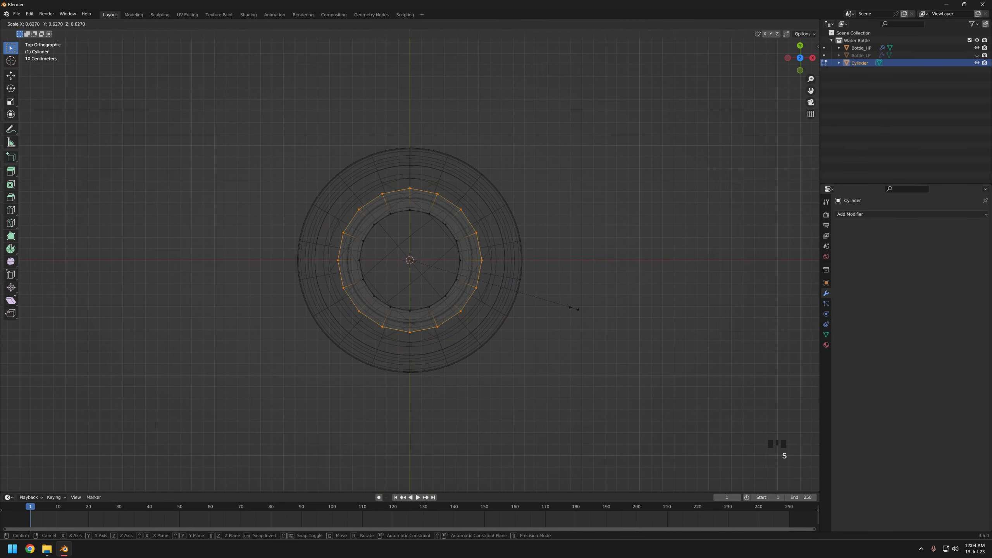
pyautogui.click(534, 296)
# - Scale the outer rim by a further 0.978 so that it protrudes only slightly from the neck
pyautogui.hotkey('shift', 'z')
pyautogui.moveTo(529, 292)
pyautogui.mouseDown(button='middle')
pyautogui.moveTo(506, 233)
pyautogui.moveTo(510, 176)
pyautogui.mouseUp(button='middle')
pyautogui.scroll(6, 525, 268)
pyautogui.moveTo(525, 267); pyautogui.dragTo(691, 297, button='middle')
pyautogui.press('s')
pyautogui.click(697, 299)
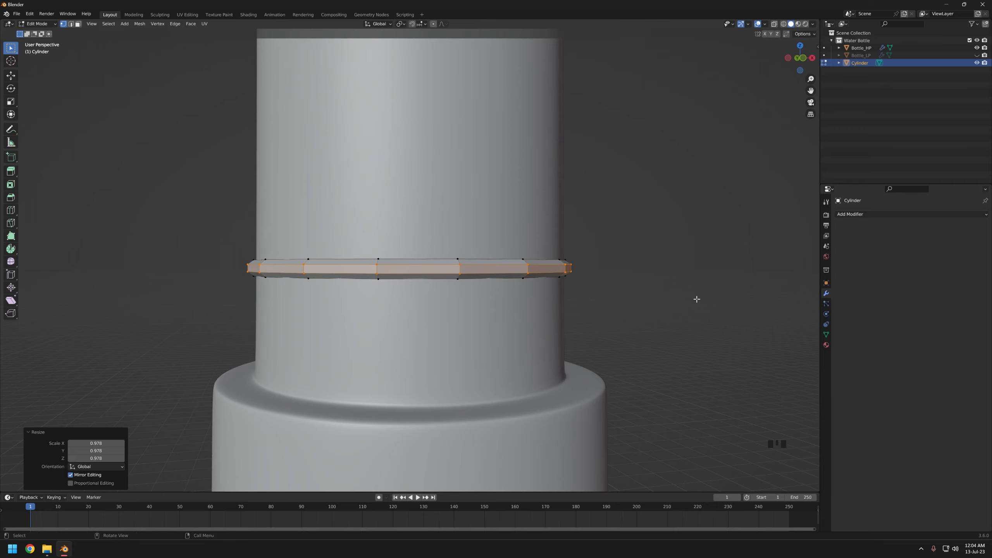
# - Select the ring's upper and lower edge loops, bring them closer together by scaling along Z, and leave Edit Mode
pyautogui.keyDown('alt'); pyautogui.click(504, 260); pyautogui.keyUp('alt')
pyautogui.keyDown('alt'); pyautogui.keyDown('shift'); pyautogui.click(503, 278); pyautogui.keyUp('shift'); pyautogui.keyUp('alt')
pyautogui.press('s')
pyautogui.press('z')
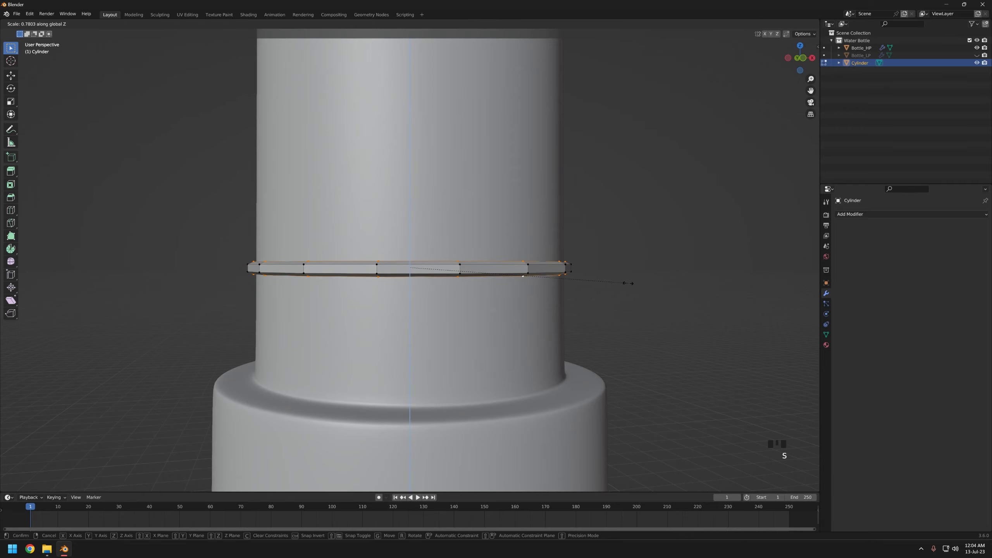
pyautogui.click(627, 283)
pyautogui.scroll(-3, 479, 297)
pyautogui.moveTo(479, 296); pyautogui.dragTo(542, 284, button='middle')
pyautogui.press('Tab')
# - Delete the faces of the neck ring's rear half, keeping only the front half
pyautogui.press('n')
pyautogui.click(481, 290)
pyautogui.click(429, 257)
pyautogui.press('KP_1')
pyautogui.hotkey('shift', 'z')
pyautogui.press('Tab')
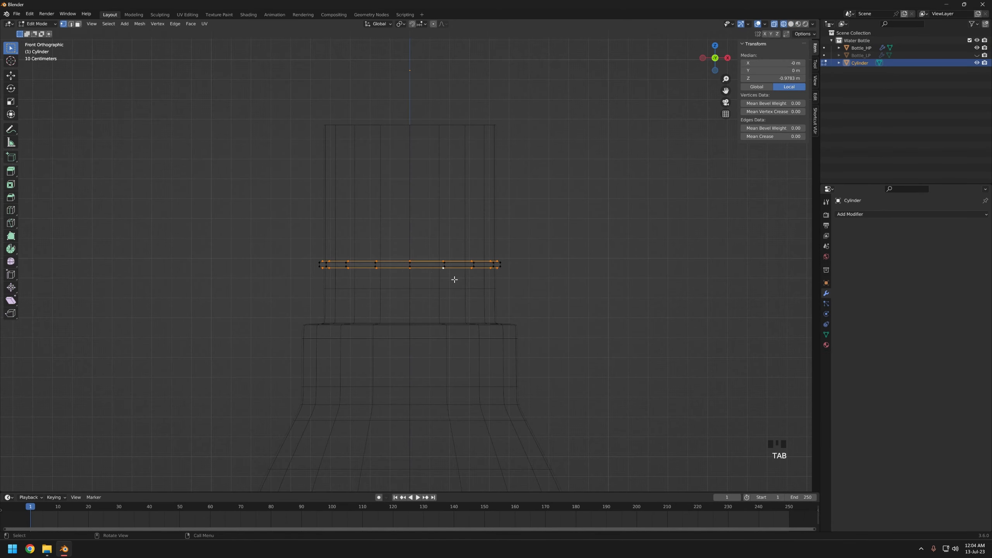
pyautogui.moveTo(401, 248); pyautogui.dragTo(427, 293)
pyautogui.scroll(2, 375, 279)
pyautogui.moveTo(288, 257)
pyautogui.mouseDown()
pyautogui.moveTo(309, 285)
pyautogui.moveTo(537, 294)
pyautogui.mouseUp()
pyautogui.moveTo(536, 295); pyautogui.dragTo(387, 251, button='middle')
pyautogui.moveTo(372, 231); pyautogui.dragTo(622, 357)
pyautogui.press('x')
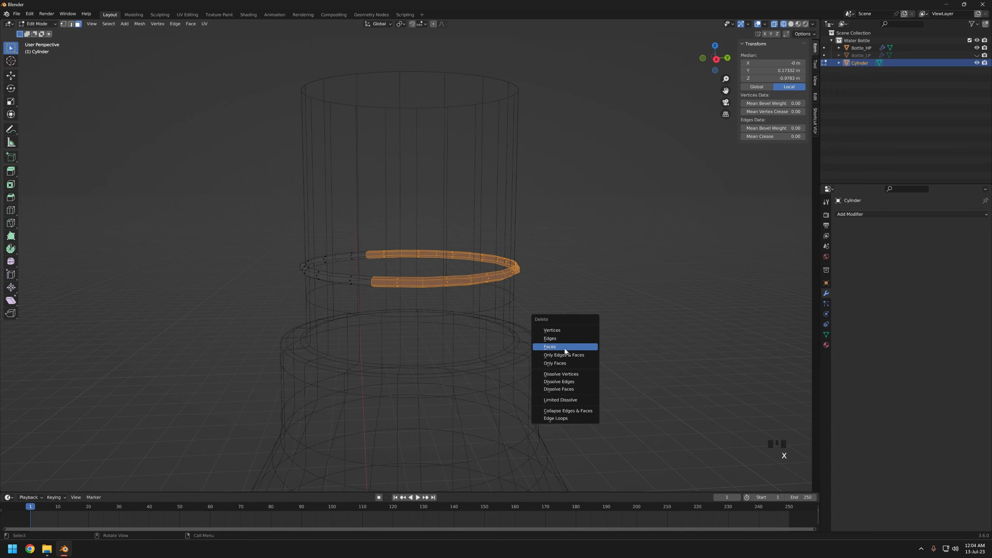
pyautogui.click(565, 349)
# - Raise the half ring's +X end about 0.183 m along Z with smooth proportional editing at size 1.772
pyautogui.moveTo(369, 313); pyautogui.dragTo(461, 298, button='middle')
pyautogui.press('1')
pyautogui.moveTo(340, 244); pyautogui.dragTo(395, 292)
pyautogui.moveTo(513, 288); pyautogui.dragTo(426, 292, button='middle')
pyautogui.moveTo(444, 248); pyautogui.dragTo(568, 308)
pyautogui.press('KP_1')
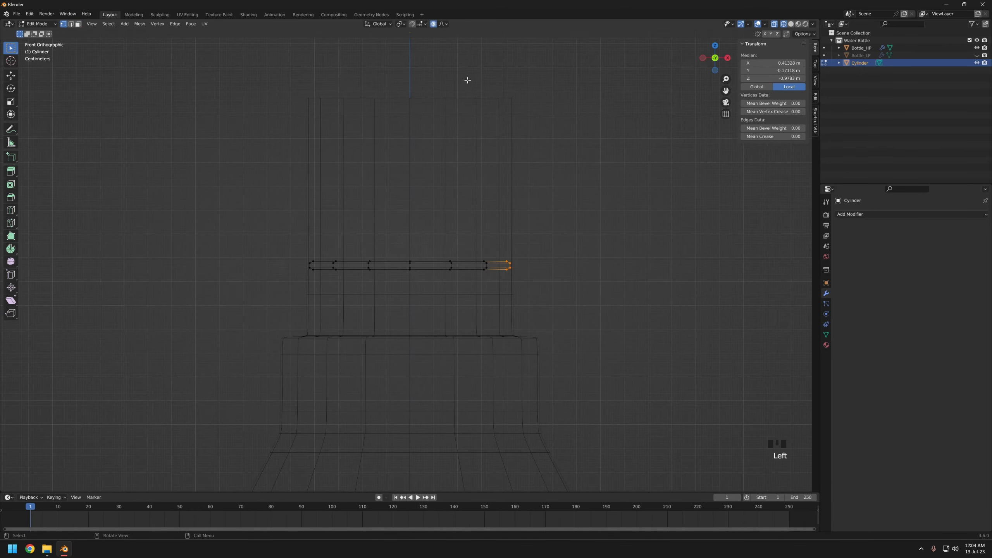
pyautogui.press('g')
pyautogui.scroll(-3, 583, 279)
pyautogui.press('z')
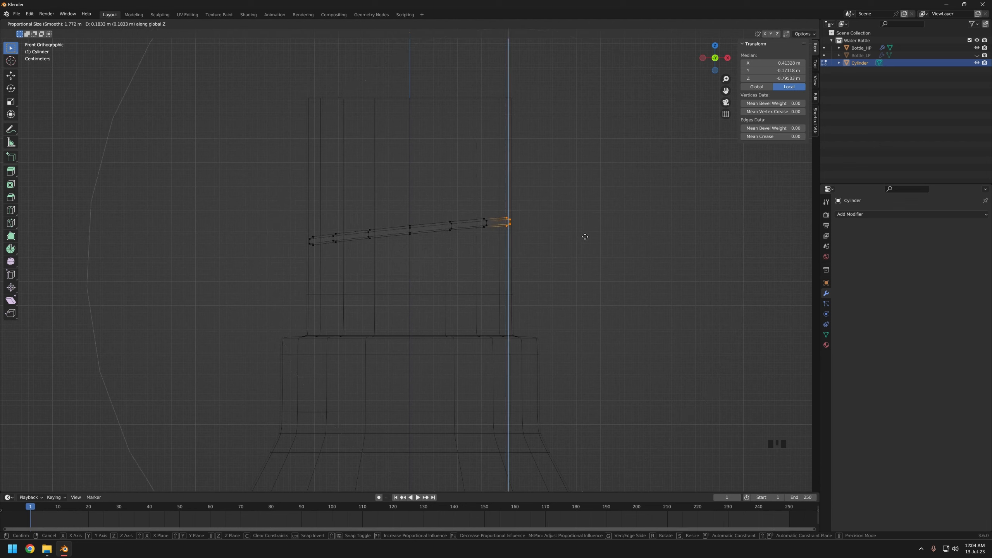
pyautogui.click(585, 236)
# - Switch to solid shading and edge selection, and make sure the LoopTools add-on is enabled in the preferences
pyautogui.press('z')
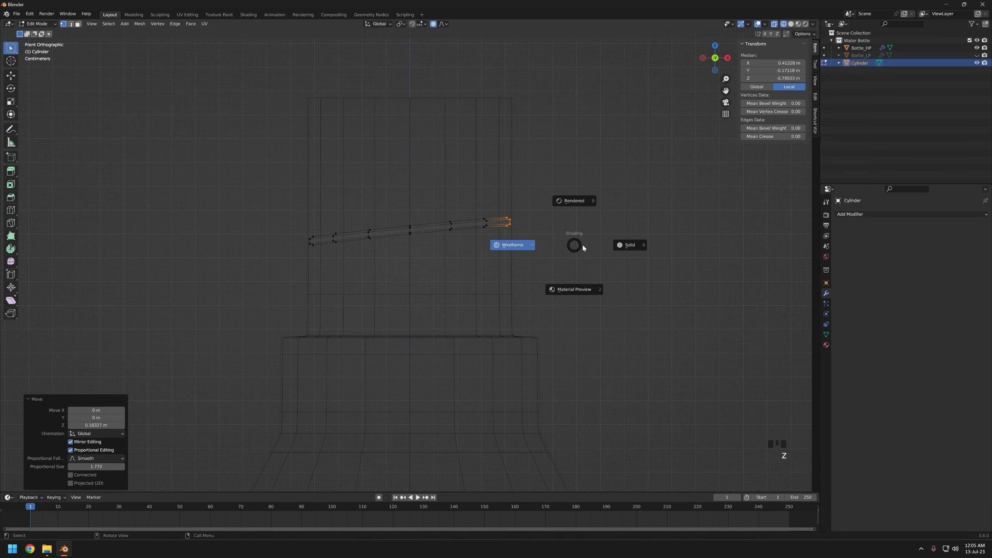
pyautogui.click(626, 245)
pyautogui.moveTo(498, 257); pyautogui.dragTo(479, 273, button='middle')
pyautogui.press('2')
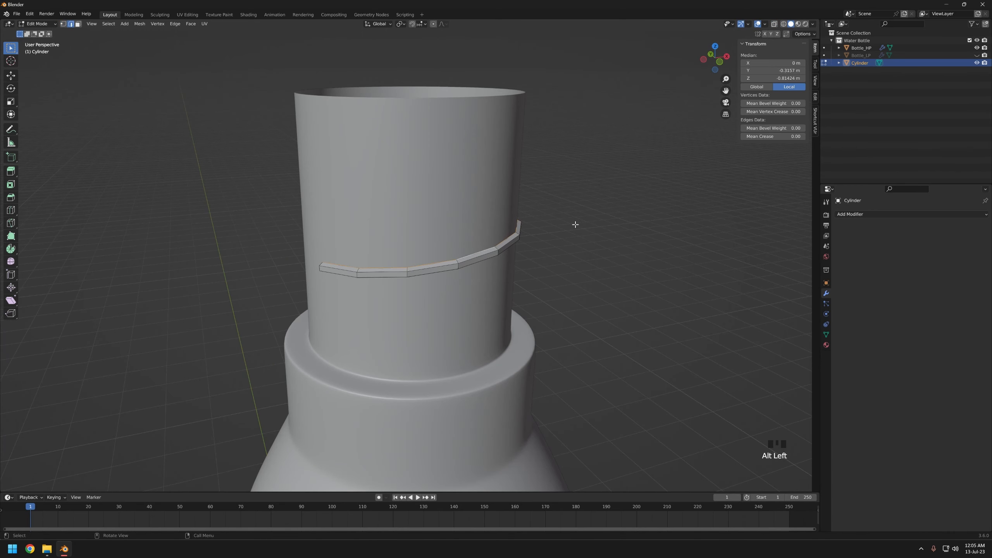
pyautogui.click(814, 96)
pyautogui.click(28, 15)
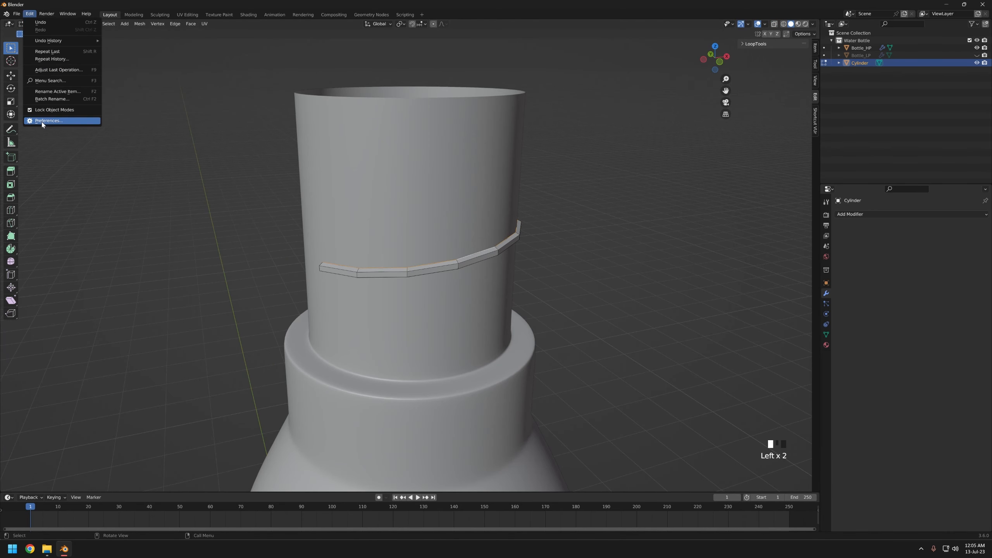
pyautogui.click(41, 122)
pyautogui.write('loop')
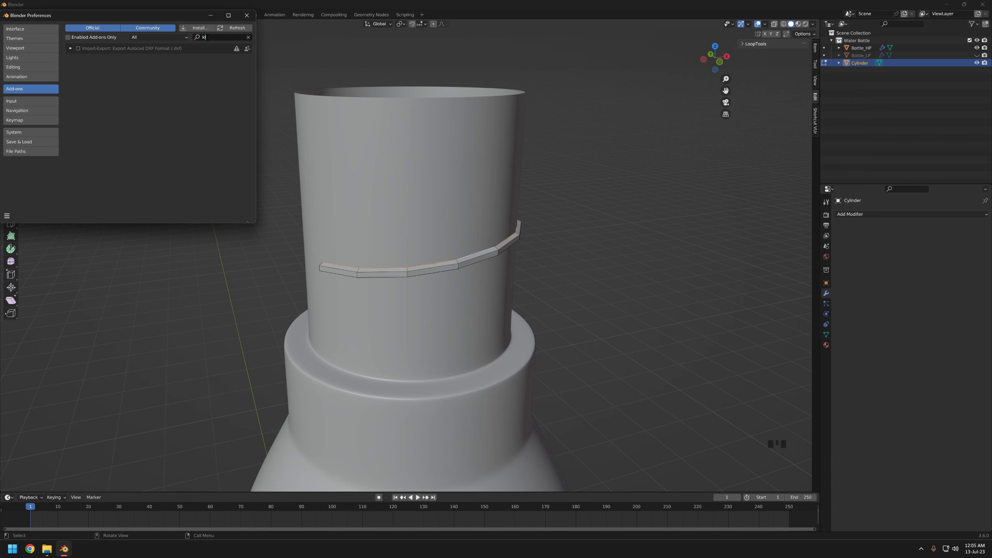
pyautogui.click(71, 48)
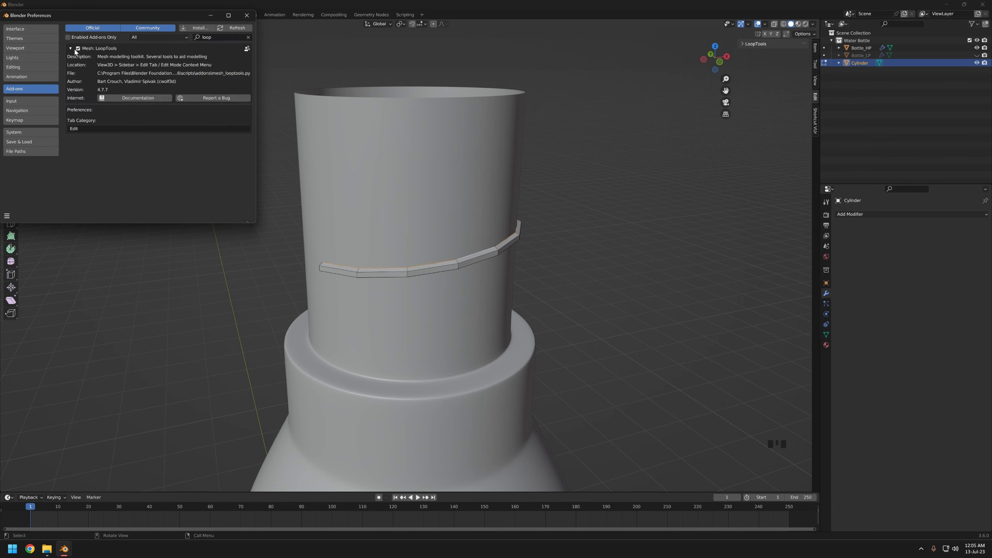
pyautogui.click(247, 14)
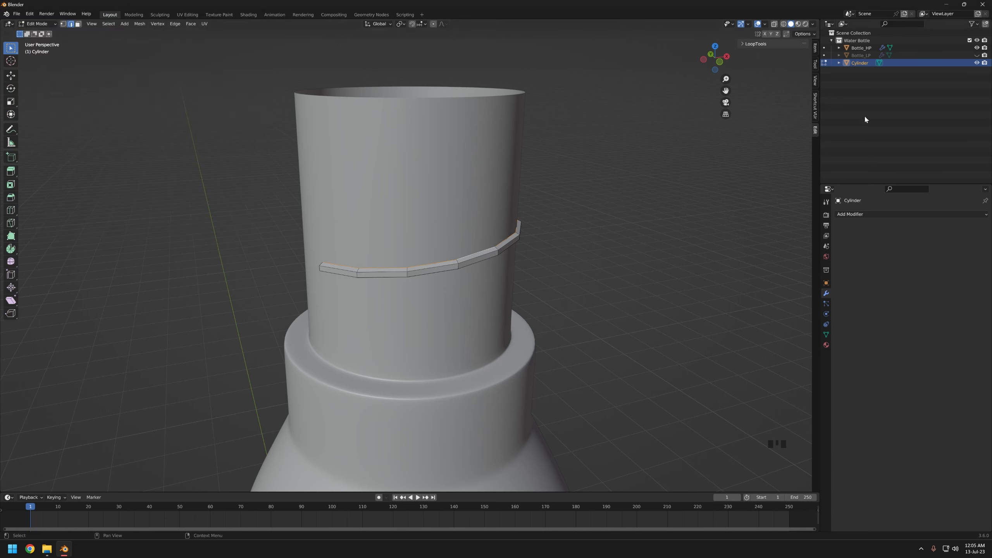
# - Flatten the slanted thread strip's lengthwise edge loops one after another with LoopTools, using the best-fit plane
pyautogui.click(744, 44)
pyautogui.click(775, 80)
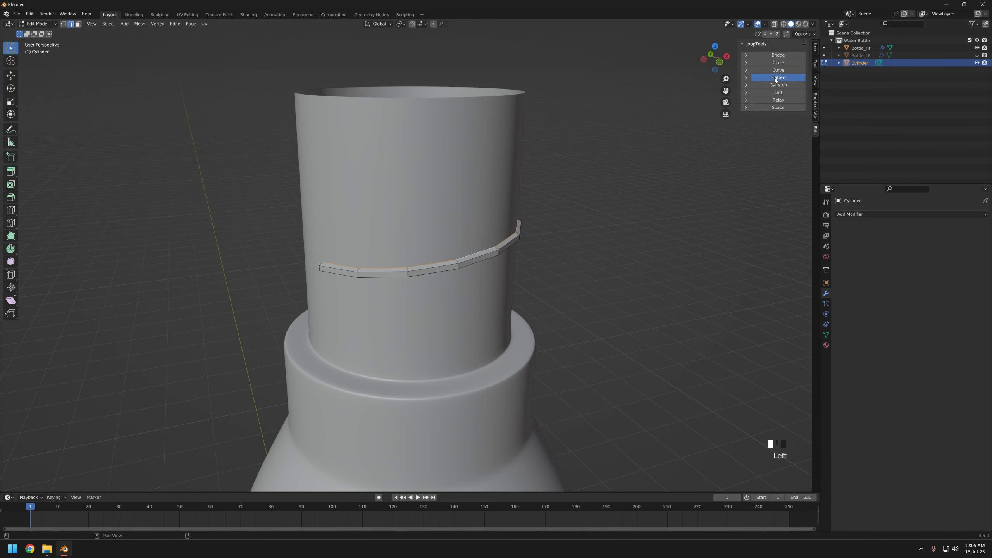
pyautogui.keyDown('alt'); pyautogui.click(478, 258); pyautogui.keyUp('alt')
pyautogui.click(776, 80)
pyautogui.moveTo(481, 254); pyautogui.dragTo(479, 204, button='middle')
pyautogui.keyDown('alt'); pyautogui.click(477, 220); pyautogui.keyUp('alt')
pyautogui.click(774, 80)
pyautogui.scroll(1, 500, 205)
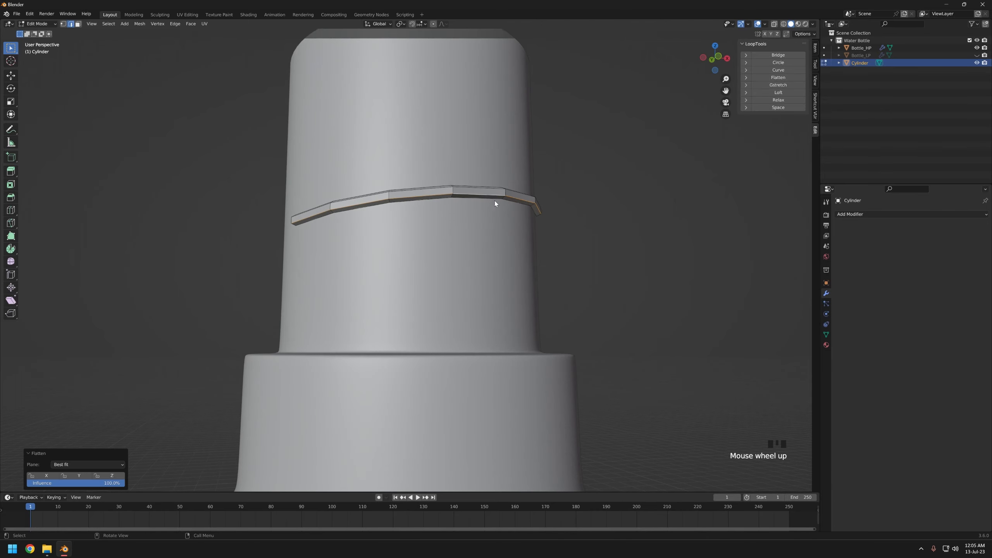
pyautogui.hotkey('shift', 'z')
pyautogui.keyDown('alt'); pyautogui.click(486, 200); pyautogui.keyUp('alt')
pyautogui.click(775, 80)
pyautogui.moveTo(650, 254); pyautogui.dragTo(637, 271, button='middle')
pyautogui.press('z')
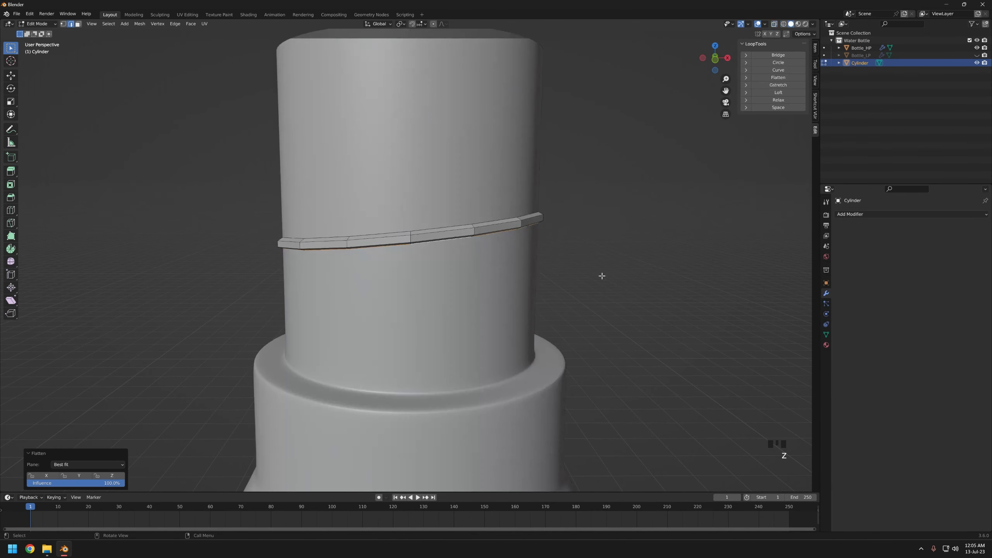
# - Add a Subdivision Surface modifier with 2 viewport levels to the thread strip and shade it smooth
pyautogui.press('KP_1')
pyautogui.press('Tab')
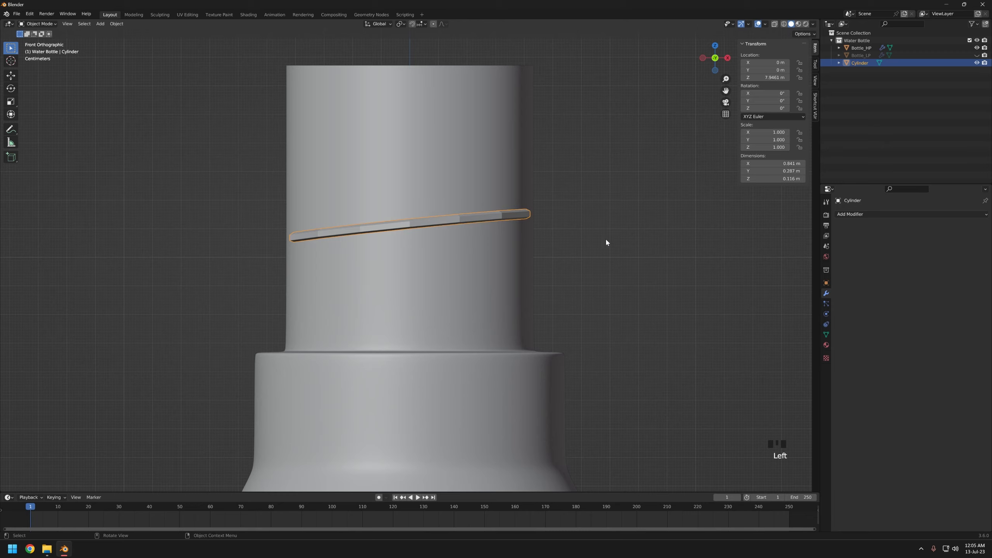
pyautogui.click(859, 215)
pyautogui.click(844, 352)
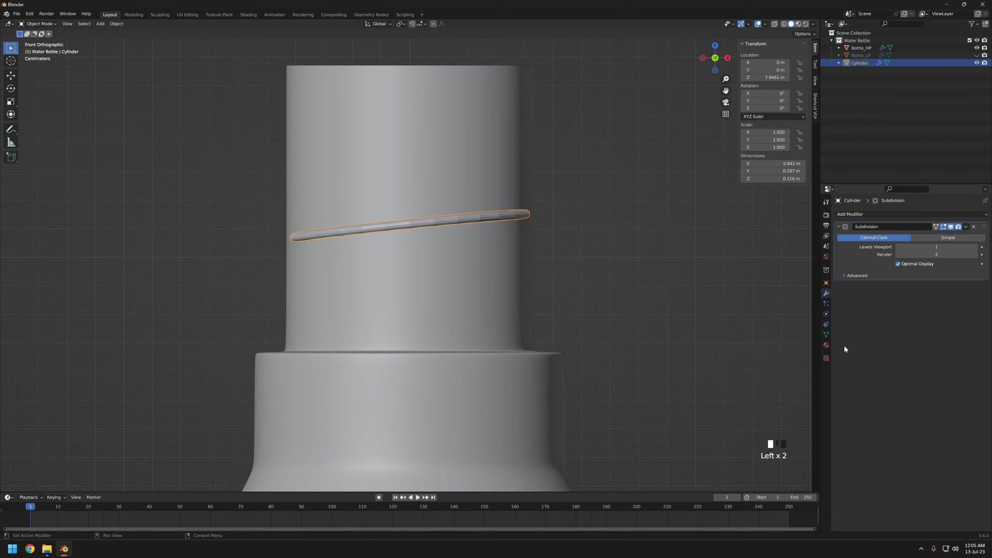
pyautogui.rightClick(428, 226)
pyautogui.click(415, 224)
pyautogui.moveTo(487, 228); pyautogui.dragTo(457, 207, button='middle')
# - Scale both ends of the thread strip by 0.980 along X so that they sink into the neck
pyautogui.press('Tab')
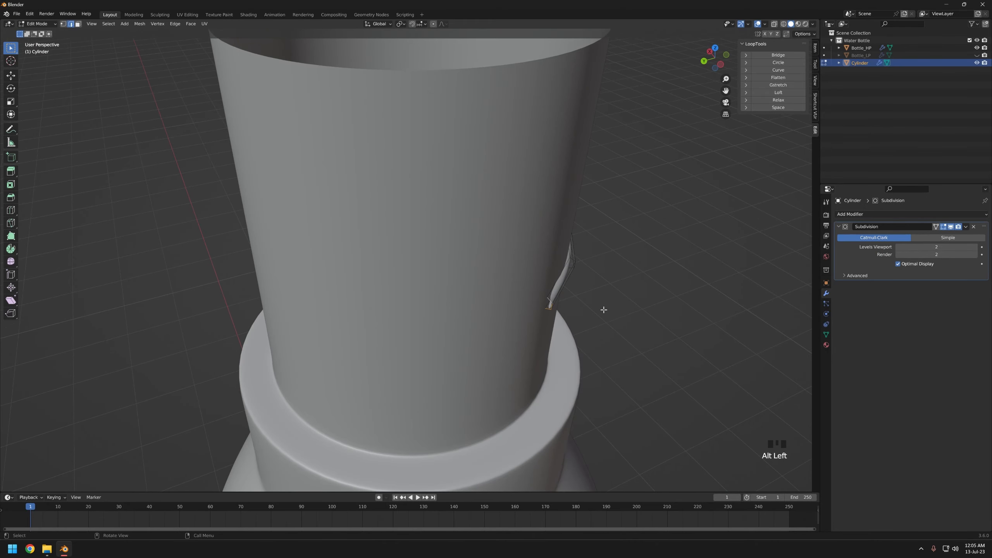
pyautogui.moveTo(601, 310); pyautogui.dragTo(482, 286, button='middle')
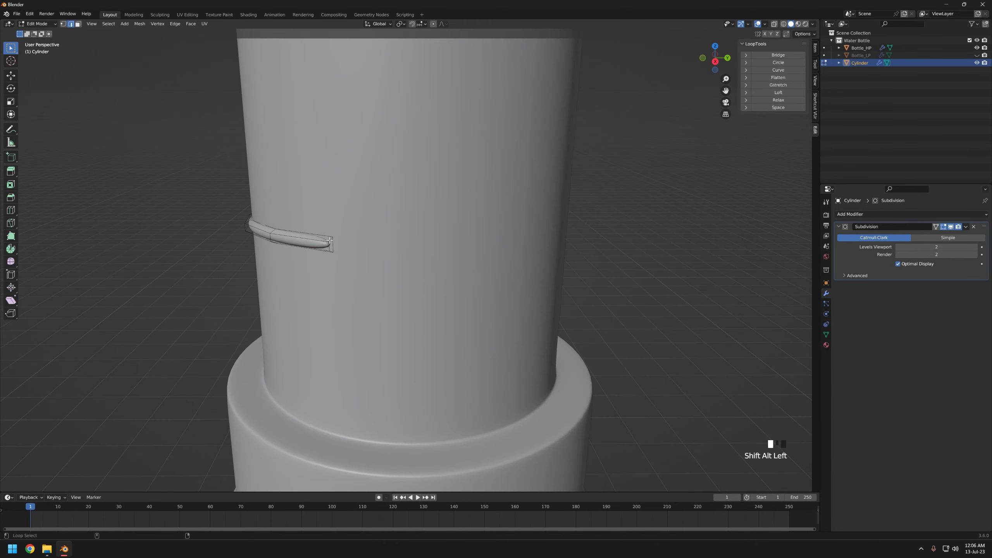
pyautogui.moveTo(331, 248); pyautogui.dragTo(653, 310, button='middle')
pyautogui.press('s')
pyautogui.press('x')
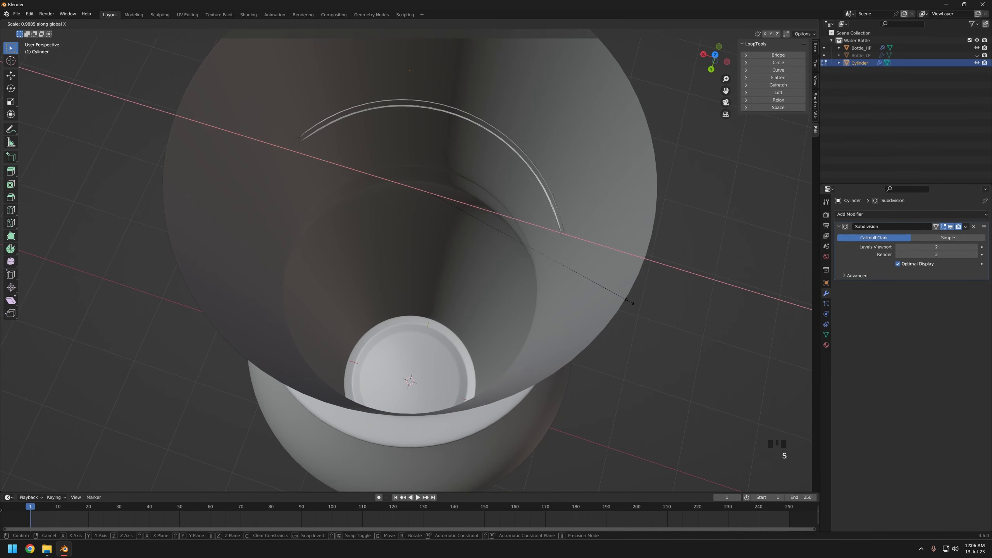
pyautogui.click(606, 293)
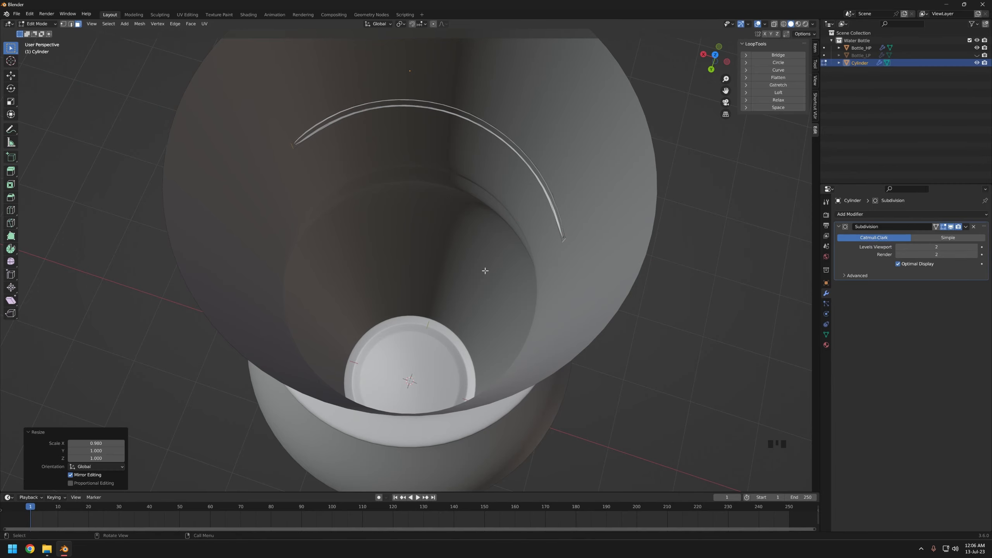
pyautogui.moveTo(485, 270); pyautogui.dragTo(505, 203, button='middle')
pyautogui.press('Tab')
# - Save the project as Water Bottle.blend in the Water Bottle folder
pyautogui.moveTo(554, 239); pyautogui.dragTo(484, 283, button='middle')
pyautogui.press('KP_1')
pyautogui.scroll(-4, 491, 266)
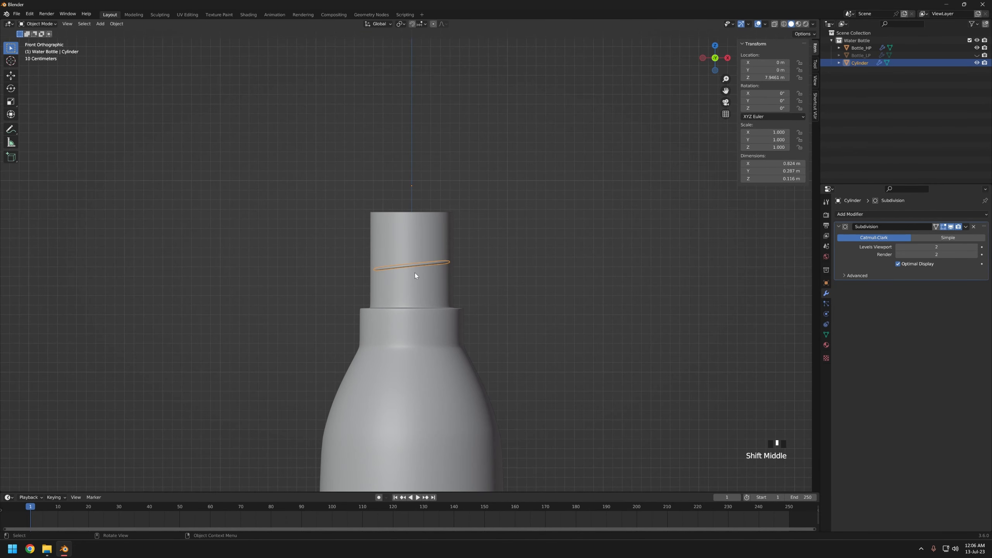
pyautogui.hotkey('ctrl', 'shift', 's')
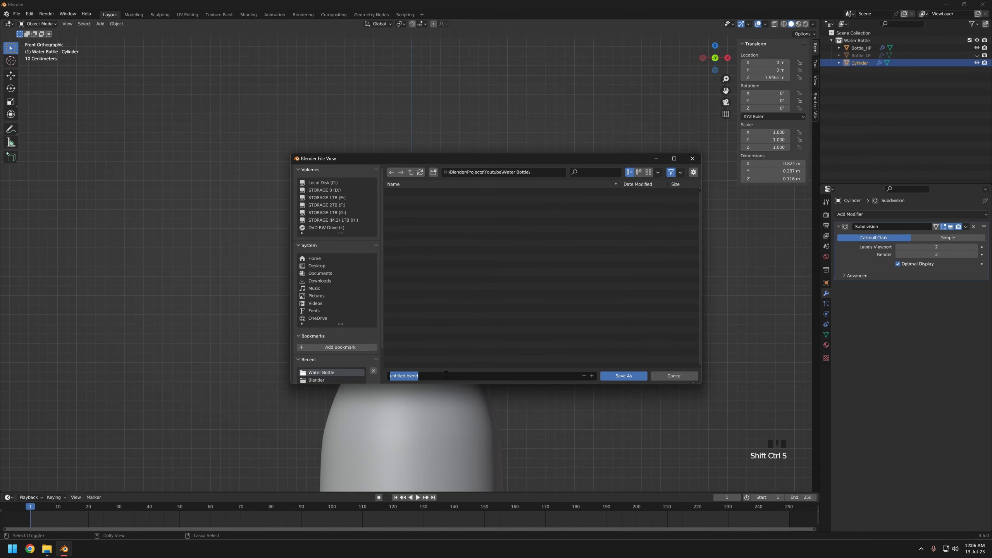
pyautogui.click(623, 376)
# - Snap the 3D cursor to the centre of the edge loop at the base of Bottle_HP's neck
pyautogui.scroll(2, 469, 274)
pyautogui.click(432, 292)
pyautogui.moveTo(432, 292); pyautogui.dragTo(456, 365, button='middle')
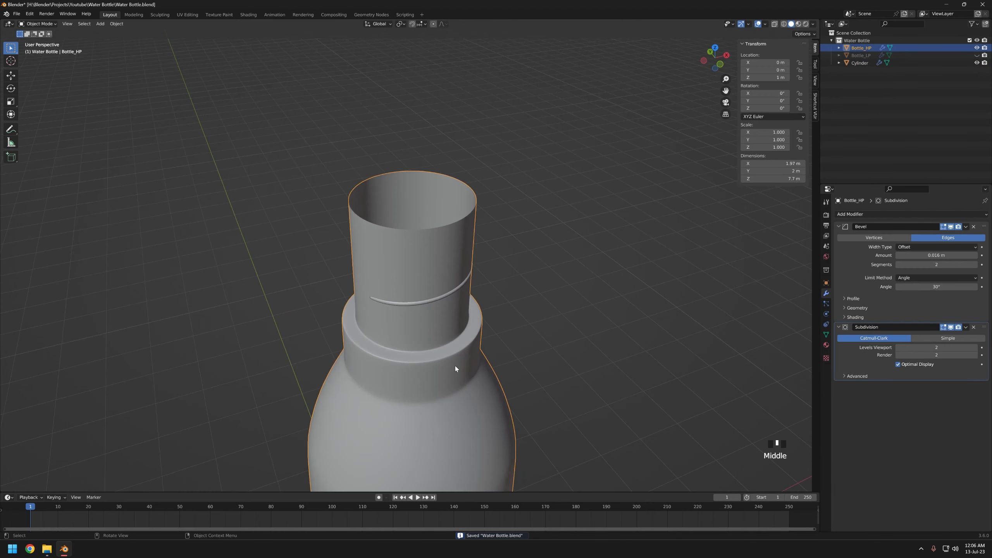
pyautogui.press('Tab')
pyautogui.press('2')
pyautogui.keyDown('alt'); pyautogui.click(435, 349); pyautogui.keyUp('alt')
pyautogui.press('z')
pyautogui.hotkey('shift', 's')
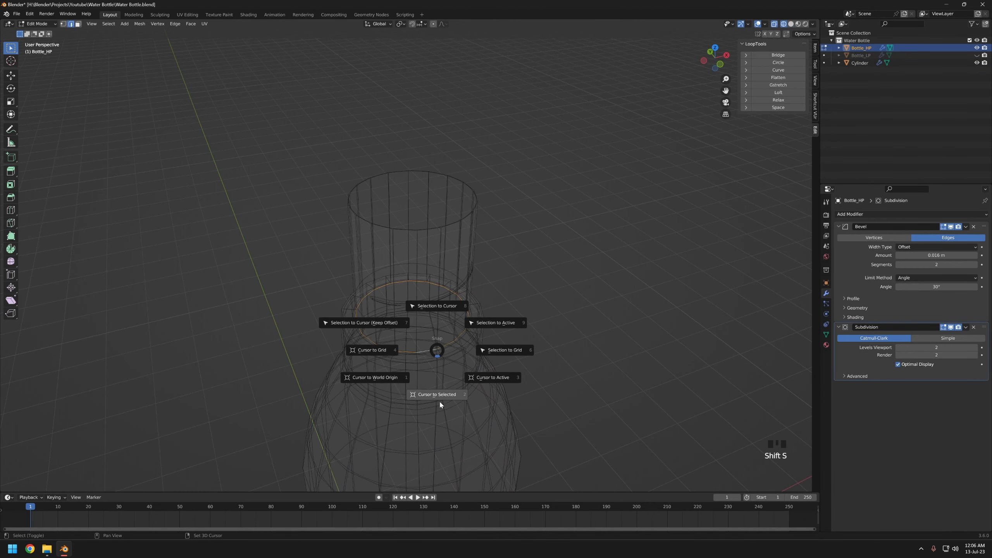
pyautogui.click(439, 400)
pyautogui.press('Tab')
# - Set the thread strip's origin to the 3D cursor
pyautogui.click(431, 302)
pyautogui.rightClick(431, 305)
pyautogui.moveTo(436, 336)
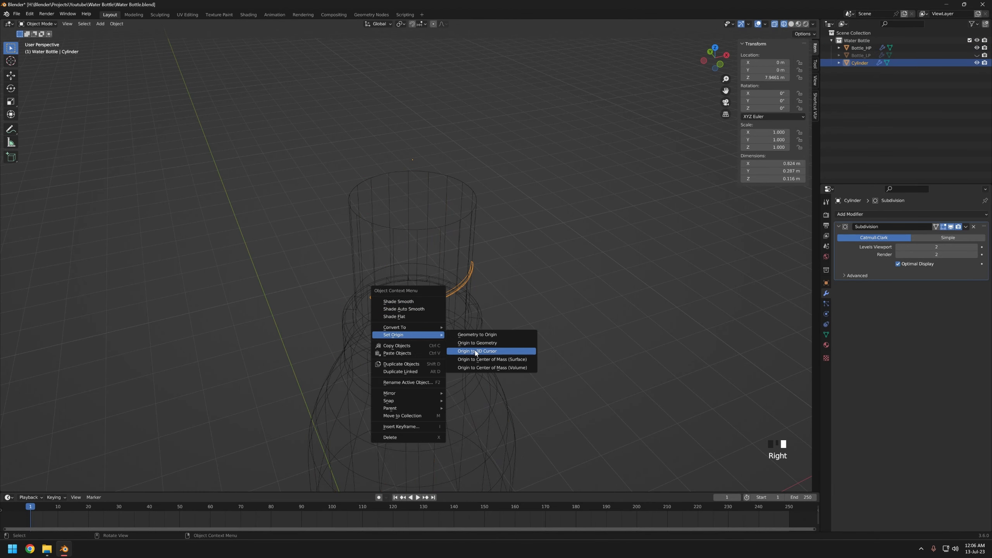
pyautogui.click(477, 349)
# - Duplicate the thread strip in place and rotate the copy about Z to the opposite side of the neck
pyautogui.moveTo(434, 306); pyautogui.dragTo(544, 309, button='middle')
pyautogui.hotkey('shift', 'd')
pyautogui.rightClick(532, 290)
pyautogui.press('r')
pyautogui.press('z')
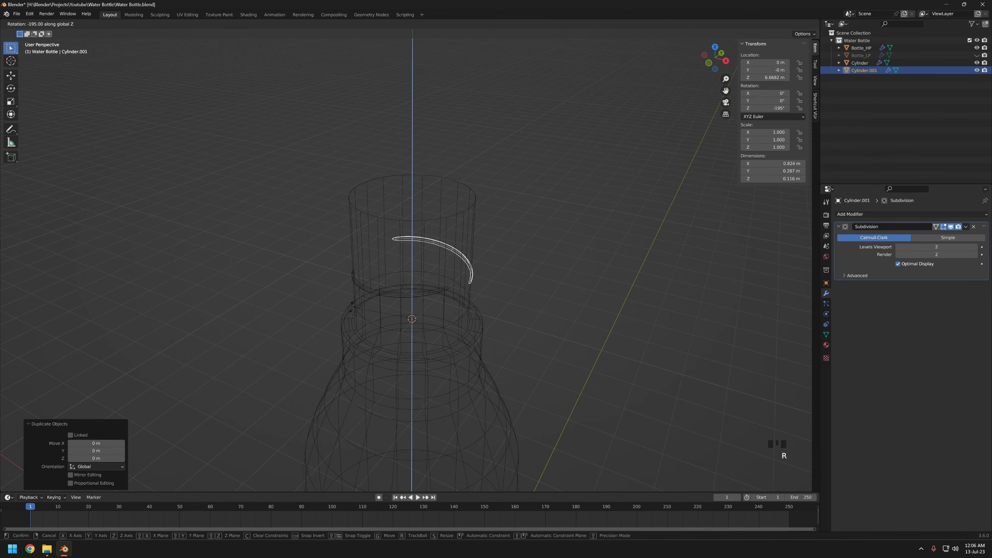
pyautogui.click(395, 321)
# - Duplicate both thread strips in place and rotate the copies 90° about global Z
pyautogui.moveTo(395, 321); pyautogui.dragTo(490, 308, button='middle')
pyautogui.keyDown('shift'); pyautogui.click(433, 279); pyautogui.keyUp('shift')
pyautogui.hotkey('shift', 'd')
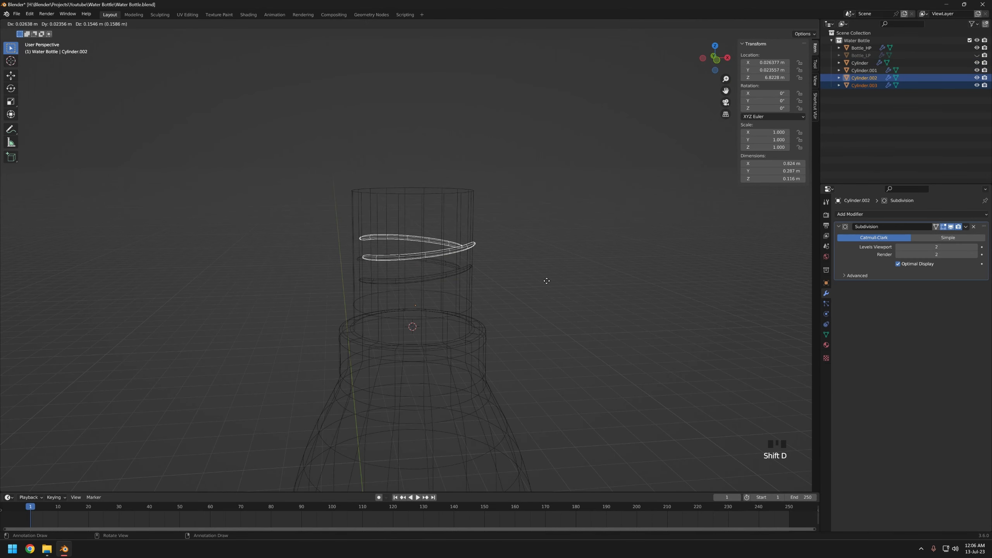
pyautogui.rightClick(546, 280)
pyautogui.press('r')
pyautogui.press('z')
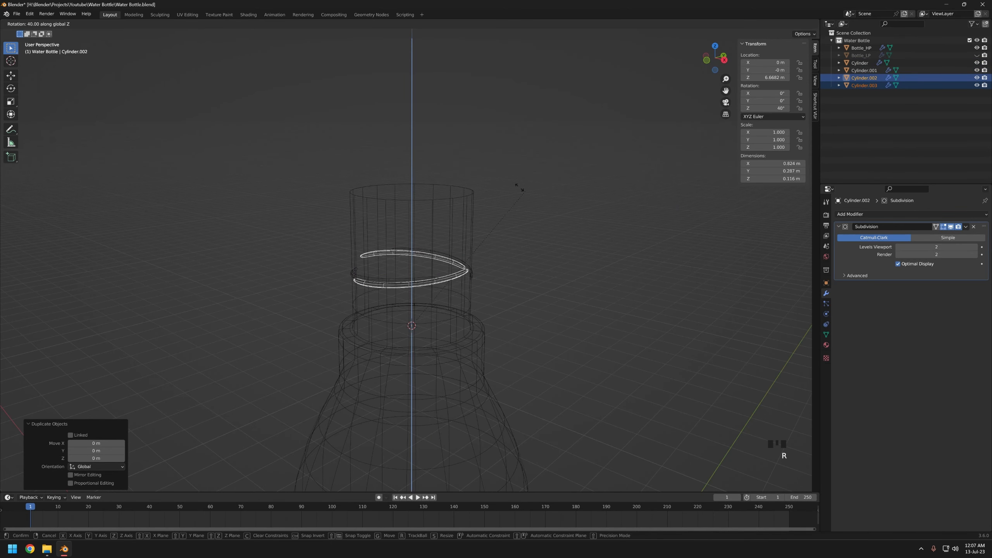
pyautogui.click(421, 262)
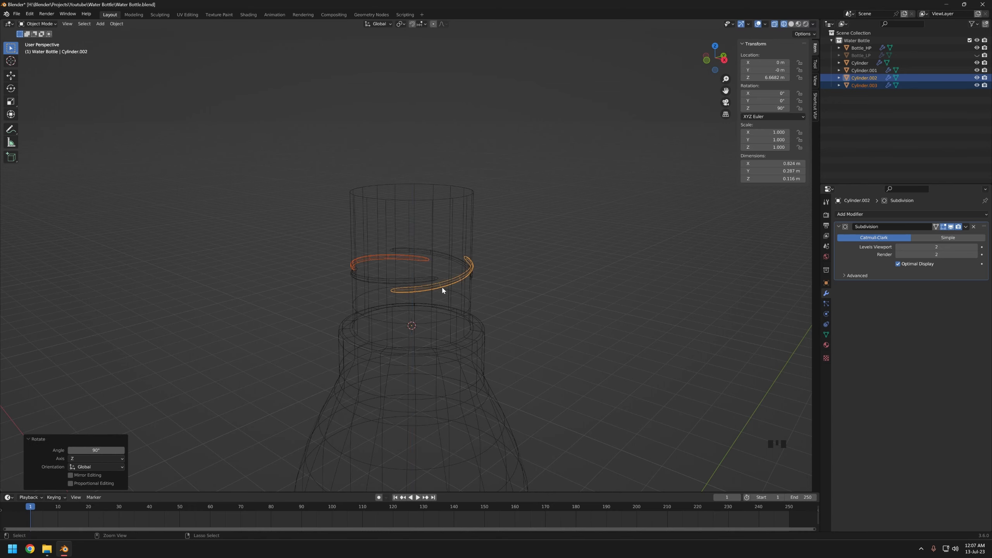
pyautogui.hotkey('shift', 'z')
pyautogui.click(508, 309)
# - Add a cylinder with 16 vertices, 1 m radius and 2 m depth at the 3D cursor
pyautogui.scroll(-3, 495, 317)
pyautogui.moveTo(481, 297); pyautogui.dragTo(453, 290, button='middle')
pyautogui.scroll(-3, 457, 291)
pyautogui.moveTo(459, 292); pyautogui.dragTo(536, 315, button='middle')
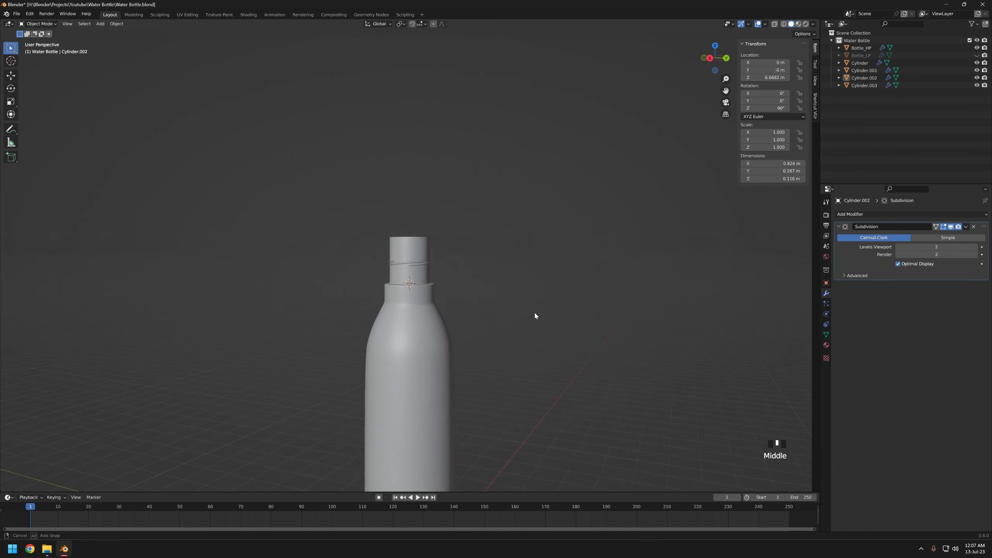
pyautogui.hotkey('shift', 'a')
pyautogui.moveTo(436, 309)
pyautogui.click(508, 343)
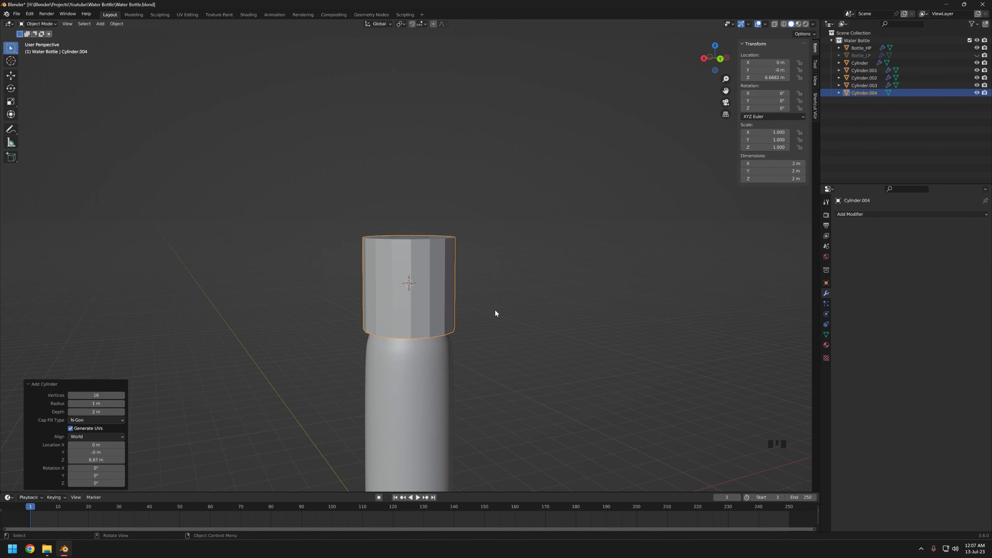
# - Raise the new cylinder's bottom vertices about 1.18 m along Z, placing them below the thread strips
pyautogui.press('KP_1')
pyautogui.press('z')
pyautogui.click(441, 328)
pyautogui.press('Tab')
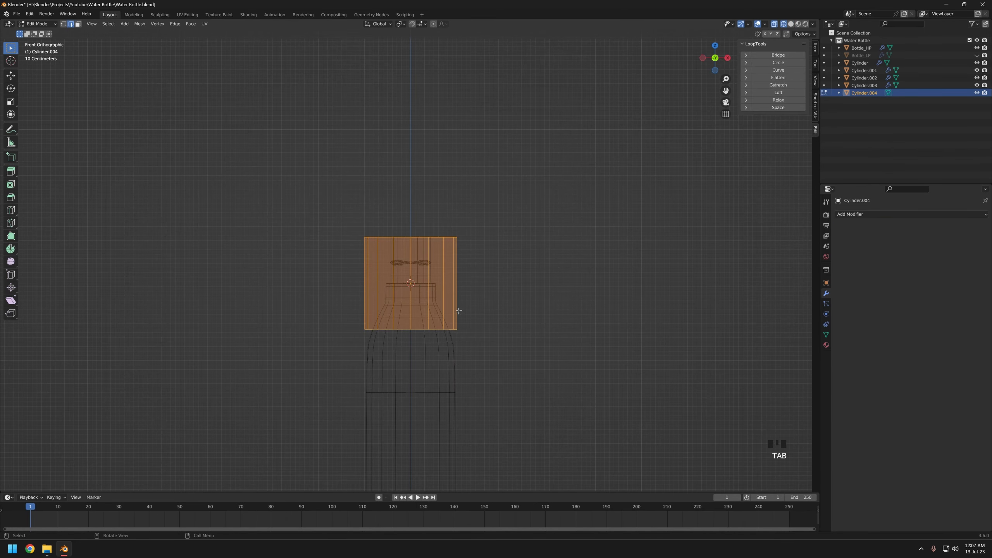
pyautogui.moveTo(315, 299); pyautogui.dragTo(523, 350)
pyautogui.scroll(5, 658, 357)
pyautogui.press('g')
pyautogui.press('z')
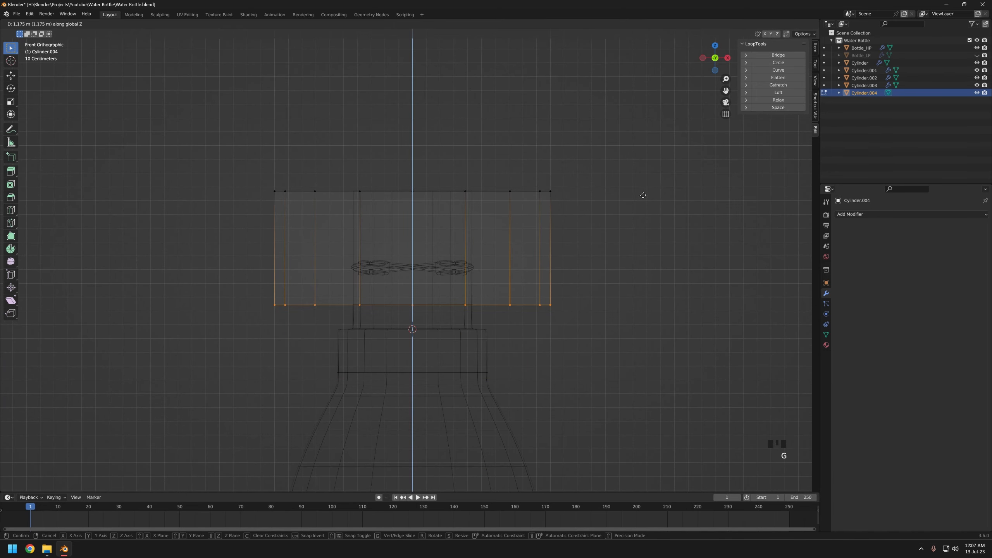
pyautogui.click(643, 196)
# - Lower the cylinder's top vertices along Z to flatten it into a thin disc just above the collar
pyautogui.hotkey('ctrl', 'i')
pyautogui.press('g')
pyautogui.press('z')
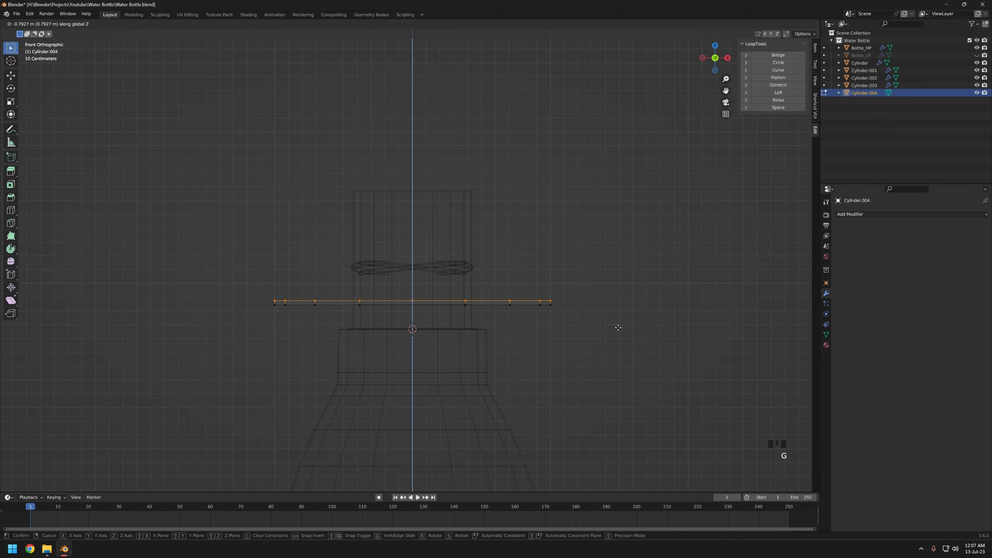
pyautogui.click(620, 327)
pyautogui.hotkey('shift', 'z')
pyautogui.moveTo(619, 327)
pyautogui.mouseDown(button='middle')
pyautogui.moveTo(581, 350)
pyautogui.moveTo(657, 357)
pyautogui.mouseUp(button='middle')
# - Inset the flattened cylinder's end face and delete the inner part to open it into a band
pyautogui.press('i')
pyautogui.click(602, 328)
pyautogui.press('x')
pyautogui.click(588, 329)
# - Scale the band's selected vertices by 0.459 so it fits closely around the bottle neck
pyautogui.press('1')
pyautogui.press('z')
pyautogui.click(448, 344)
pyautogui.press('KP_7')
pyautogui.press('a')
pyautogui.keyDown('ctrl'); pyautogui.moveTo(328, 184); pyautogui.dragTo(502, 344); pyautogui.keyUp('ctrl')
pyautogui.hotkey('shift', 'z')
pyautogui.moveTo(546, 317); pyautogui.dragTo(583, 250, button='middle')
pyautogui.press('s')
pyautogui.click(538, 281)
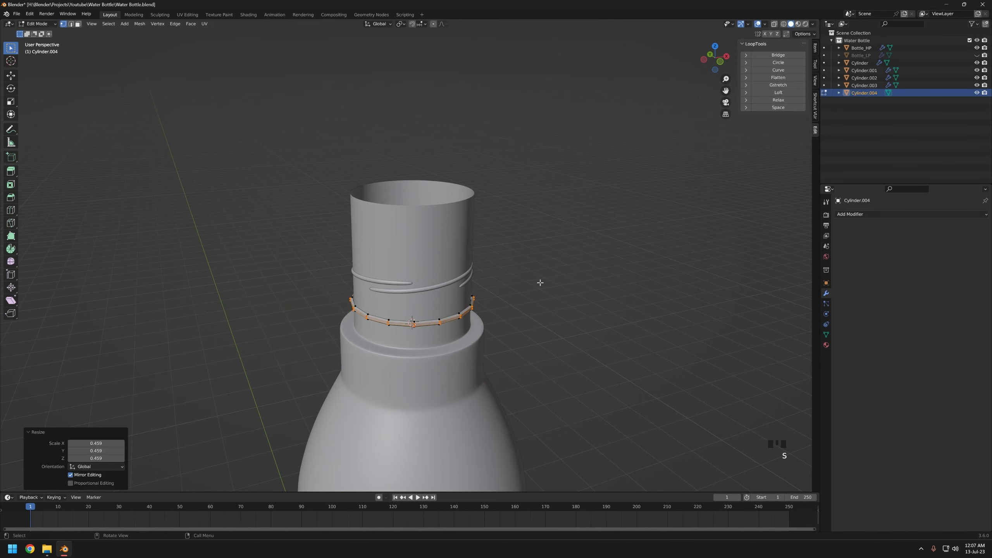
# - Add a Subdivision Surface modifier with 2 viewport levels to the neck ring and smooth its shading
pyautogui.scroll(3, 539, 281)
pyautogui.moveTo(538, 281); pyautogui.dragTo(547, 274, button='middle')
pyautogui.press('Tab')
pyautogui.click(866, 214)
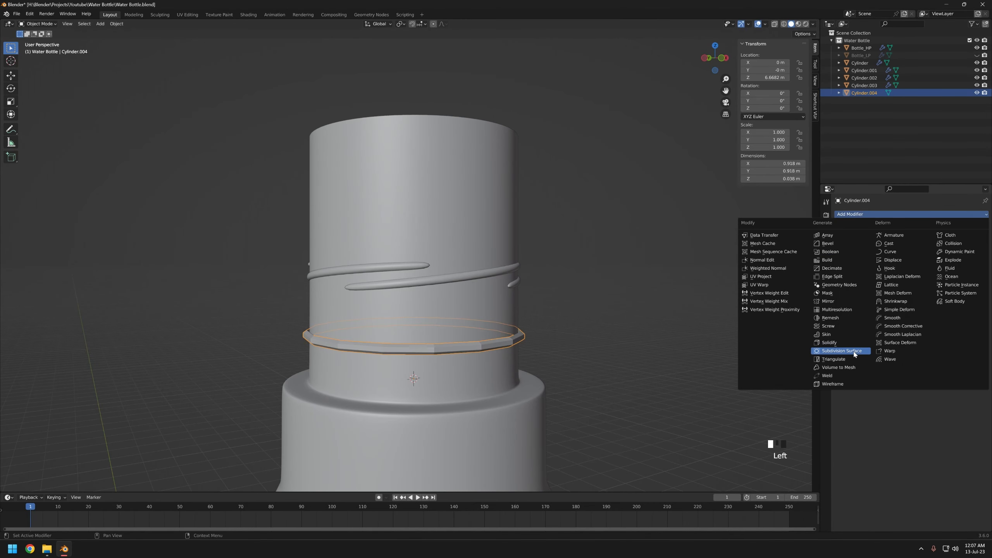
pyautogui.click(840, 353)
pyautogui.click(976, 247)
pyautogui.rightClick(474, 348)
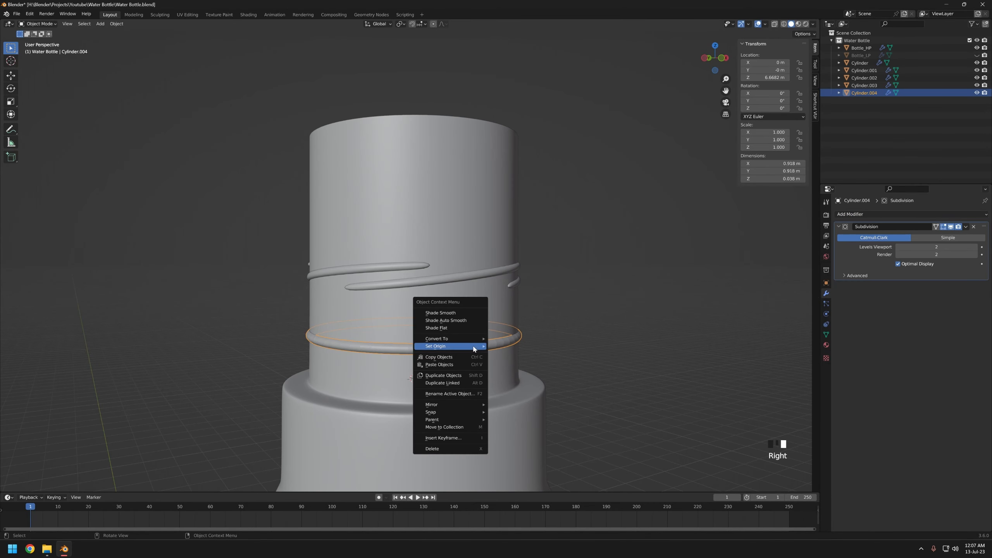
pyautogui.click(465, 318)
# - Select the four thread strips without the bottle or the ring and move them slightly up the neck along Z
pyautogui.scroll(-3, 522, 343)
pyautogui.hotkey('alt', 'a')
pyautogui.moveTo(481, 314); pyautogui.dragTo(439, 314, button='middle')
pyautogui.scroll(-4, 440, 315)
pyautogui.moveTo(320, 207); pyautogui.dragTo(474, 297)
pyautogui.keyDown('ctrl'); pyautogui.moveTo(470, 309); pyautogui.dragTo(357, 334); pyautogui.keyUp('ctrl')
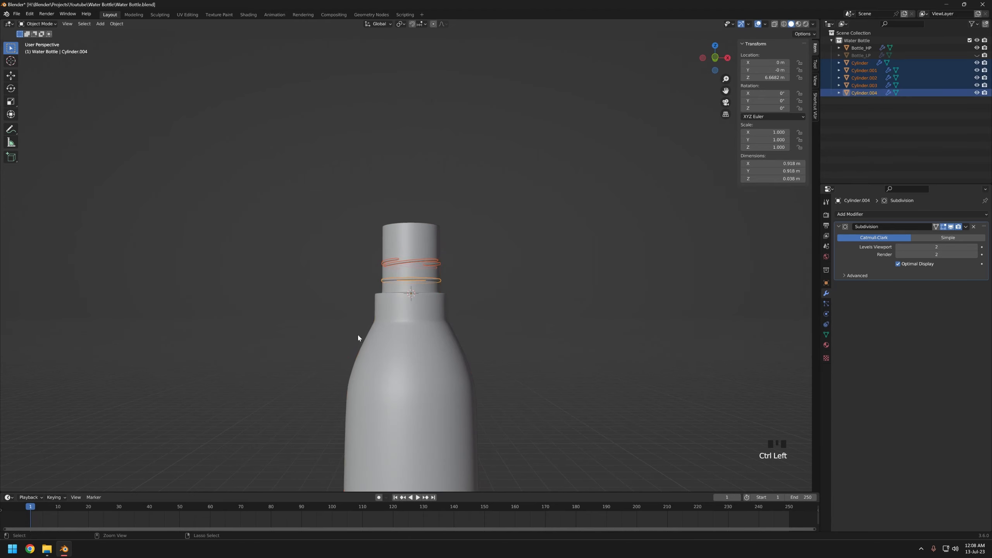
pyautogui.keyDown('ctrl'); pyautogui.moveTo(361, 276); pyautogui.dragTo(458, 312); pyautogui.keyUp('ctrl')
pyautogui.moveTo(459, 316); pyautogui.dragTo(541, 315, button='middle')
pyautogui.press('g')
pyautogui.press('z')
pyautogui.click(520, 312)
# - Move the neck ring along Z to a height of 6.6993 m, slightly above the collar
pyautogui.click(423, 282)
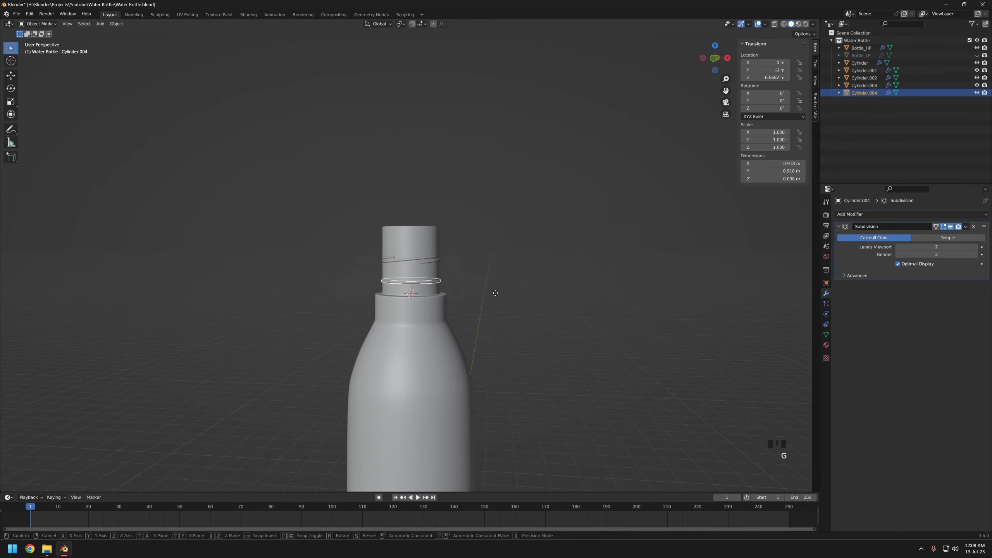
pyautogui.press('g')
pyautogui.press('z')
pyautogui.click(497, 288)
pyautogui.click(461, 303)
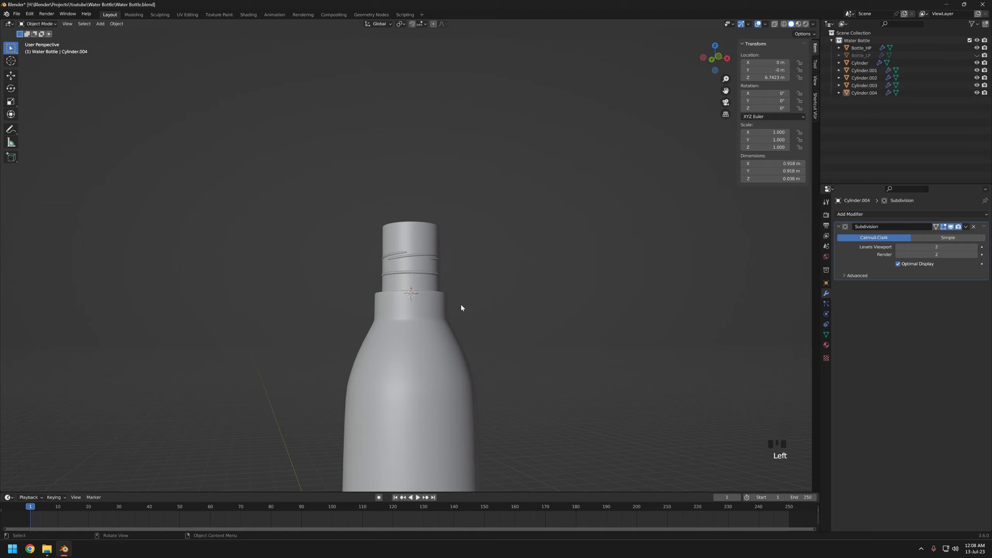
pyautogui.moveTo(460, 303); pyautogui.dragTo(410, 324, button='middle')
pyautogui.click(426, 277)
pyautogui.press('g')
pyautogui.press('z')
pyautogui.click(496, 289)
pyautogui.click(457, 301)
# - Snap the 3D cursor to Z 7 m and add a 16-vertex cylinder with 1 m radius and 2 m depth there
pyautogui.hotkey('shift', 's')
pyautogui.click(387, 348)
pyautogui.scroll(-3, 478, 326)
pyautogui.moveTo(479, 326); pyautogui.dragTo(456, 323, button='middle')
pyautogui.hotkey('shift', 'a')
pyautogui.moveTo(484, 354)
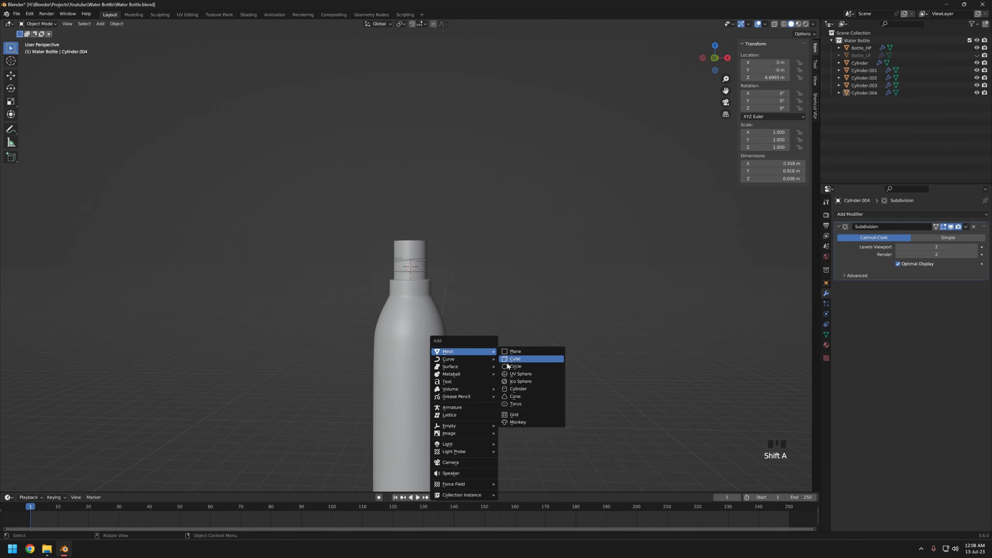
pyautogui.click(531, 390)
# - Raise the cylinder's bottom vertices to just above the collar and lower its top vertices about 0.3 m to the neck rim
pyautogui.press('KP_1')
pyautogui.hotkey('shift', 'z')
pyautogui.scroll(6, 494, 309)
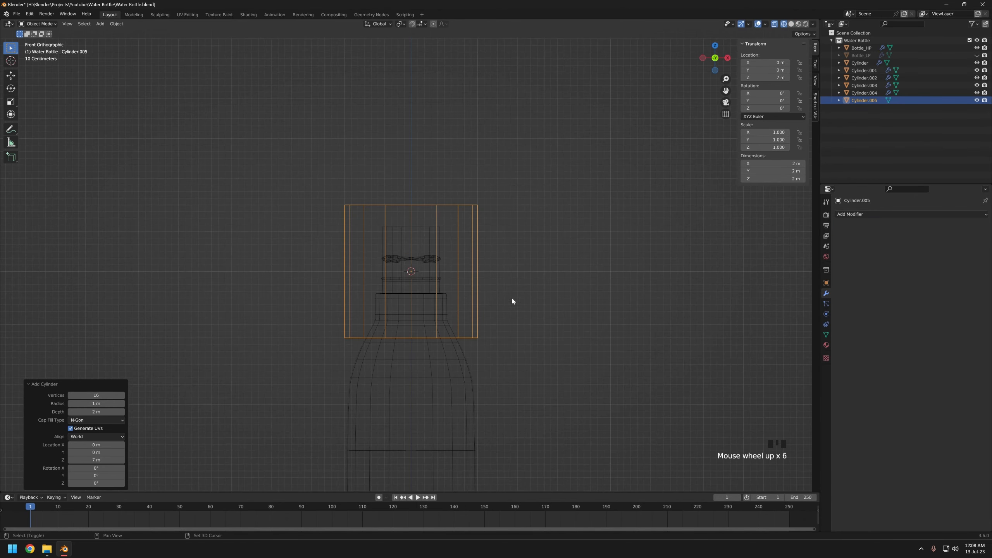
pyautogui.press('Tab')
pyautogui.moveTo(316, 309); pyautogui.dragTo(523, 358)
pyautogui.press('g')
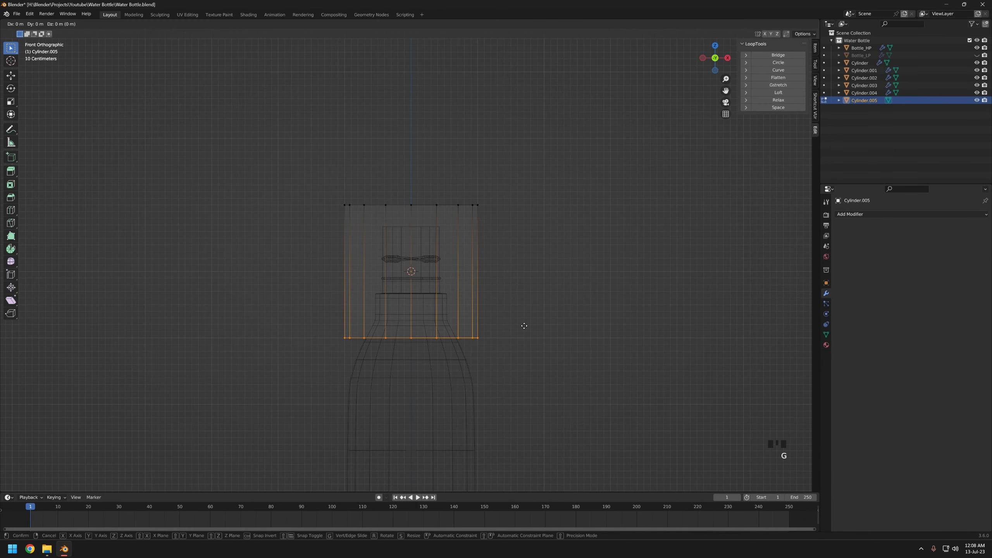
pyautogui.press('z')
pyautogui.click(526, 279)
pyautogui.scroll(3, 527, 279)
pyautogui.moveTo(232, 129); pyautogui.dragTo(504, 192)
pyautogui.press('g')
pyautogui.press('z')
pyautogui.click(605, 242)
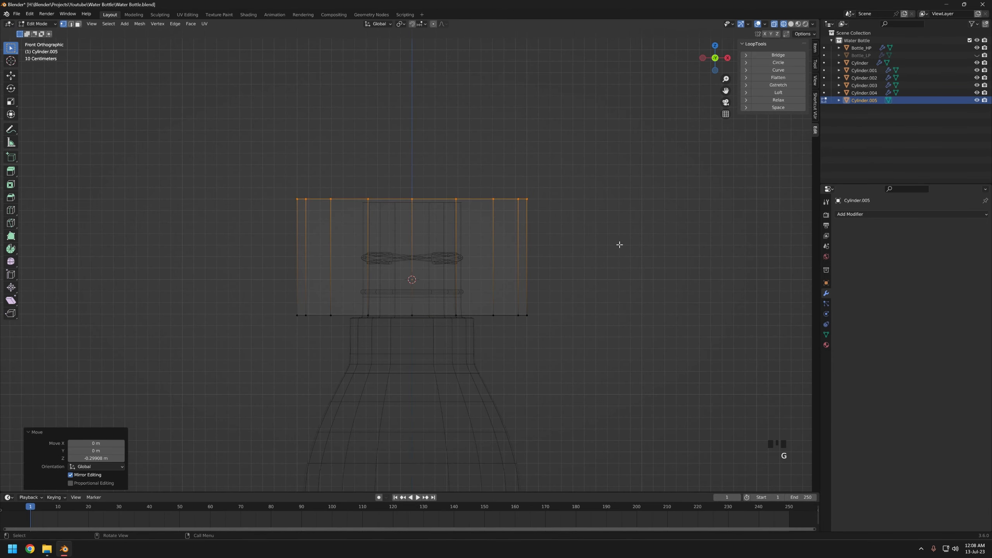
# - Scale the whole cylinder by 0.455 and again by 0.986 to match the width of the thread strips
pyautogui.press('a')
pyautogui.press('s')
pyautogui.click(549, 246)
pyautogui.scroll(7, 671, 304)
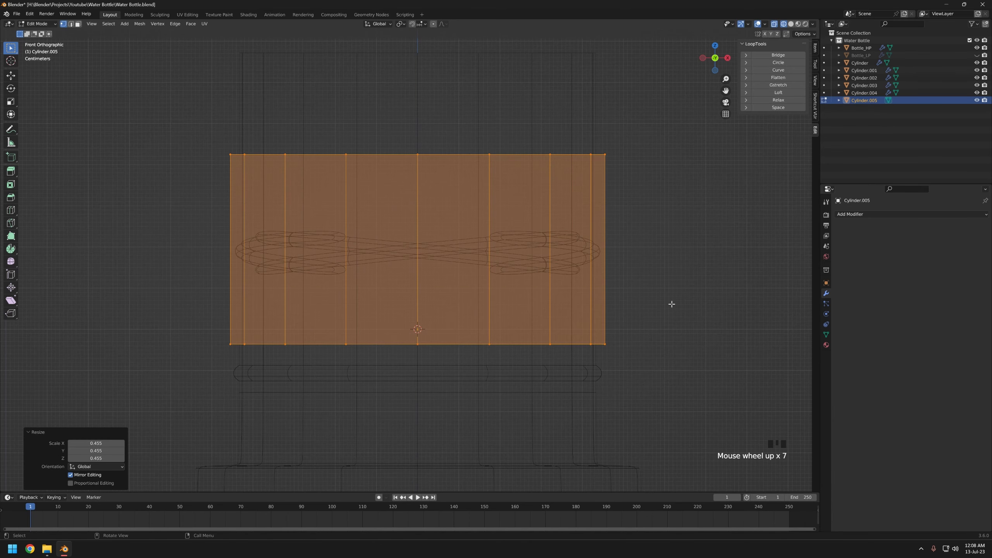
pyautogui.press('s')
pyautogui.rightClick(676, 303)
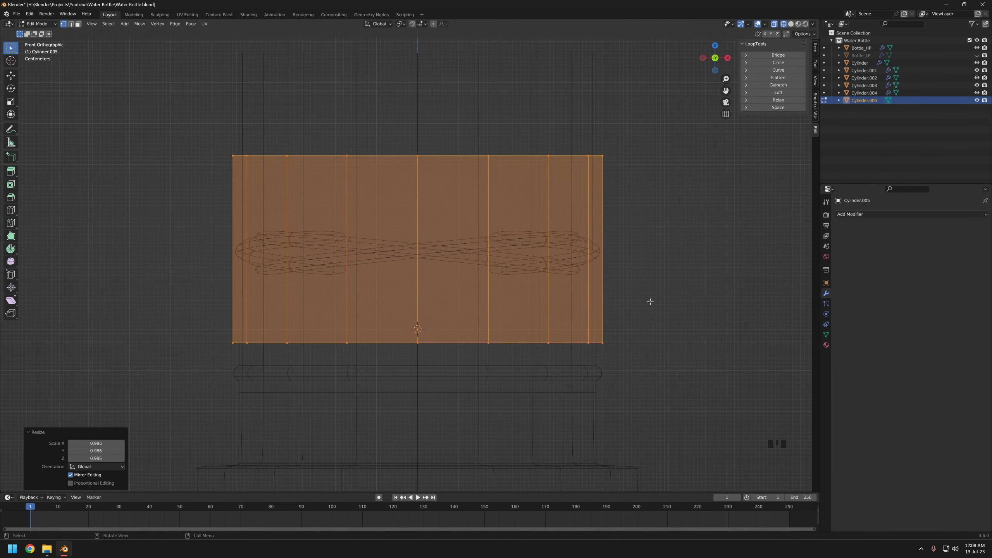
# - Raise the cylinder's top vertices just above the neck rim and lower its bottom vertices about 0.26 m towards the collar
pyautogui.scroll(-3, 646, 301)
pyautogui.moveTo(241, 161); pyautogui.dragTo(609, 237)
pyautogui.press('g')
pyautogui.press('z')
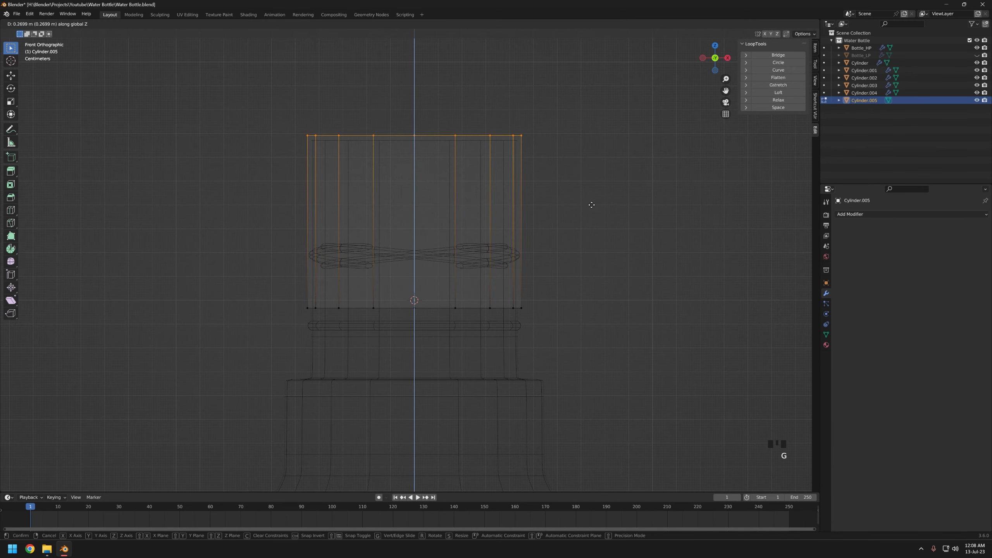
pyautogui.click(592, 207)
pyautogui.moveTo(266, 283); pyautogui.dragTo(568, 322)
pyautogui.press('g')
pyautogui.press('z')
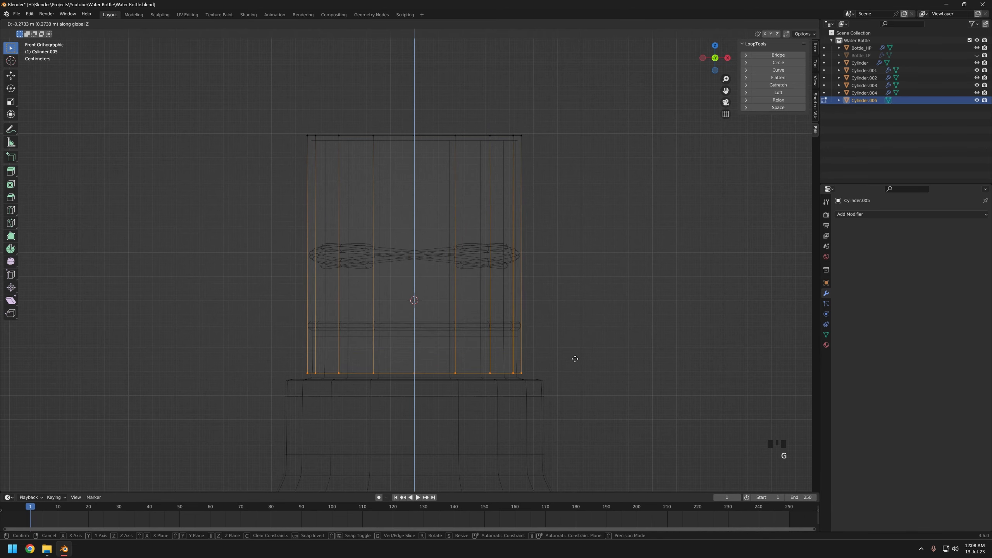
pyautogui.click(580, 340)
pyautogui.hotkey('shift', 'z')
pyautogui.scroll(-3, 526, 343)
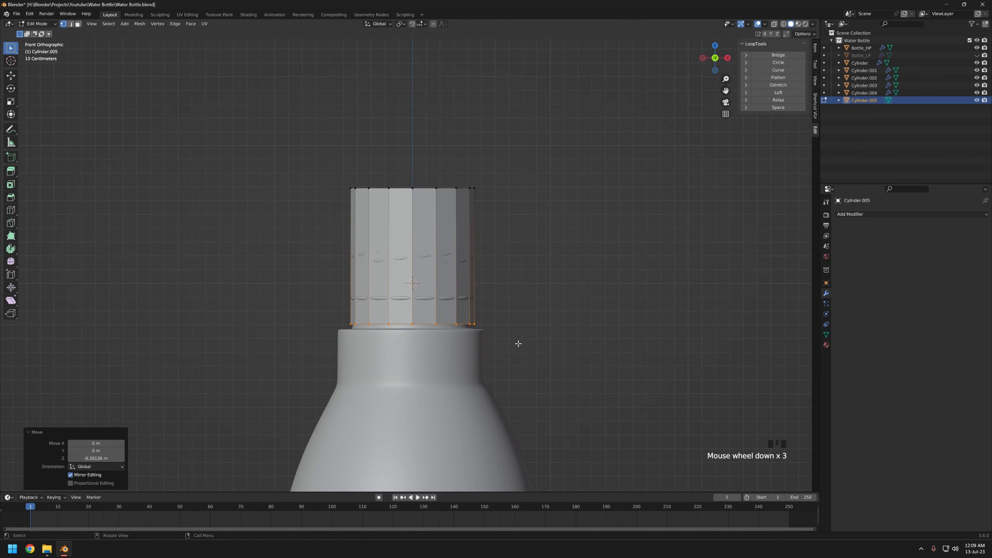
# - Isolate the cylinder in local view and delete its bottom face
pyautogui.press('Tab')
pyautogui.moveTo(534, 313); pyautogui.dragTo(560, 335, button='middle')
pyautogui.press('KP_Divide')
pyautogui.moveTo(461, 295); pyautogui.dragTo(445, 195, button='middle')
pyautogui.scroll(-3, 440, 231)
pyautogui.press('Tab')
pyautogui.press('3')
pyautogui.click(424, 247)
pyautogui.press('x')
pyautogui.click(421, 249)
pyautogui.moveTo(479, 230); pyautogui.dragTo(488, 300, button='middle')
pyautogui.press('Tab')
# - Add a Solidify modifier with a thickness of -0.025 m to the cap cylinder and leave local view
pyautogui.moveTo(514, 248); pyautogui.dragTo(522, 289, button='middle')
pyautogui.click(719, 248)
pyautogui.click(848, 214)
pyautogui.click(847, 345)
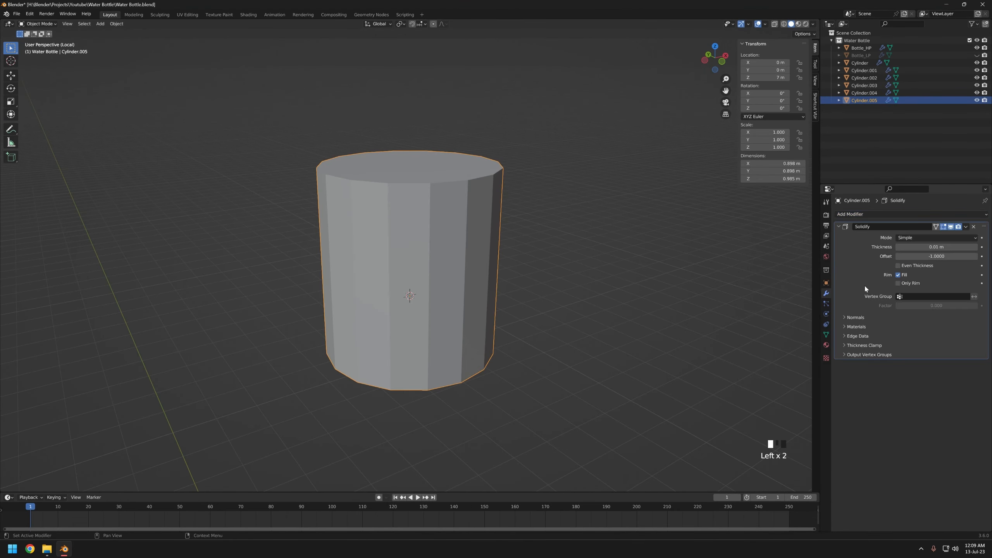
pyautogui.keyDown('shift'); pyautogui.moveTo(936, 246); pyautogui.dragTo(918, 247); pyautogui.keyUp('shift')
pyautogui.press('KP_1')
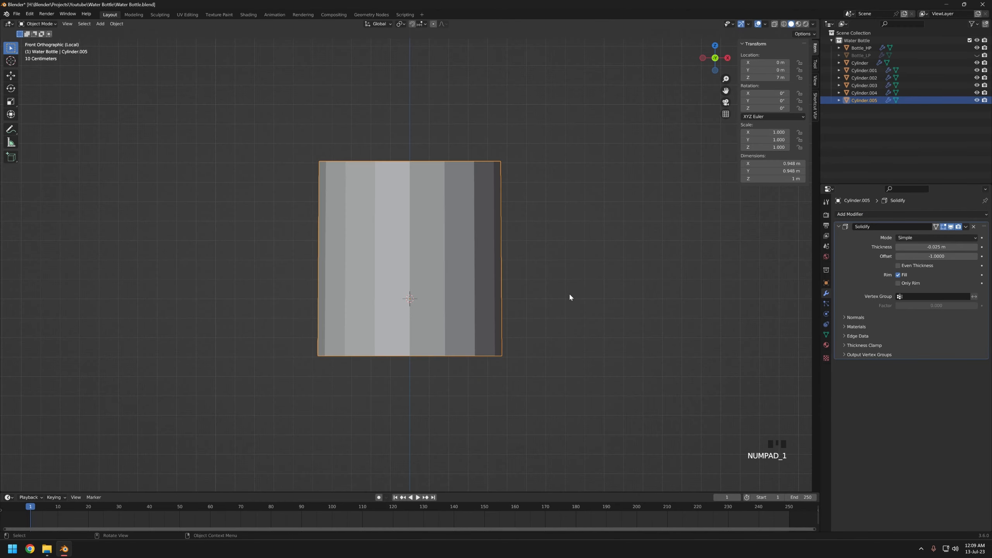
pyautogui.hotkey('shift', 'z')
pyautogui.press('KP_Divide')
pyautogui.press('KP_1')
pyautogui.hotkey('shift', 'z')
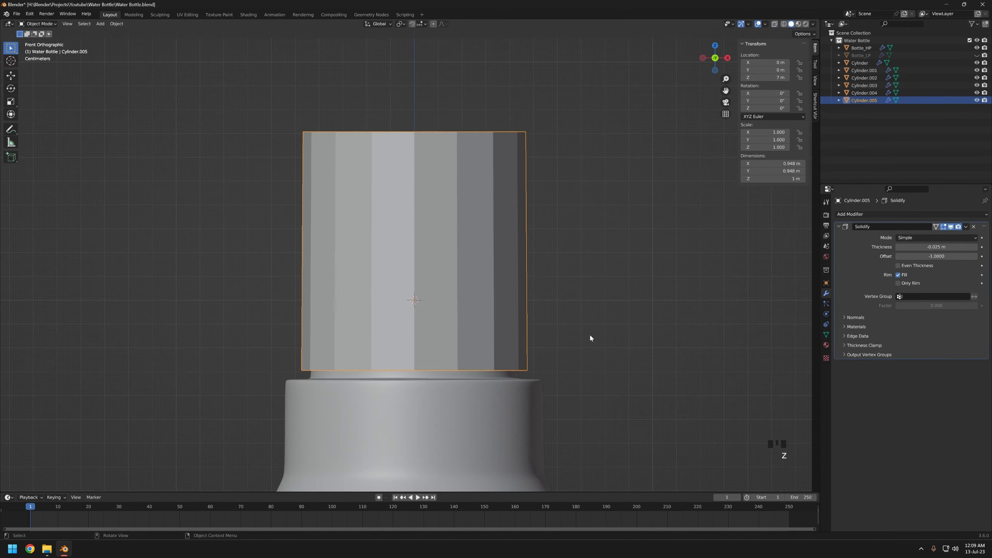
pyautogui.moveTo(592, 339)
pyautogui.mouseDown(button='middle')
pyautogui.moveTo(512, 308)
pyautogui.moveTo(513, 298)
pyautogui.moveTo(426, 308)
pyautogui.moveTo(442, 289)
pyautogui.mouseUp(button='middle')
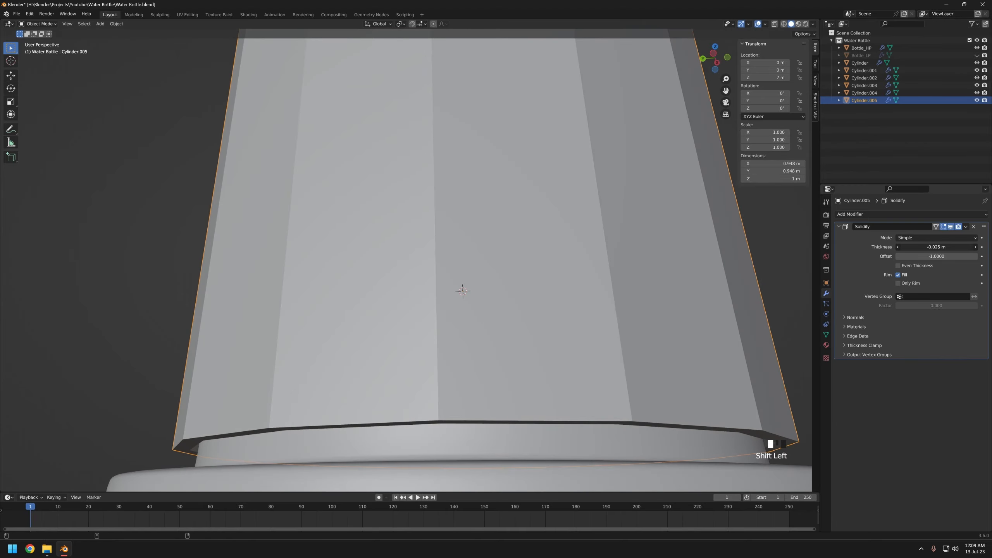
pyautogui.keyDown('shift'); pyautogui.moveTo(936, 246); pyautogui.dragTo(936, 247); pyautogui.keyUp('shift')
# - Delete the large top face of the cap cylinder
pyautogui.scroll(-8, 478, 236)
pyautogui.moveTo(478, 235); pyautogui.dragTo(466, 252, button='middle')
pyautogui.keyDown('shift'); pyautogui.moveTo(466, 252); pyautogui.dragTo(455, 267, button='middle'); pyautogui.keyUp('shift')
pyautogui.press('Tab')
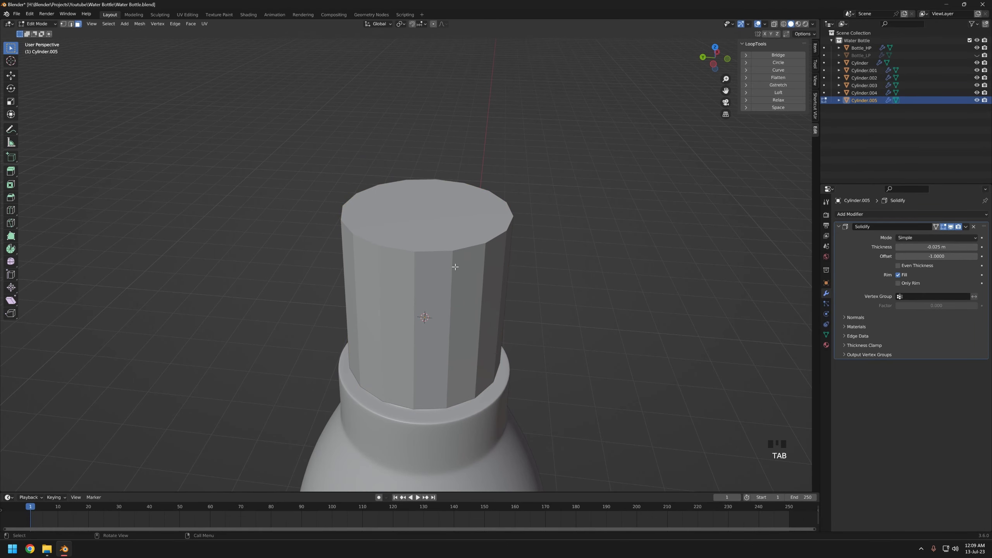
pyautogui.press('Tab')
pyautogui.press('Tab')
pyautogui.hotkey('alt', 'z')
pyautogui.click(443, 221)
pyautogui.scroll(5, 469, 254)
pyautogui.press('x')
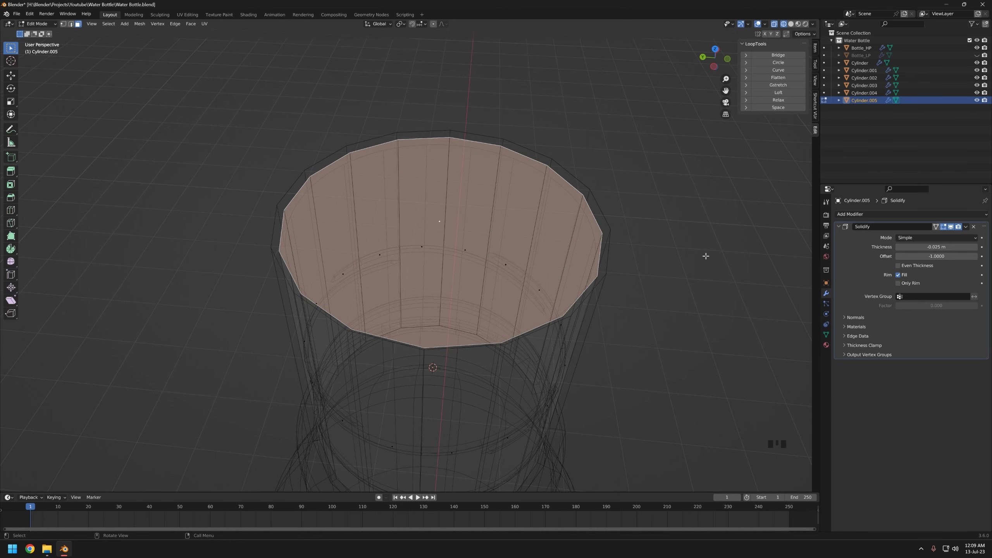
pyautogui.press('x')
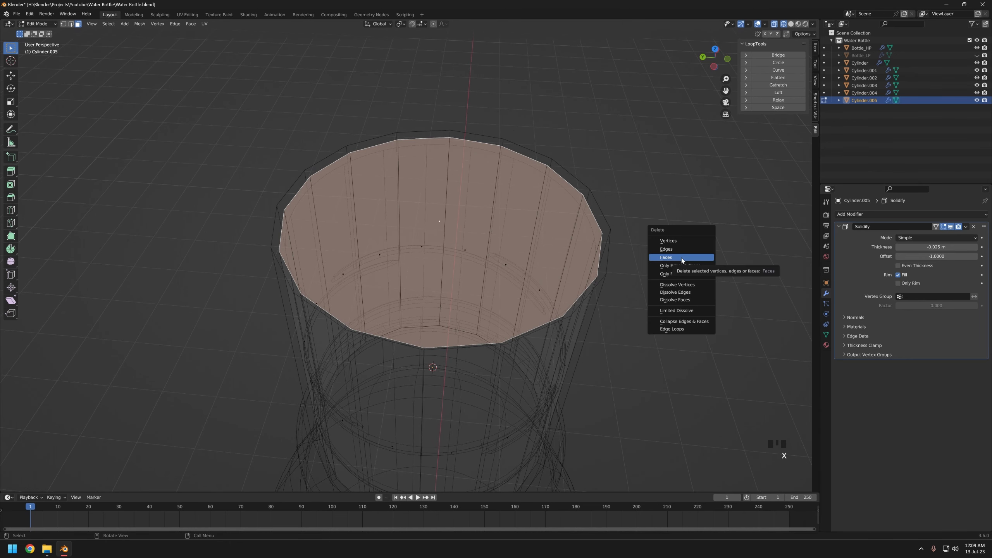
pyautogui.click(682, 258)
# - Select the cap's open top edge loop and close it with Grid Fill
pyautogui.press('2')
pyautogui.keyDown('alt'); pyautogui.click(582, 290); pyautogui.keyUp('alt')
pyautogui.hotkey('alt', 'z')
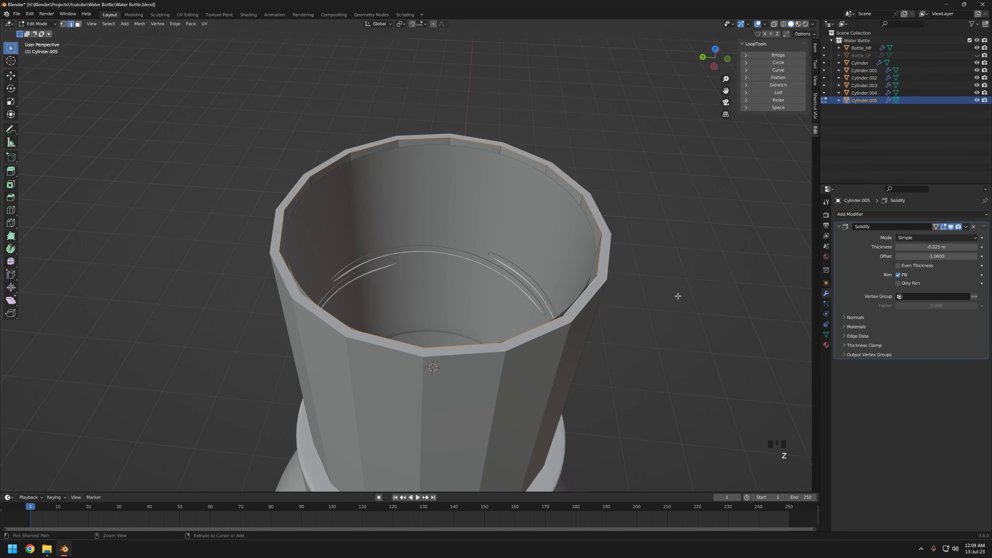
pyautogui.hotkey('ctrl', 'f')
pyautogui.click(673, 296)
# - Raise the centre vertex of the cap's top by about 0.03 m along Z with smooth proportional editing
pyautogui.press('z')
pyautogui.press('1')
pyautogui.click(440, 223)
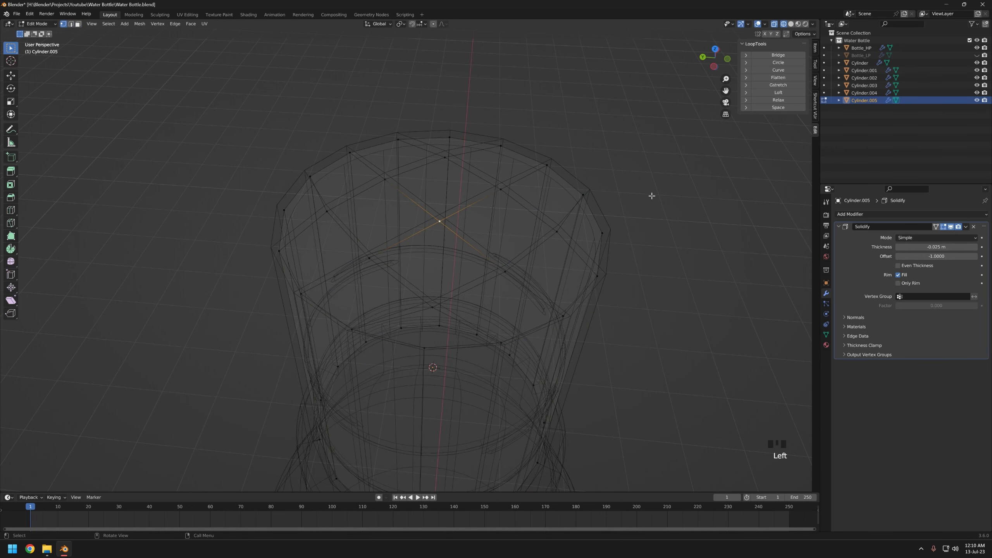
pyautogui.press('KP_1')
pyautogui.press('g')
pyautogui.press('z')
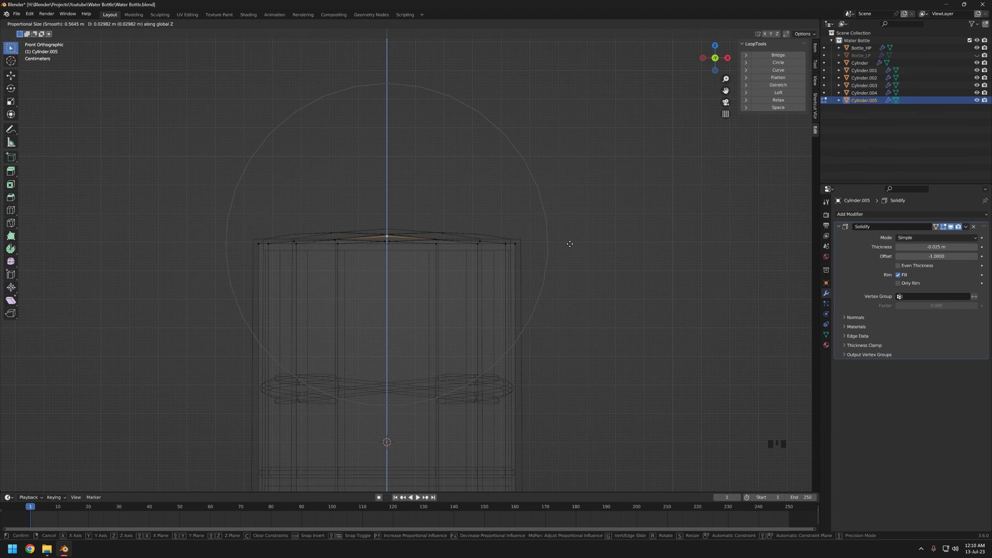
pyautogui.click(571, 243)
pyautogui.press('Tab')
pyautogui.press('z')
# - Add a Bevel modifier to the cap with an amount of 0.013 m and 2 segments
pyautogui.scroll(-3, 485, 294)
pyautogui.moveTo(469, 266); pyautogui.dragTo(483, 309, button='middle')
pyautogui.click(425, 312)
pyautogui.click(884, 213)
pyautogui.click(833, 242)
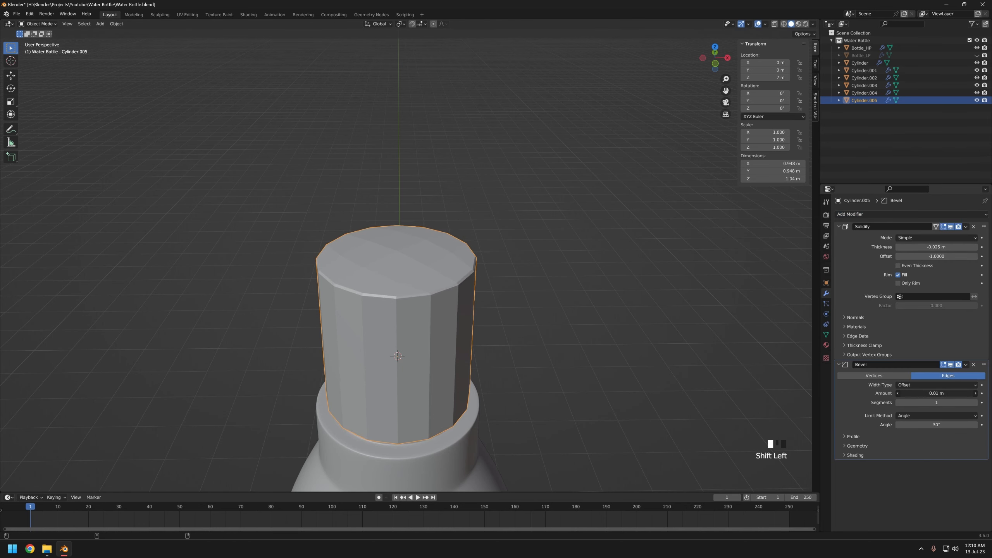
pyautogui.click(976, 403)
pyautogui.moveTo(442, 309); pyautogui.dragTo(427, 323, button='middle')
# - Apply smooth shading to the cap
pyautogui.click(481, 327)
pyautogui.click(420, 317)
pyautogui.rightClick(418, 318)
pyautogui.click(396, 317)
pyautogui.click(480, 315)
pyautogui.click(427, 323)
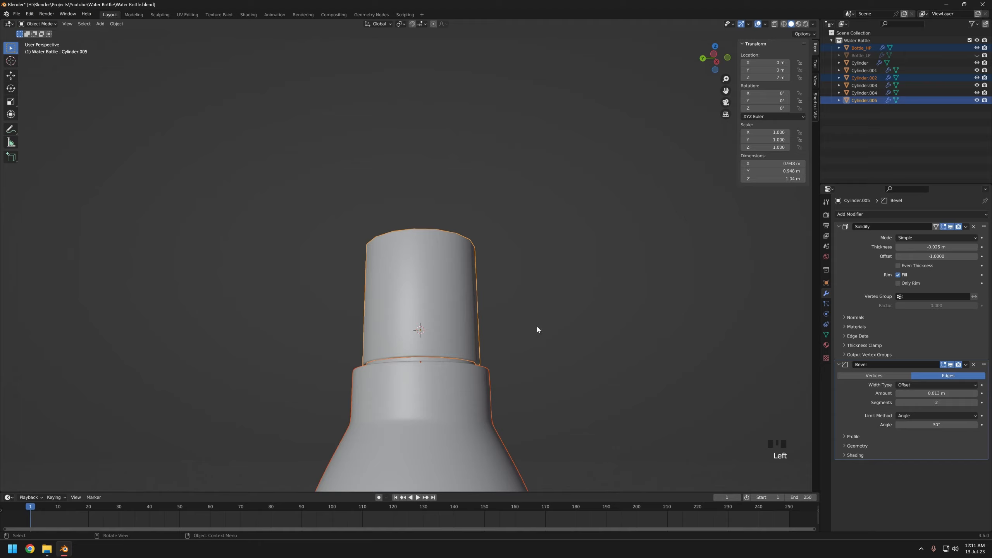
# - Isolate the cap in local view, place Bevel above Solidify, and set the bevel to 0.006 m with 1 segment
pyautogui.press('KP_Divide')
pyautogui.moveTo(545, 321); pyautogui.dragTo(580, 211, button='middle')
pyautogui.press('Tab')
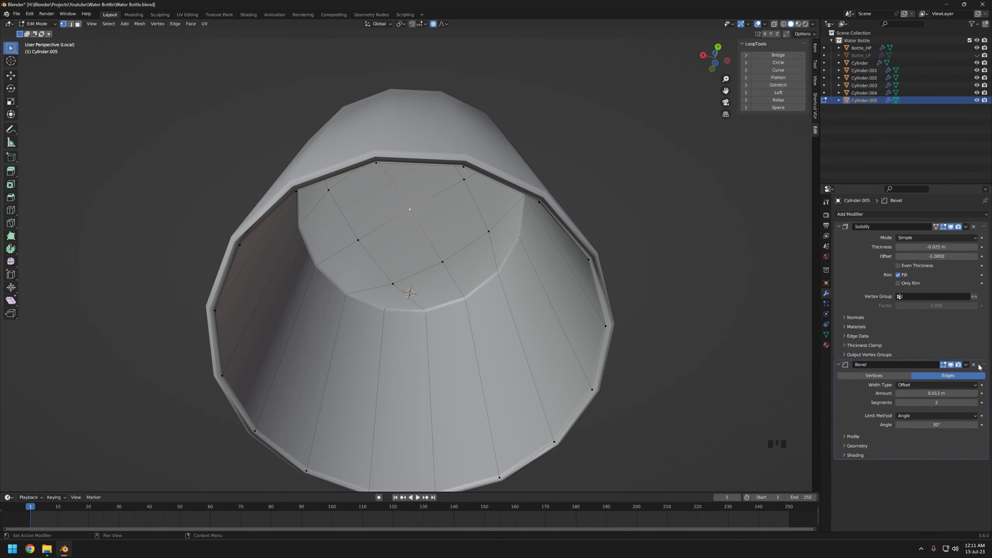
pyautogui.moveTo(984, 365); pyautogui.dragTo(984, 223)
pyautogui.moveTo(502, 248); pyautogui.dragTo(486, 279, button='middle')
pyautogui.moveTo(937, 255)
pyautogui.keyDown('shift'); pyautogui.mouseDown()
pyautogui.moveTo(954, 255)
pyautogui.moveTo(903, 255)
pyautogui.moveTo(954, 255)
pyautogui.moveTo(937, 255)
pyautogui.mouseUp(); pyautogui.keyUp('shift')
pyautogui.click(898, 265)
# - Add supporting edge loops around the cap's wall, near its open rim and near its closed top
pyautogui.moveTo(497, 293); pyautogui.dragTo(534, 175, button='middle')
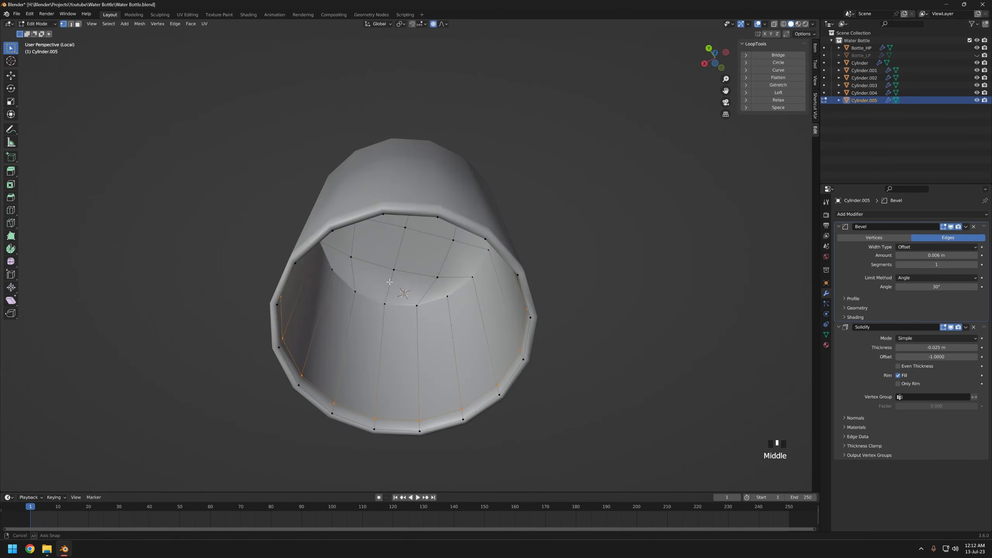
pyautogui.hotkey('ctrl', 'r')
pyautogui.click(379, 335)
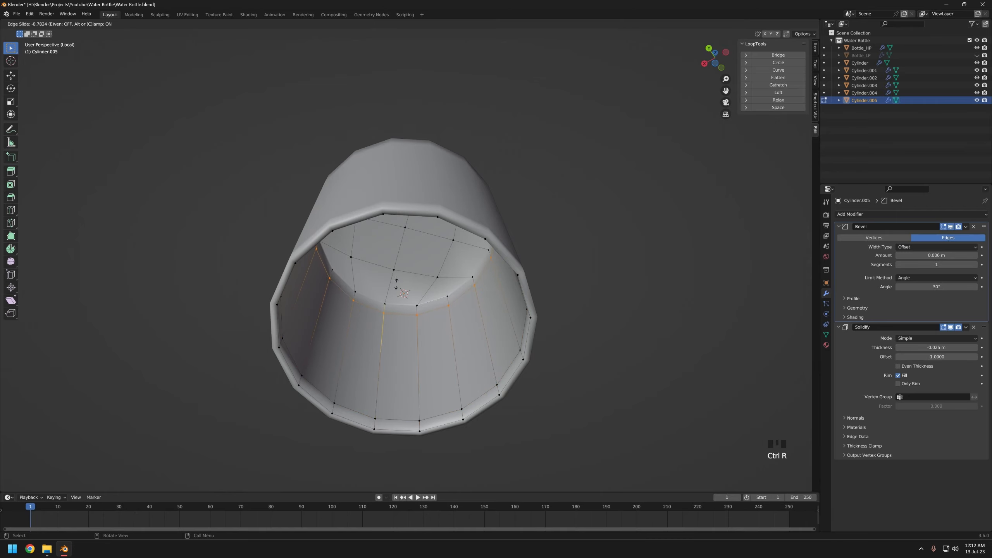
pyautogui.click(429, 264)
# - Select the faces of the cap's closed top from the inside
pyautogui.moveTo(429, 264); pyautogui.dragTo(457, 165, button='middle')
pyautogui.press('Tab')
pyautogui.press('Tab')
pyautogui.press('3')
pyautogui.moveTo(352, 211); pyautogui.dragTo(434, 270)
pyautogui.keyDown('shift'); pyautogui.moveTo(432, 219); pyautogui.dragTo(475, 179); pyautogui.keyUp('shift')
pyautogui.moveTo(513, 250); pyautogui.dragTo(483, 238, button='middle')
pyautogui.keyDown('shift'); pyautogui.click(508, 210); pyautogui.keyUp('shift')
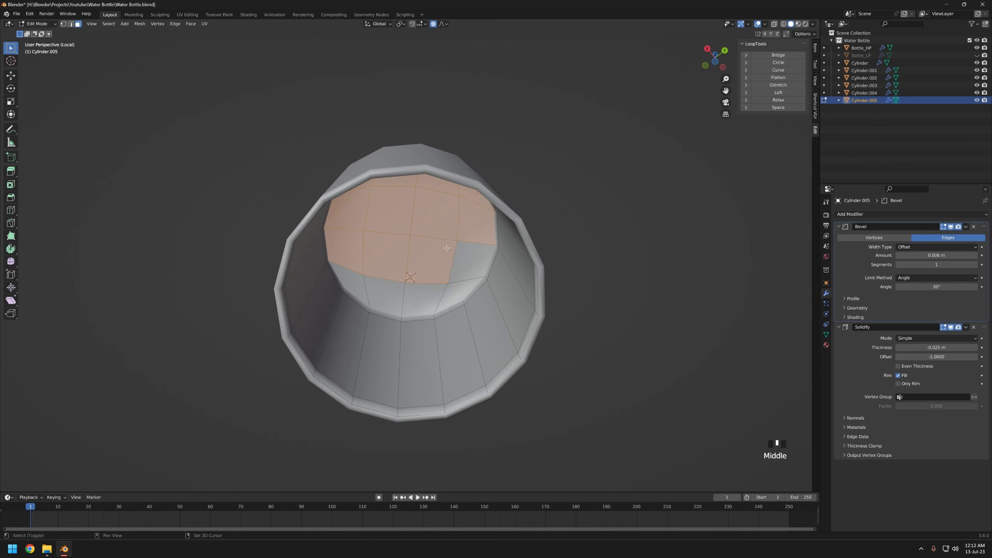
# - Try insetting the selected faces of the cap's top and undo the inset
pyautogui.press('i')
pyautogui.click(668, 280)
pyautogui.press('Tab')
pyautogui.moveTo(593, 268); pyautogui.dragTo(628, 236, button='middle')
pyautogui.hotkey('ctrl', 'z')
pyautogui.hotkey('ctrl', 'z')
# - Add the missing face to the selection and inset the cap's top faces by about 0.012 m
pyautogui.keyDown('shift'); pyautogui.click(383, 312); pyautogui.keyUp('shift')
pyautogui.press('i')
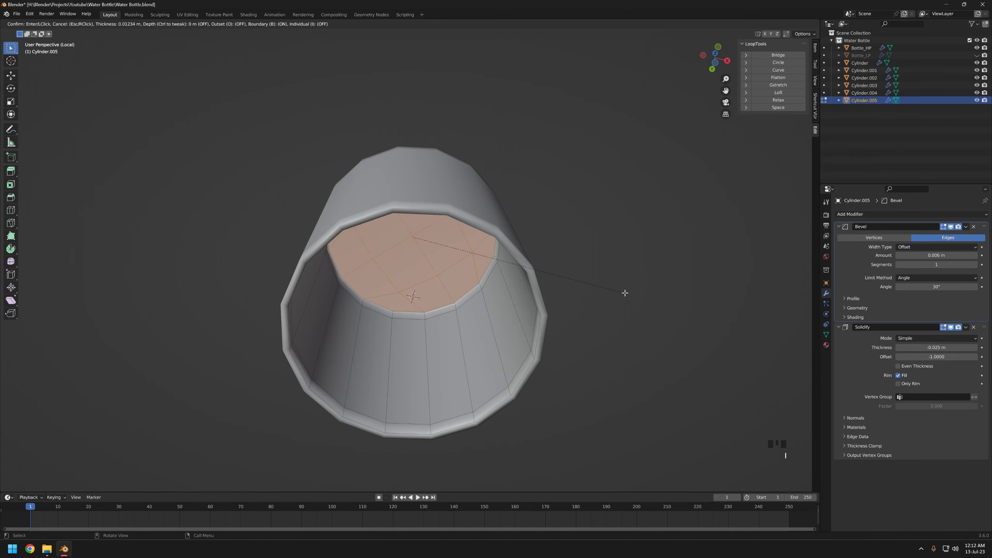
pyautogui.click(625, 293)
pyautogui.press('Tab')
pyautogui.moveTo(428, 220); pyautogui.dragTo(395, 268, button='middle')
# - Reapply smooth shading to the cap and leave local view
pyautogui.scroll(-4, 451, 291)
pyautogui.click(515, 295)
pyautogui.scroll(-2, 488, 285)
pyautogui.click(431, 271)
pyautogui.rightClick(432, 270)
pyautogui.click(432, 271)
pyautogui.click(569, 284)
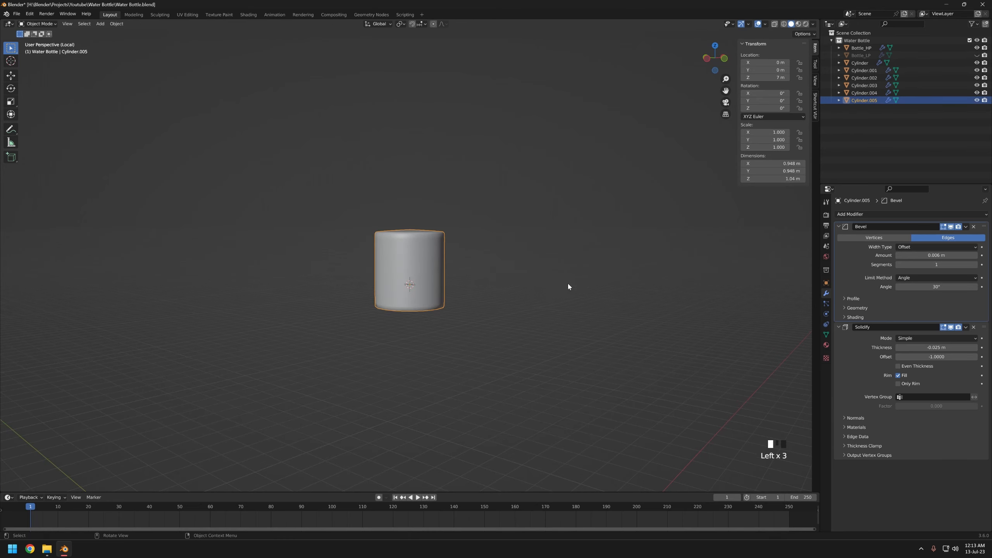
pyautogui.press('KP_Divide')
# - Rename the cap object as Bottle Cap and hide it in the viewport
pyautogui.click(466, 255)
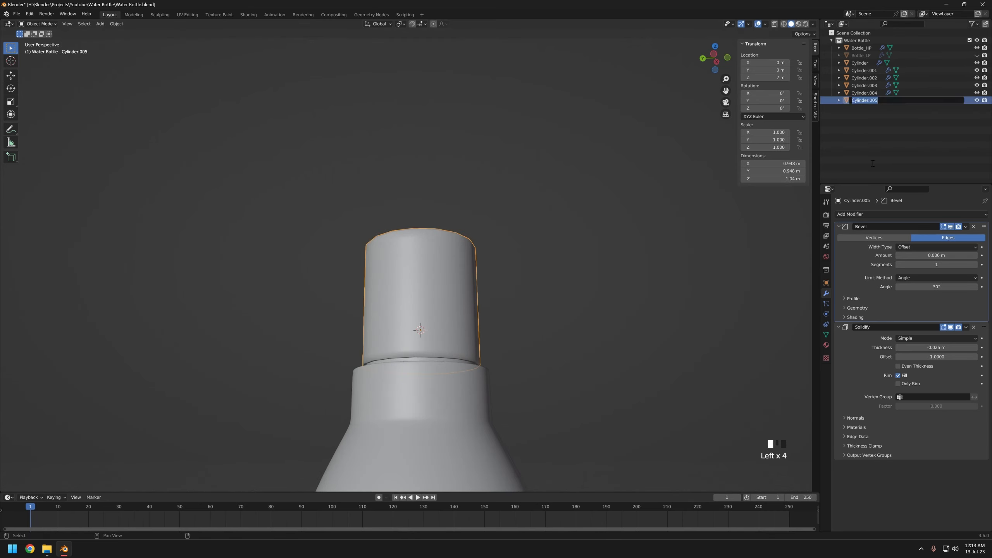
pyautogui.write('Bottle Cap')
pyautogui.press('Return')
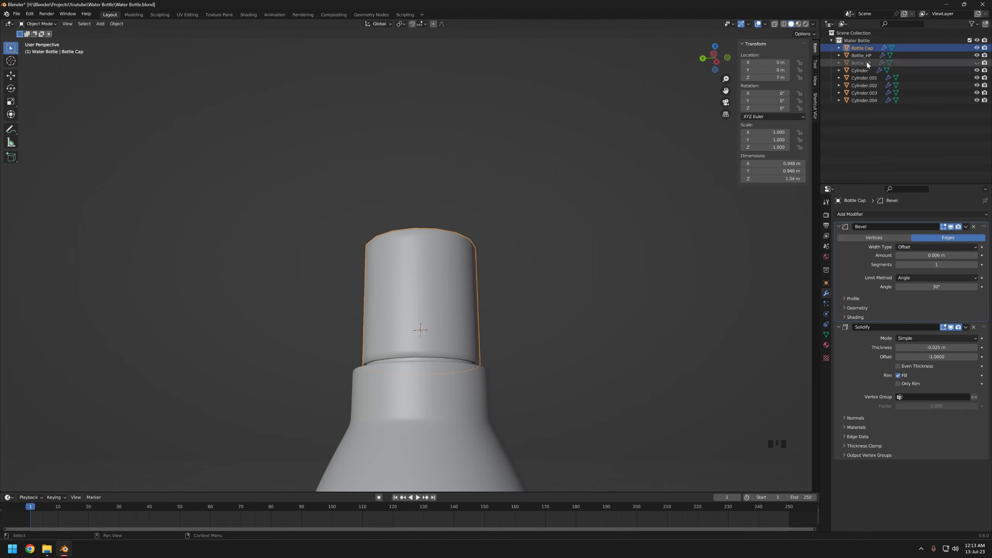
pyautogui.click(977, 47)
# - Select the high-poly bottle and return the 3D cursor to the world origin
pyautogui.click(465, 375)
pyautogui.scroll(-5, 523, 321)
pyautogui.scroll(2, 436, 332)
pyautogui.moveTo(440, 295); pyautogui.dragTo(449, 198, button='middle')
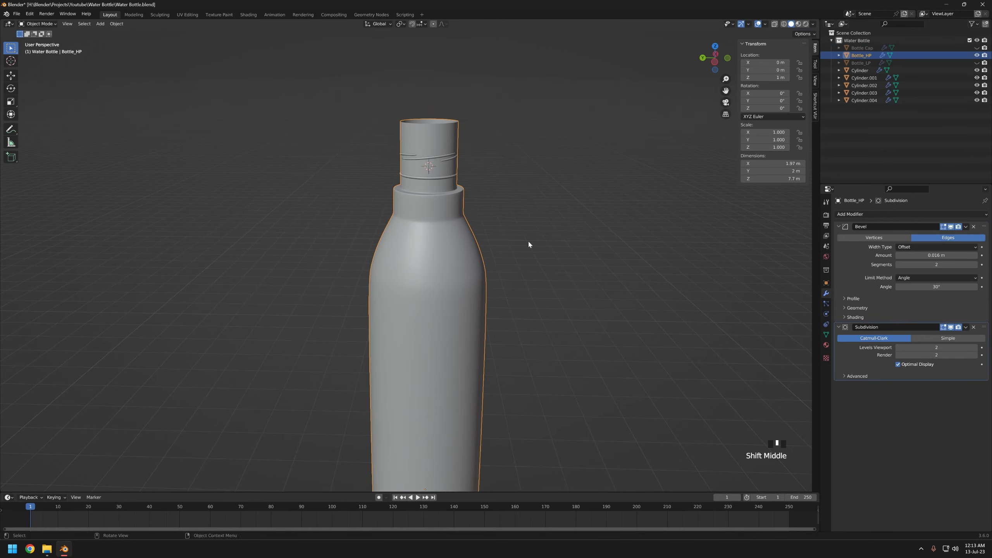
pyautogui.hotkey('shift', 's')
pyautogui.click(484, 252)
pyautogui.click(543, 306)
pyautogui.scroll(-3, 542, 306)
pyautogui.moveTo(448, 344)
pyautogui.mouseDown(button='middle')
pyautogui.moveTo(432, 340)
pyautogui.moveTo(429, 241)
pyautogui.moveTo(444, 333)
pyautogui.mouseUp(button='middle')
pyautogui.click(450, 299)
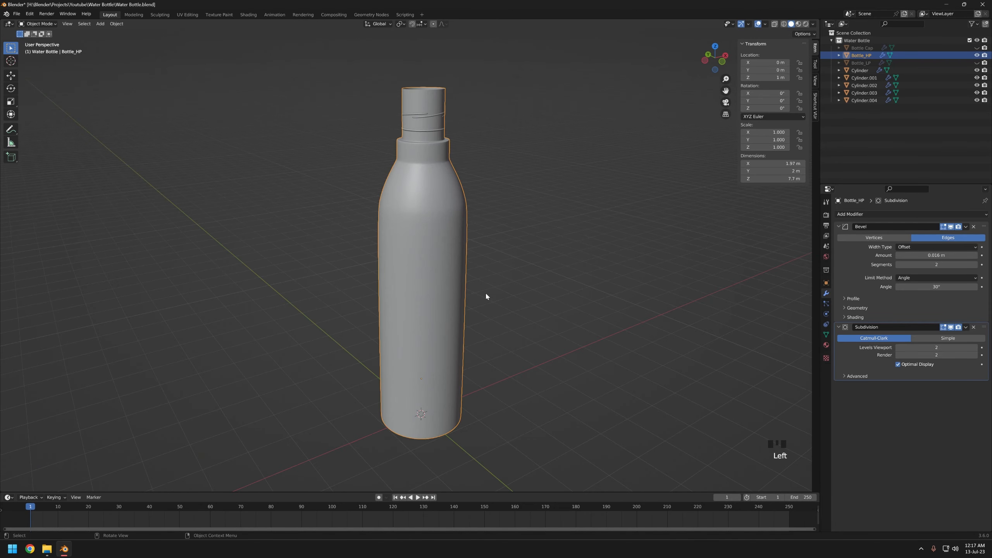
pyautogui.moveTo(485, 291); pyautogui.dragTo(494, 283, button='middle')
pyautogui.press('Tab')
pyautogui.press('Tab')
pyautogui.keyDown('shift'); pyautogui.moveTo(496, 286); pyautogui.dragTo(502, 303, button='middle'); pyautogui.keyUp('shift')
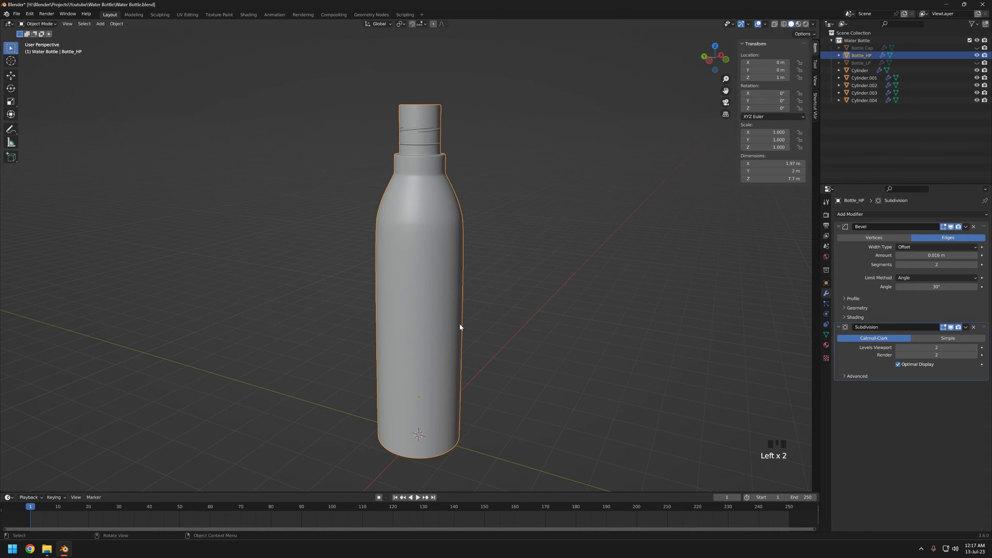
pyautogui.press('Tab')
pyautogui.moveTo(458, 323)
pyautogui.mouseDown(button='middle')
pyautogui.moveTo(361, 319)
pyautogui.moveTo(461, 307)
pyautogui.mouseUp(button='middle')
pyautogui.press('Tab')
pyautogui.click(445, 145)
pyautogui.click(438, 130)
pyautogui.click(440, 131)
pyautogui.click(486, 222)
# - Cut two horizontal edge loops into the bottle's straight body and scale them apart along Z by about 2.4
pyautogui.click(446, 303)
pyautogui.press('Tab')
pyautogui.press('1')
pyautogui.press('KP_1')
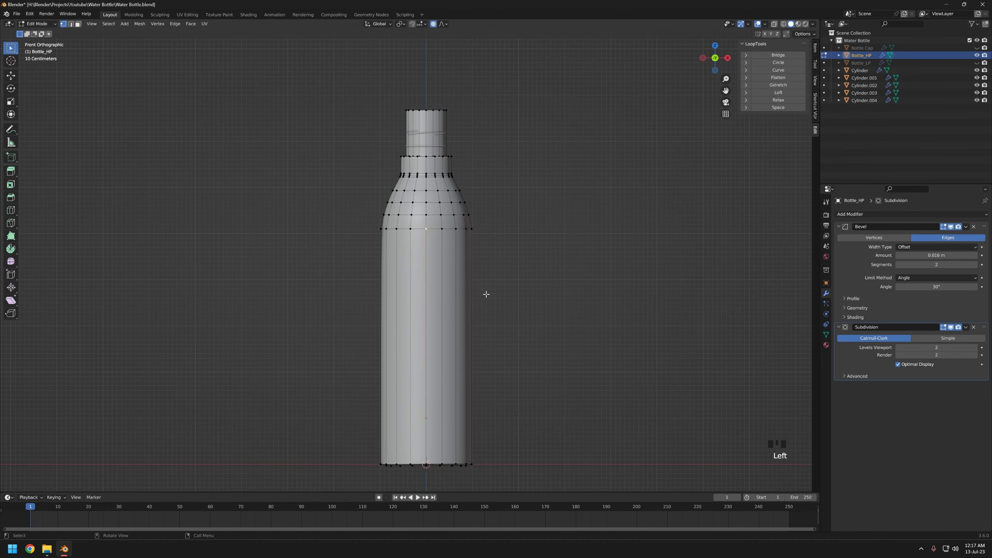
pyautogui.click(424, 300)
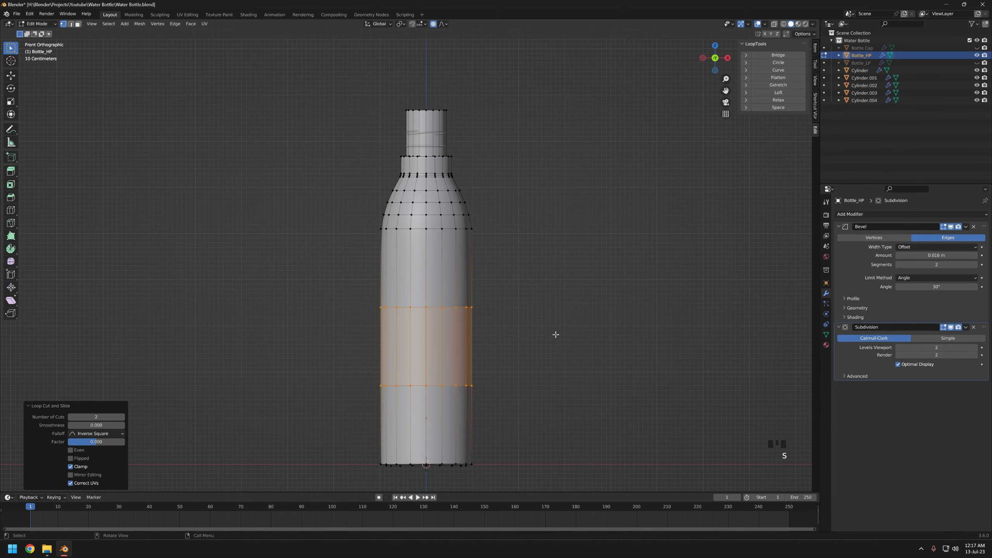
pyautogui.press('s')
pyautogui.press('z')
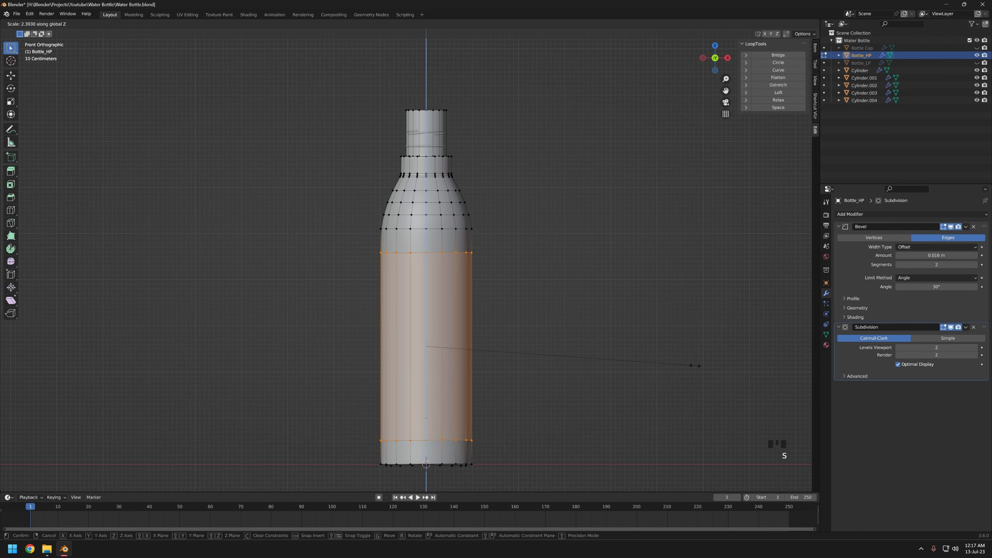
pyautogui.click(695, 367)
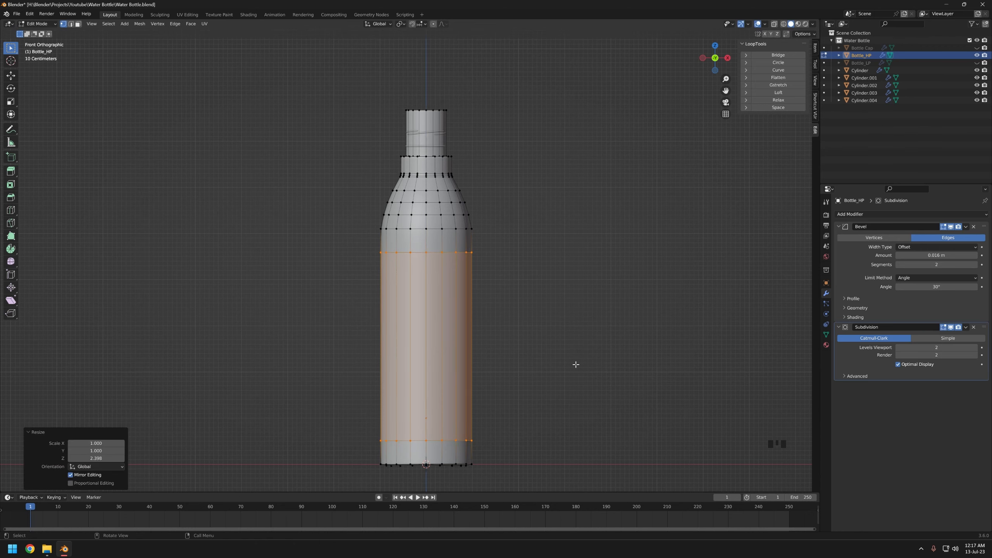
# - Select alternate vertices on the body's two new edge loops and scale them along Z by about 1.09 into pointed panel ends
pyautogui.moveTo(568, 362); pyautogui.dragTo(491, 360, button='middle')
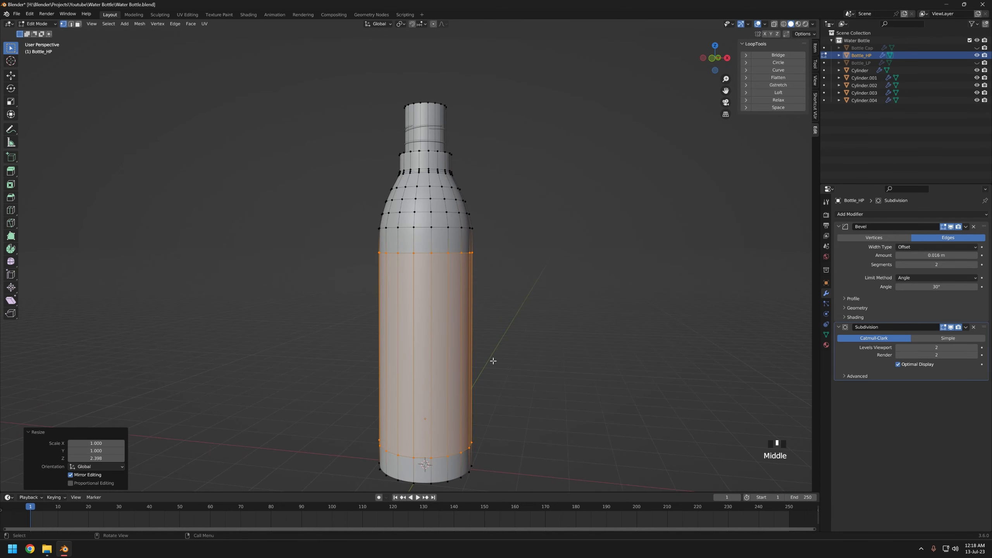
pyautogui.press('KP_1')
pyautogui.click(431, 258)
pyautogui.moveTo(432, 258); pyautogui.dragTo(421, 297, button='middle')
pyautogui.moveTo(415, 450); pyautogui.dragTo(382, 353, button='middle')
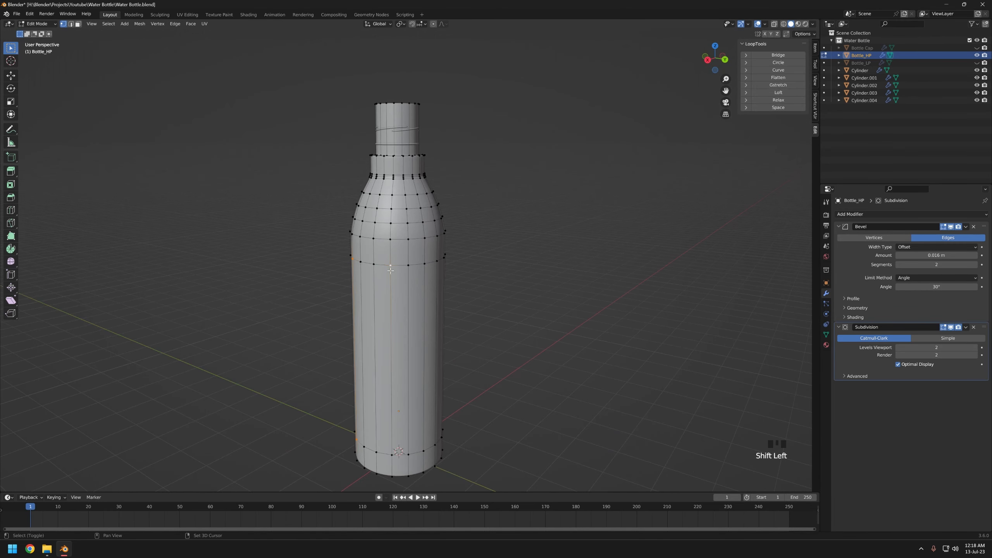
pyautogui.moveTo(450, 401); pyautogui.dragTo(396, 265, button='middle')
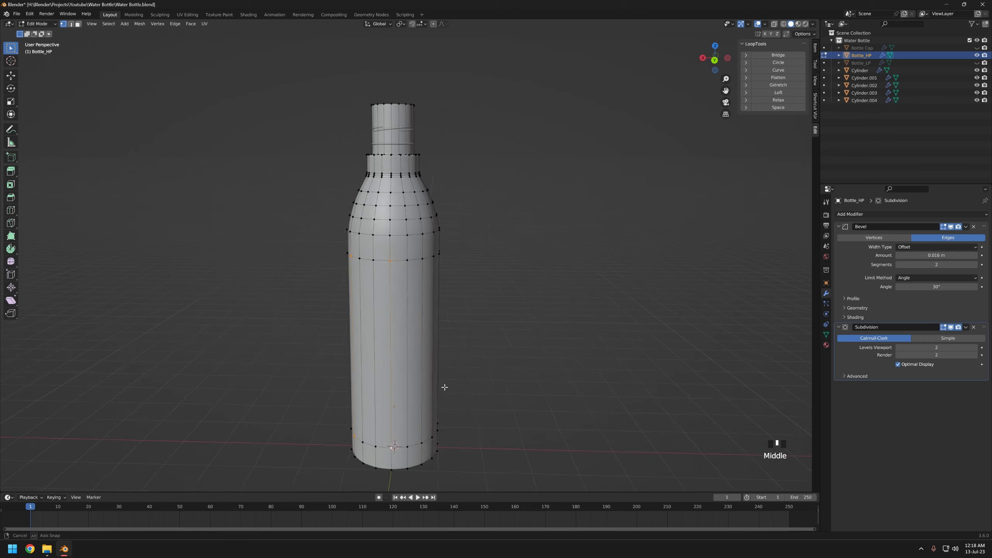
pyautogui.moveTo(443, 388); pyautogui.dragTo(407, 257, button='middle')
pyautogui.moveTo(466, 405); pyautogui.dragTo(419, 283, button='middle')
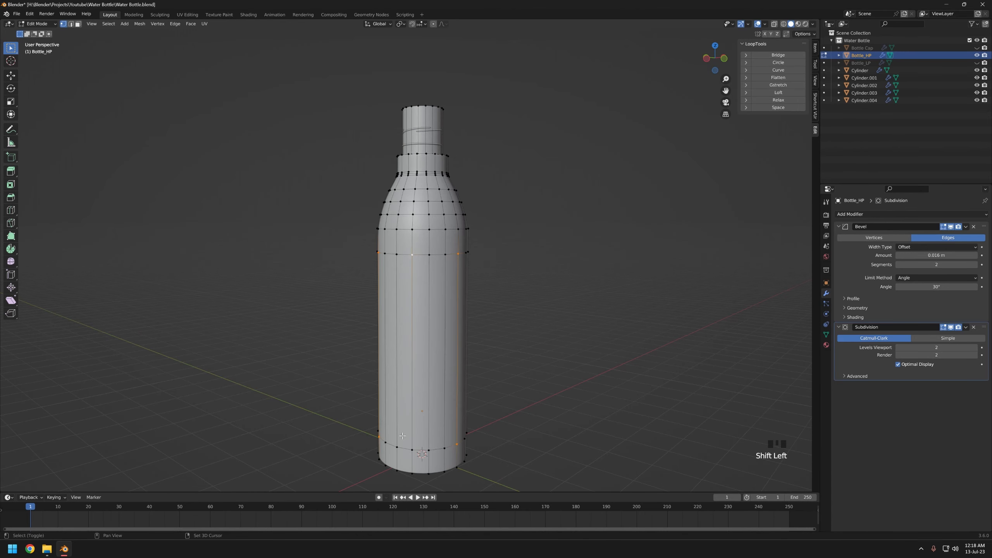
pyautogui.moveTo(472, 392); pyautogui.dragTo(547, 382, button='middle')
pyautogui.press('s')
pyautogui.press('z')
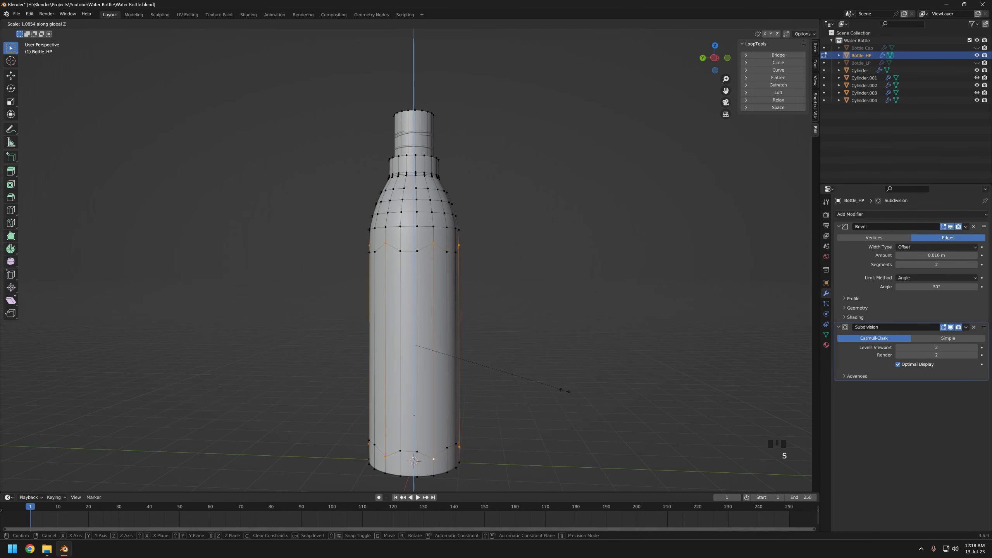
pyautogui.click(571, 396)
# - Select the pointed panel faces around the bottle's body and inset them by about 0.045 m
pyautogui.moveTo(436, 387); pyautogui.dragTo(566, 391, button='middle')
pyautogui.press('3')
pyautogui.click(408, 336)
pyautogui.moveTo(408, 336); pyautogui.dragTo(491, 315, button='middle')
pyautogui.keyDown('shift'); pyautogui.click(433, 340); pyautogui.keyUp('shift')
pyautogui.keyDown('shift'); pyautogui.click(431, 333); pyautogui.keyUp('shift')
pyautogui.keyDown('shift'); pyautogui.click(443, 326); pyautogui.keyUp('shift')
pyautogui.moveTo(423, 299); pyautogui.dragTo(403, 290, button='middle')
pyautogui.keyDown('shift'); pyautogui.click(427, 361); pyautogui.keyUp('shift')
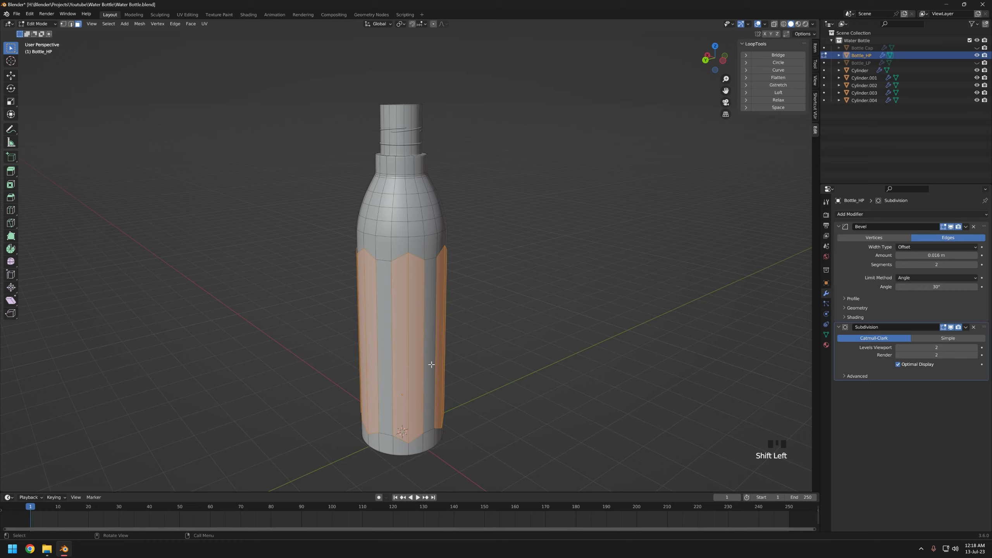
pyautogui.moveTo(427, 361)
pyautogui.mouseDown(button='middle')
pyautogui.moveTo(481, 348)
pyautogui.moveTo(439, 347)
pyautogui.mouseUp(button='middle')
pyautogui.scroll(3, 439, 347)
pyautogui.press('i')
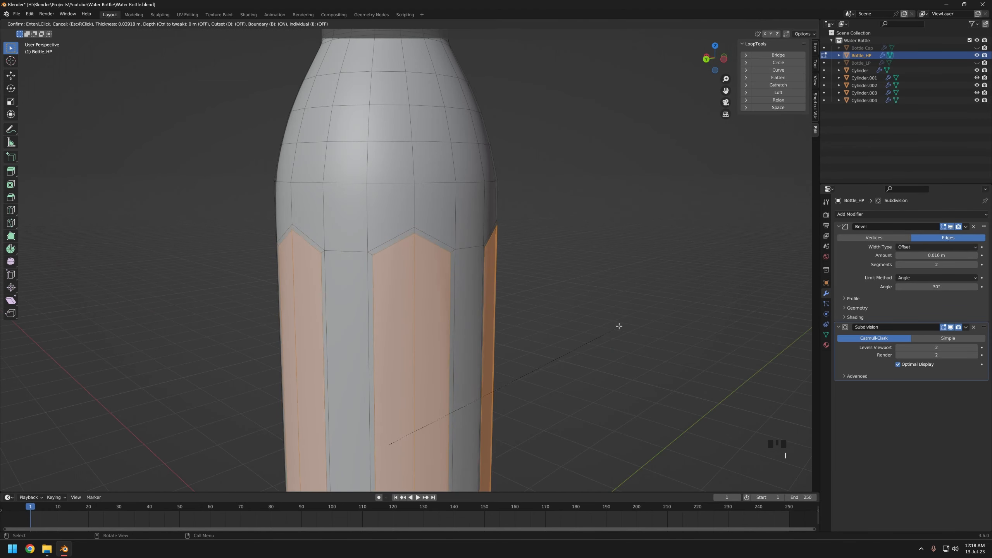
pyautogui.click(628, 324)
# - Flatten the inset panel faces with LoopTools Flatten, using the Best fit plane at 100% influence
pyautogui.scroll(-4, 628, 324)
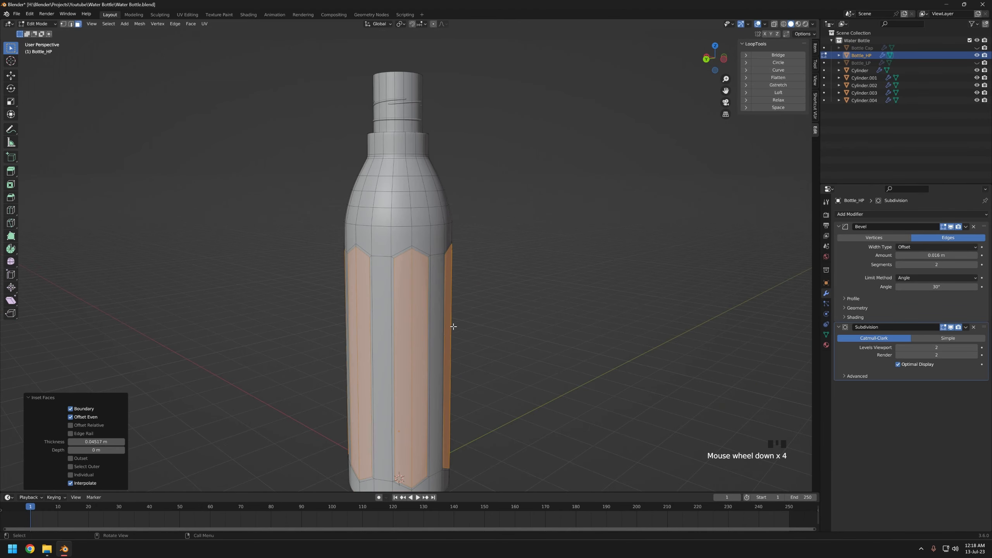
pyautogui.moveTo(628, 324); pyautogui.dragTo(647, 243, button='middle')
pyautogui.scroll(-3, 473, 332)
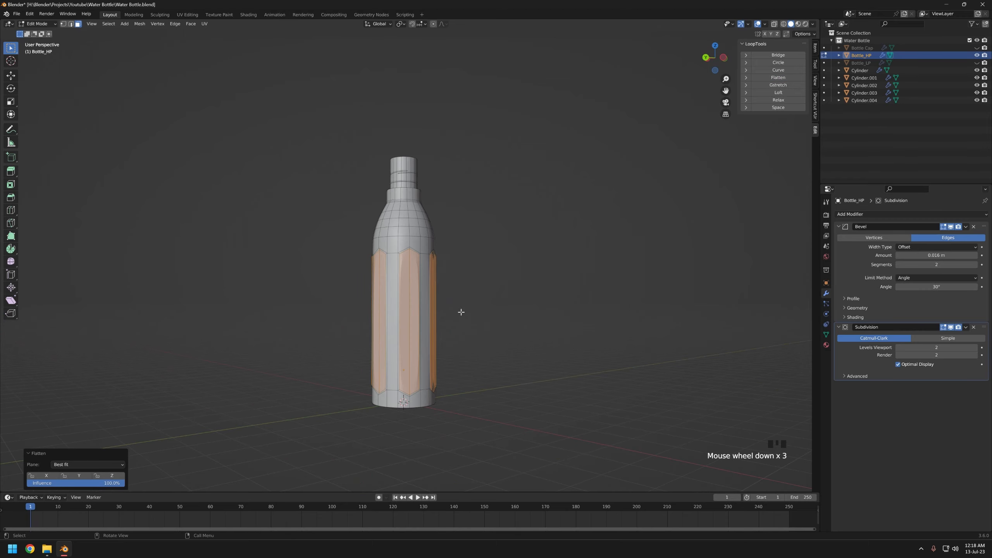
pyautogui.press('Tab')
pyautogui.moveTo(473, 332); pyautogui.dragTo(428, 323, button='middle')
# - Cut two horizontal edge loops through the body panels and scale them apart along Z by about 2.47
pyautogui.press('Tab')
pyautogui.hotkey('ctrl', 'r')
pyautogui.scroll(1, 426, 315)
pyautogui.click(425, 314)
pyautogui.rightClick(425, 314)
pyautogui.press('s')
pyautogui.press('z')
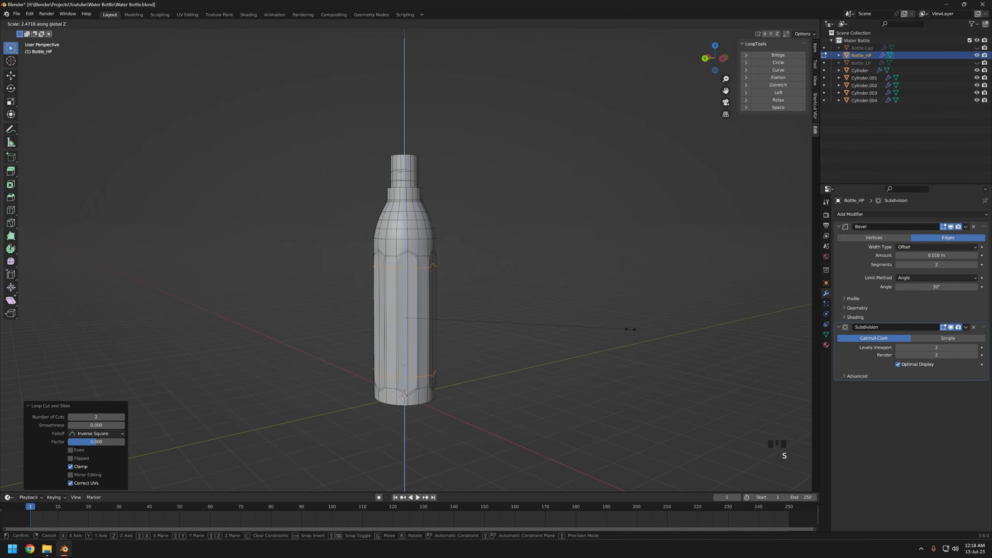
pyautogui.click(635, 329)
pyautogui.press('Tab')
pyautogui.scroll(3, 458, 295)
pyautogui.moveTo(420, 288); pyautogui.dragTo(452, 274, button='middle')
# - Select the upper tip vertices of the panels and scale them outward by about 1.036
pyautogui.press('Tab')
pyautogui.click(515, 274)
pyautogui.scroll(3, 508, 314)
pyautogui.press('s')
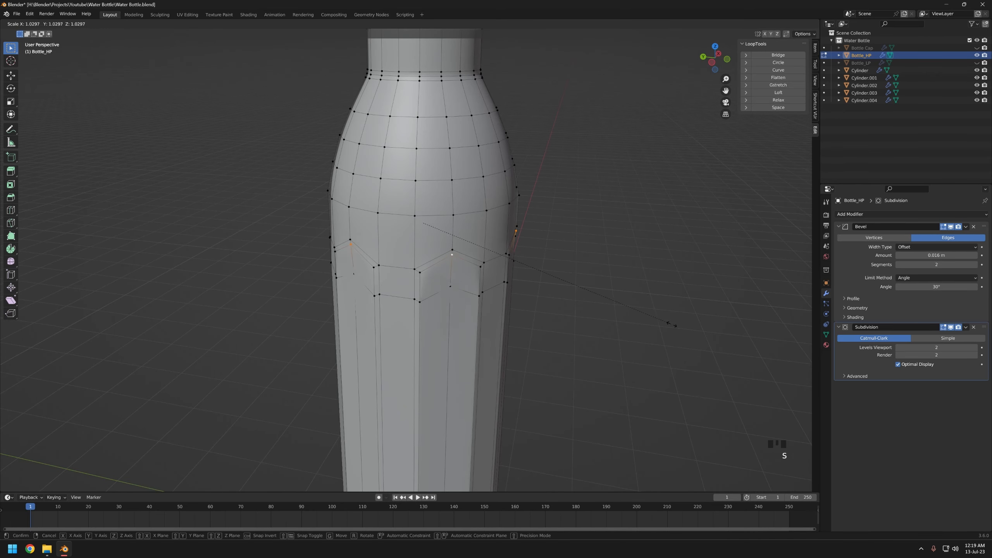
pyautogui.click(684, 331)
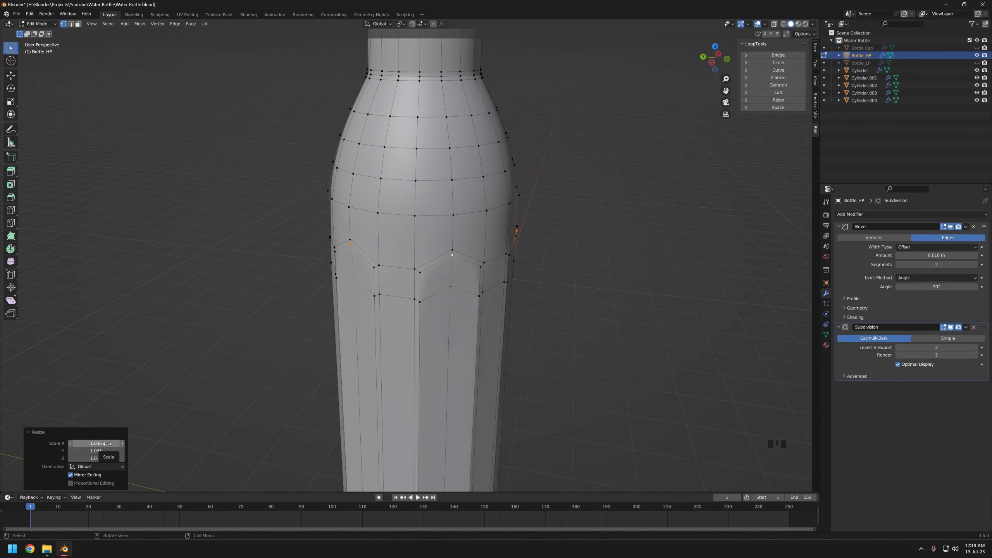
pyautogui.scroll(-2, 478, 364)
pyautogui.keyDown('shift'); pyautogui.moveTo(516, 381); pyautogui.dragTo(508, 317, button='middle'); pyautogui.keyUp('shift')
pyautogui.press('Tab')
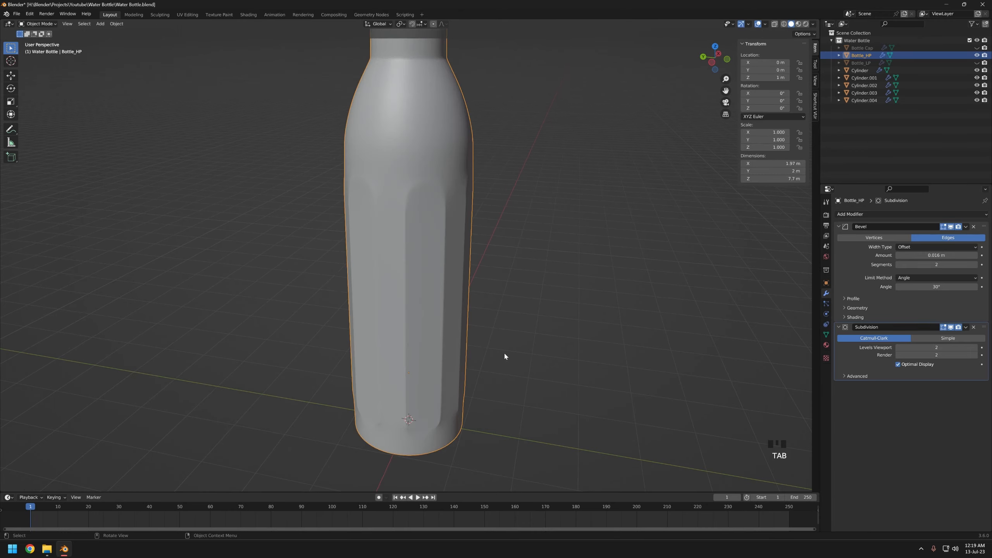
pyautogui.moveTo(504, 352); pyautogui.dragTo(439, 377, button='middle')
# - Select the lower tip vertices of the panels and scale them by 1.03619
pyautogui.press('Tab')
pyautogui.scroll(2, 428, 409)
pyautogui.scroll(-1, 428, 409)
pyautogui.moveTo(387, 399); pyautogui.dragTo(504, 381, button='middle')
pyautogui.keyDown('shift'); pyautogui.click(482, 381); pyautogui.keyUp('shift')
pyautogui.keyDown('shift'); pyautogui.click(464, 376); pyautogui.keyUp('shift')
pyautogui.keyDown('shift'); pyautogui.click(456, 365); pyautogui.keyUp('shift')
pyautogui.press('s')
pyautogui.click(493, 403)
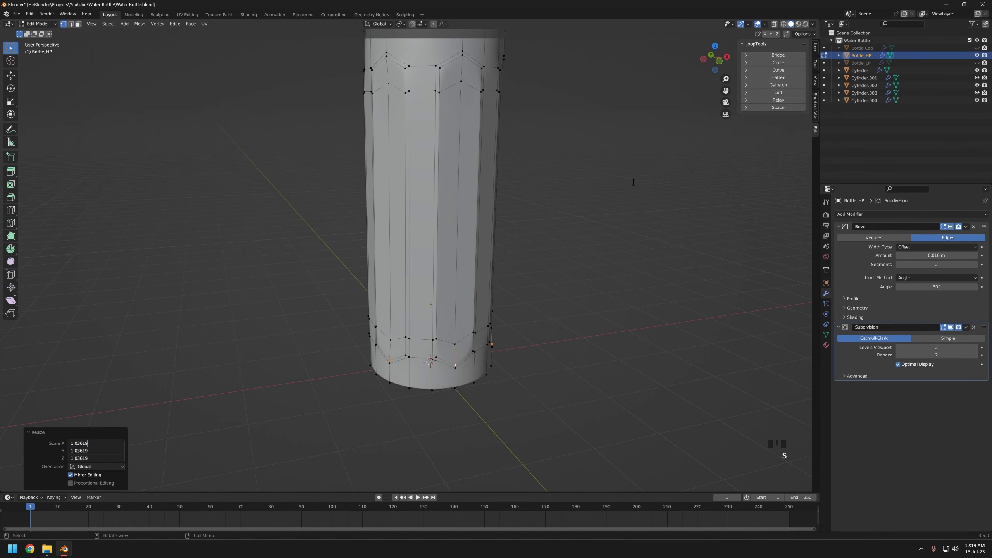
pyautogui.press('Tab')
pyautogui.moveTo(550, 316); pyautogui.dragTo(476, 286, button='middle')
# - Apply the Bevel modifier on Bottle_HP in Object Mode
pyautogui.scroll(-3, 476, 286)
pyautogui.click(503, 306)
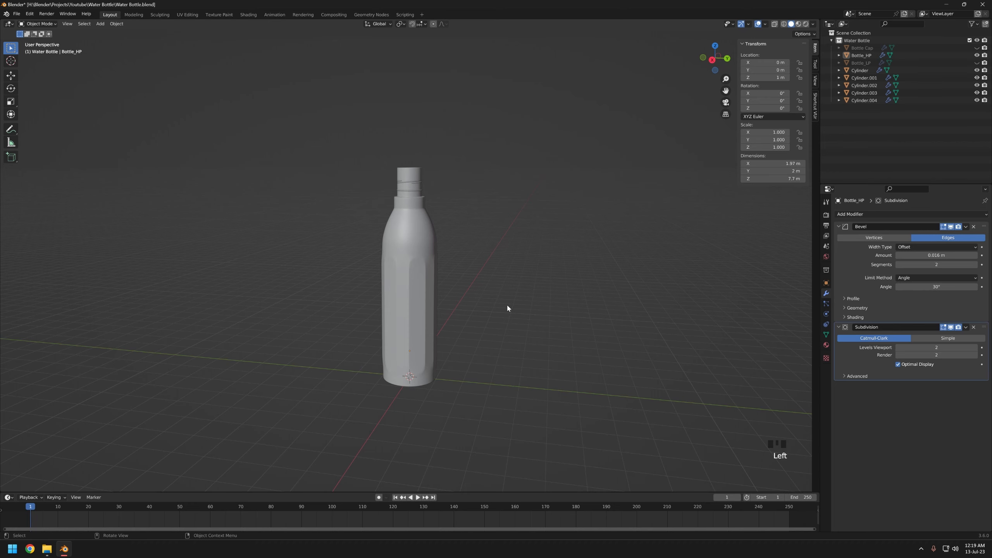
pyautogui.scroll(5, 417, 194)
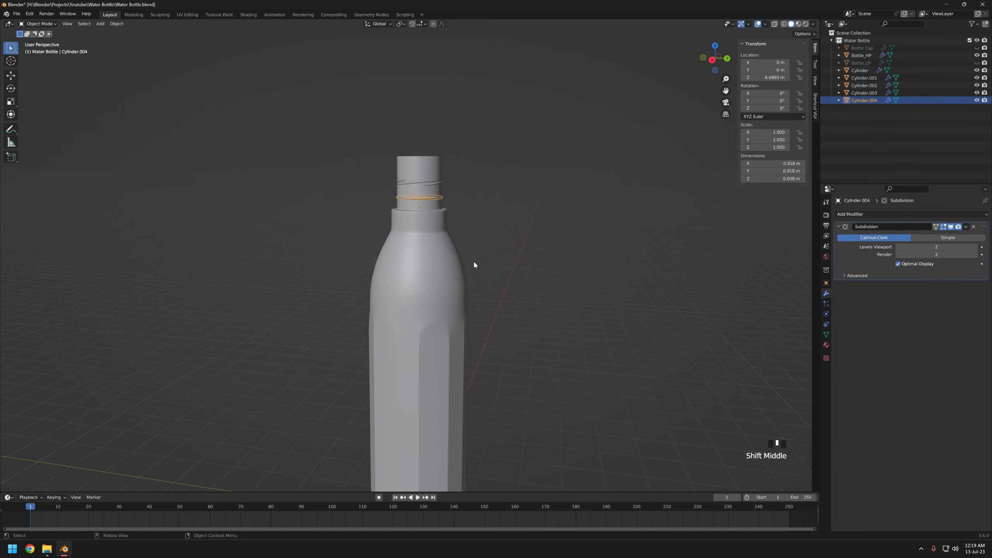
pyautogui.click(436, 304)
pyautogui.hotkey('ctrl', 'a')
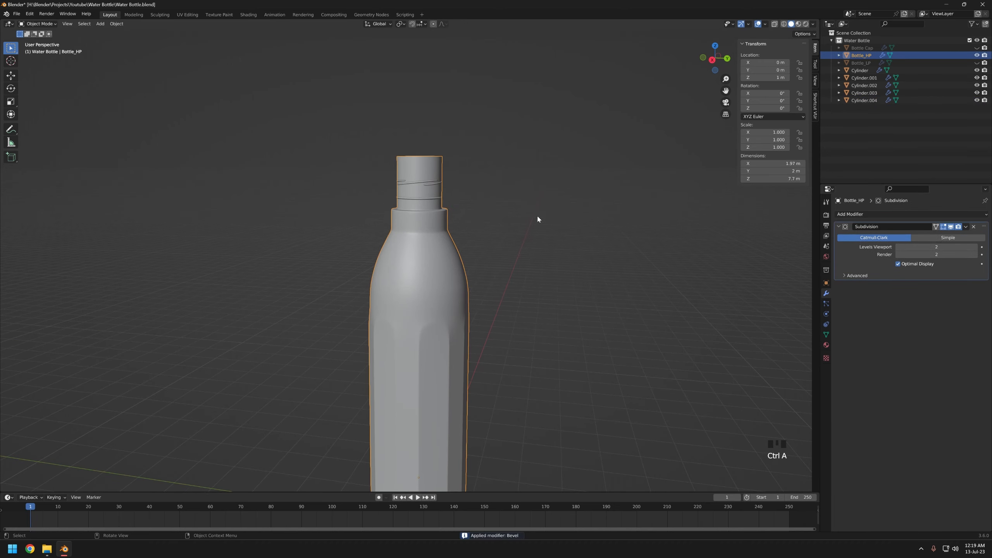
# - Select Bottle_HP together with all the thread and neck ring cylinders and join them into a single object
pyautogui.click(422, 182)
pyautogui.click(422, 182)
pyautogui.click(422, 181)
pyautogui.moveTo(352, 137); pyautogui.dragTo(549, 352)
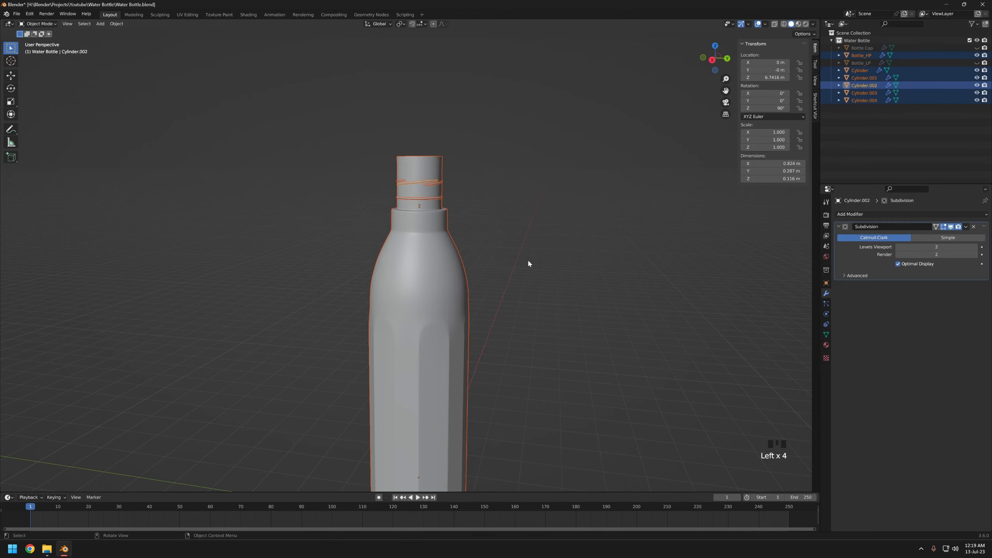
pyautogui.hotkey('ctrl', 'j')
pyautogui.scroll(-3, 466, 278)
pyautogui.moveTo(466, 278); pyautogui.dragTo(443, 251, button='middle')
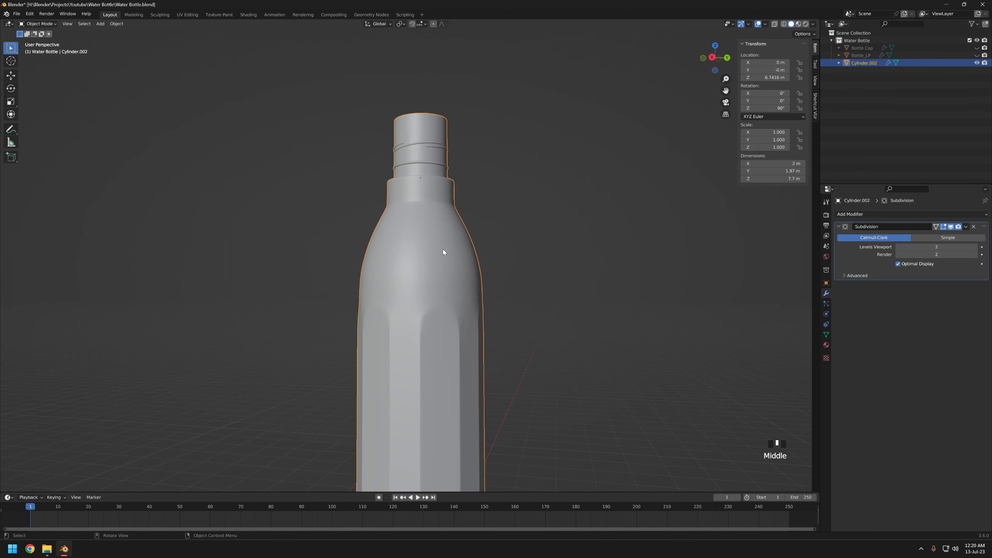
pyautogui.scroll(-4, 446, 254)
pyautogui.click(507, 321)
pyautogui.keyDown('shift'); pyautogui.moveTo(458, 359); pyautogui.dragTo(435, 305, button='middle'); pyautogui.keyUp('shift')
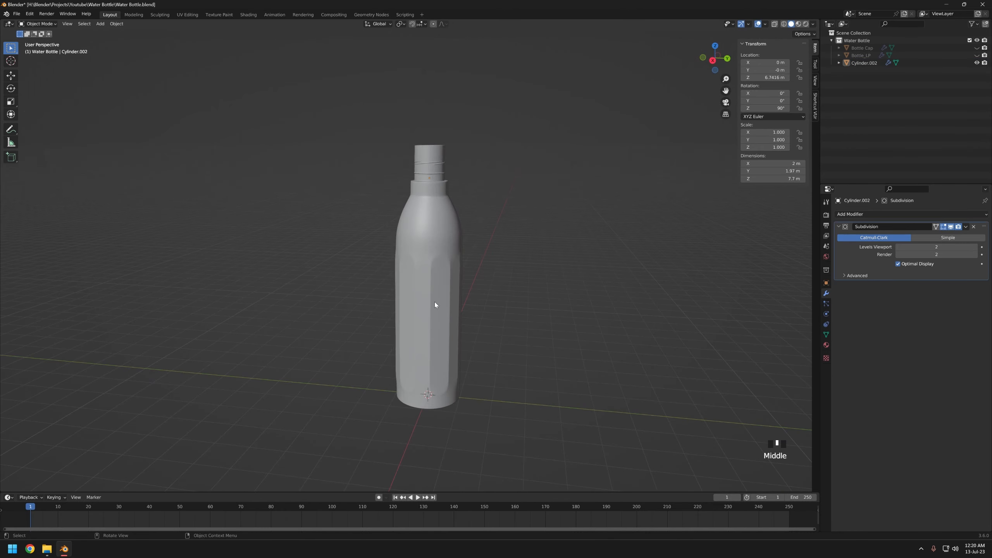
# - Rename the joined high-poly object as Bottle_HP
pyautogui.click(879, 62)
pyautogui.doubleClick(879, 62)
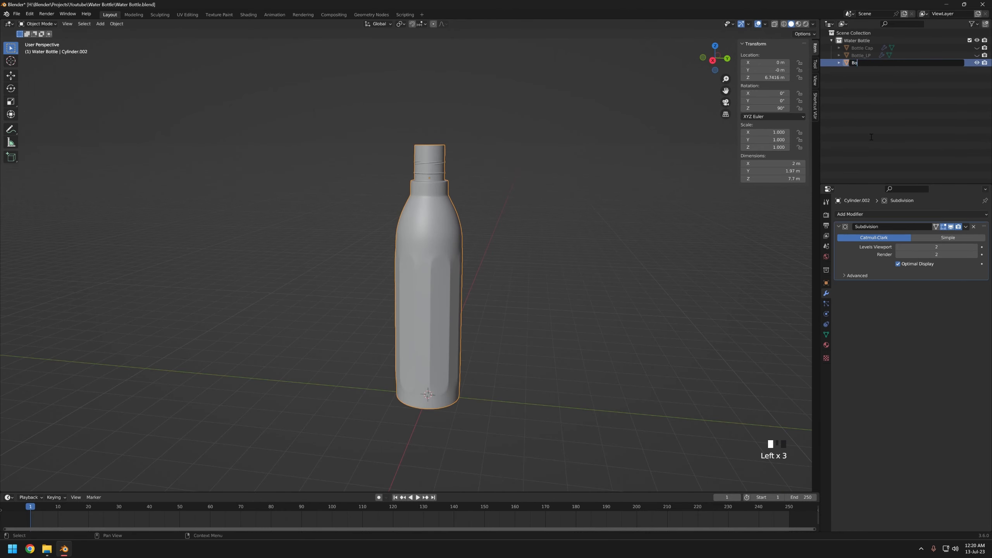
pyautogui.write('Bottle_HP')
pyautogui.press('Return')
# - Select Bottle_LP in the UV Editing workspace and hide Bottle_HP to isolate the low-poly bottle
pyautogui.click(895, 63)
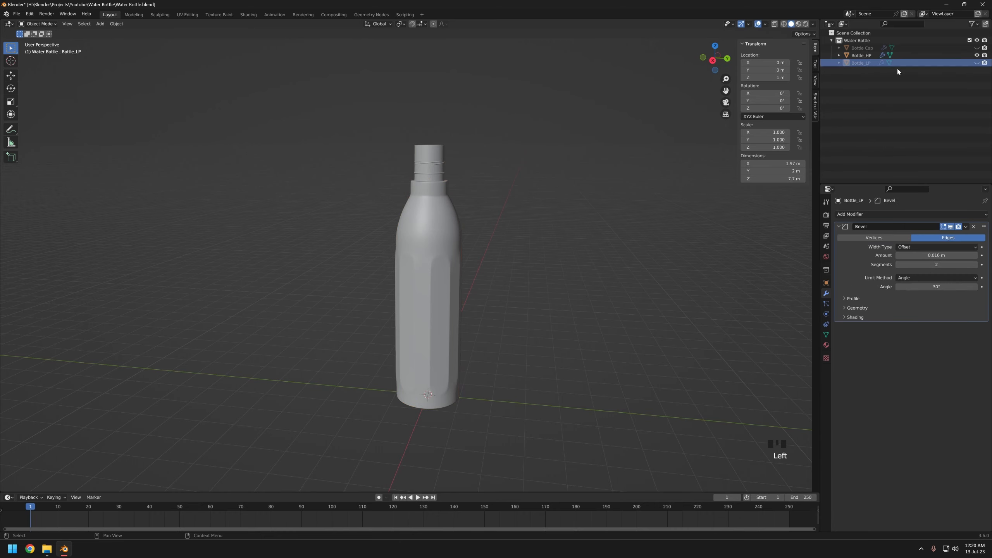
pyautogui.keyDown('ctrl'); pyautogui.click(862, 55); pyautogui.keyUp('ctrl')
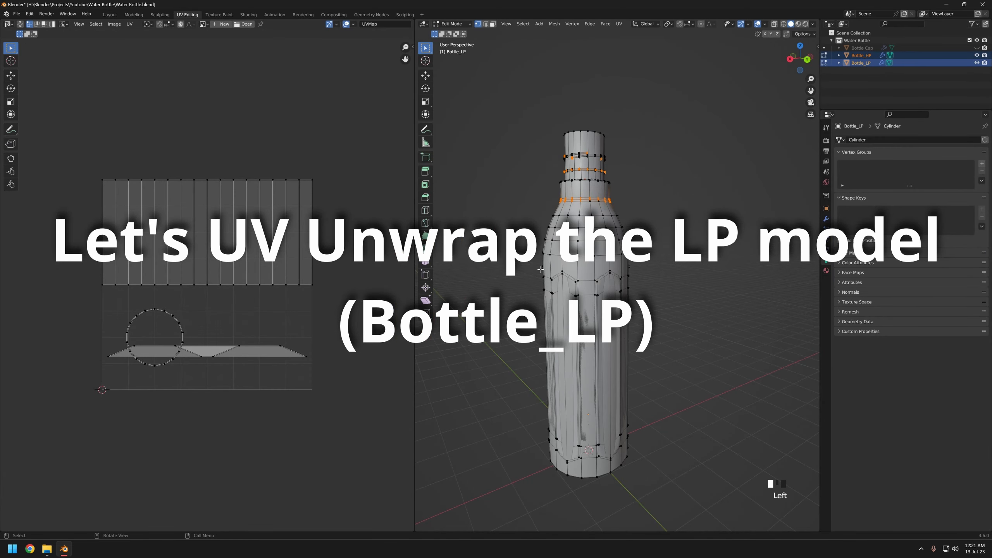
pyautogui.press('Tab')
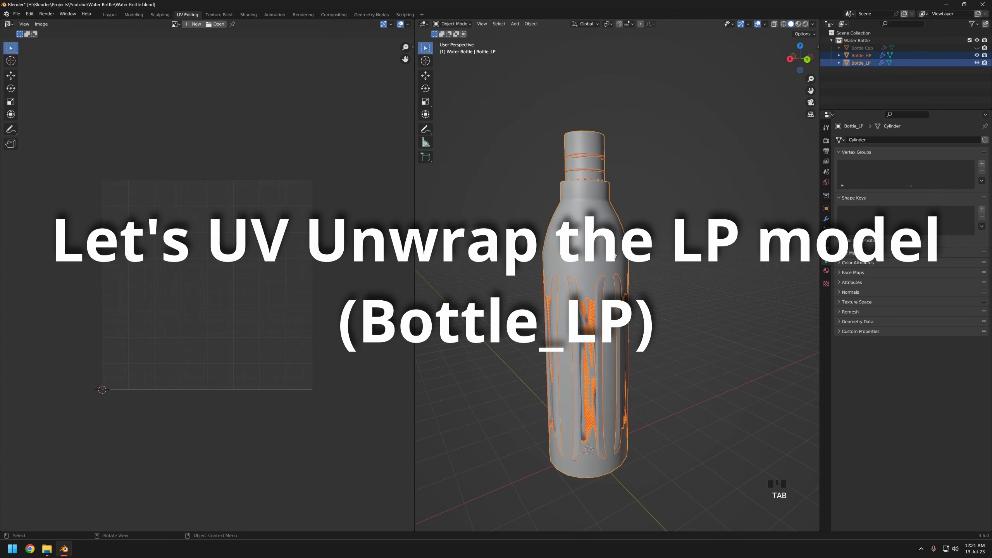
pyautogui.click(873, 63)
pyautogui.click(977, 56)
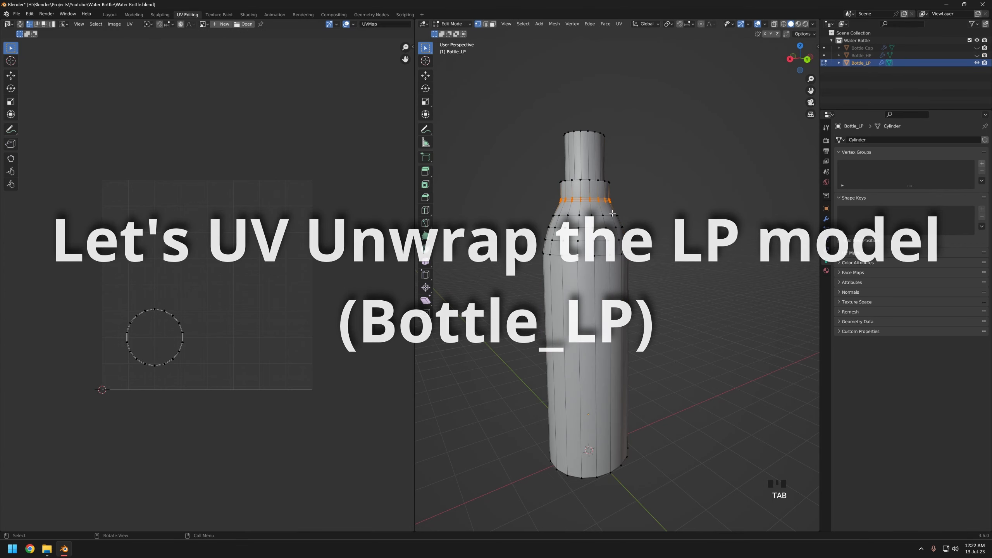
# - Mark seams along one vertical edge line at the back of Bottle_LP and around its outer bottom rim
pyautogui.press('Tab')
pyautogui.press('Tab')
pyautogui.press('KP_1')
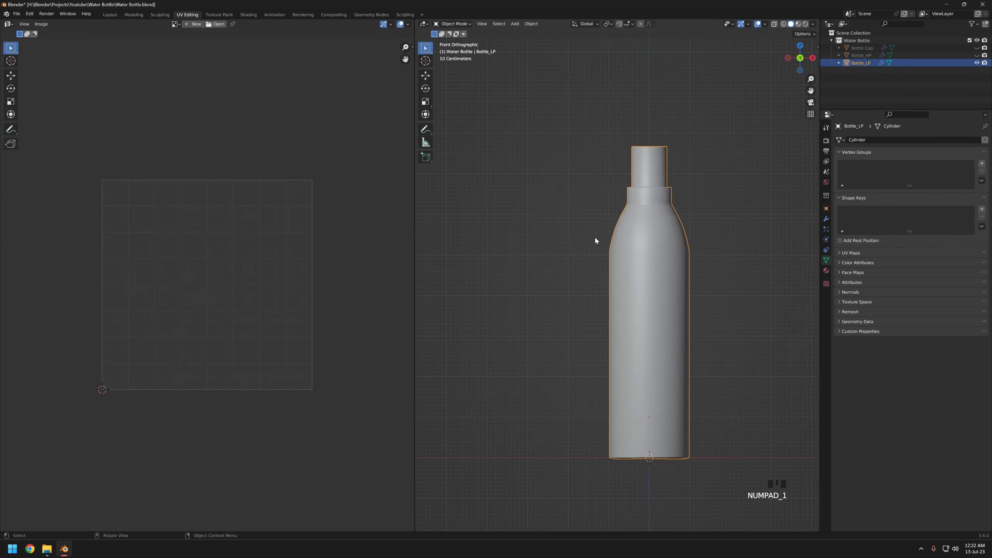
pyautogui.press('ctrl+KP_1')
pyautogui.press('Tab')
pyautogui.keyDown('alt'); pyautogui.middleClick(647, 290); pyautogui.keyUp('alt')
pyautogui.keyDown('alt'); pyautogui.middleClick(648, 291); pyautogui.keyUp('alt')
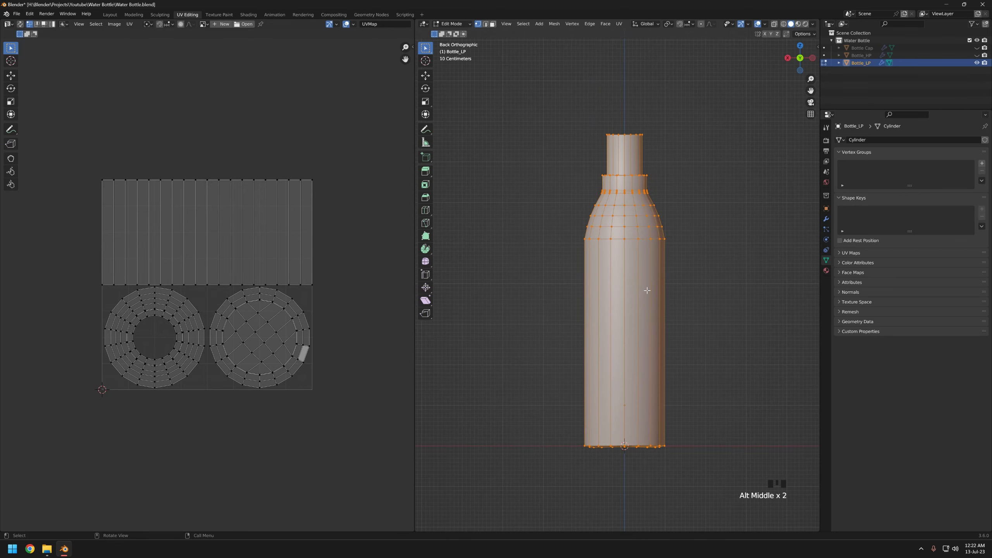
pyautogui.keyDown('alt'); pyautogui.click(625, 274); pyautogui.keyUp('alt')
pyautogui.moveTo(626, 275); pyautogui.dragTo(661, 227, button='middle')
pyautogui.scroll(2, 658, 316)
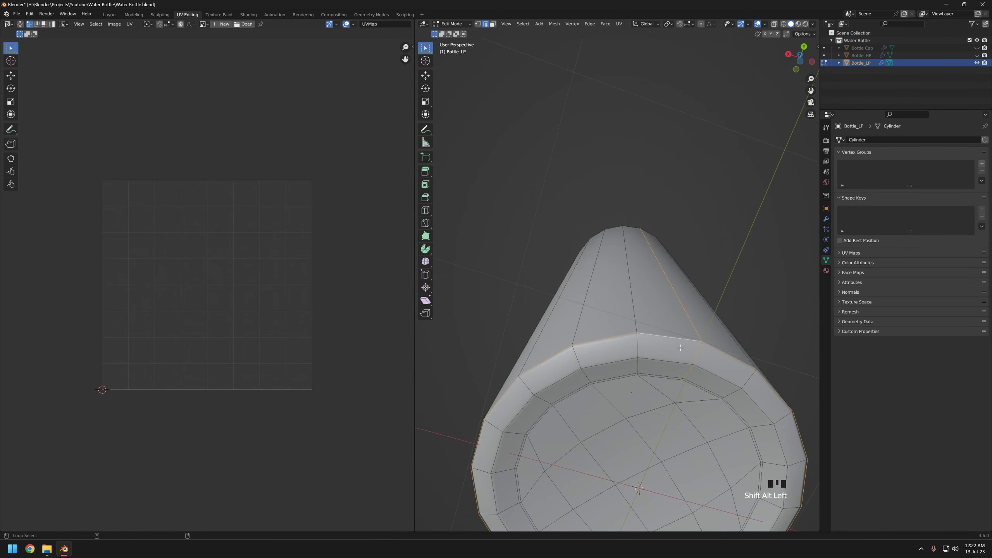
pyautogui.click(660, 357)
pyautogui.scroll(-4, 658, 300)
pyautogui.moveTo(658, 300); pyautogui.dragTo(635, 377, button='middle')
pyautogui.rightClick(635, 377)
pyautogui.click(609, 447)
# - Unwrap the whole Bottle_LP mesh and pack its UV islands with the Exact Shape (Concave) method, returning to solid-shaded Object Mode
pyautogui.press('a')
pyautogui.press('u')
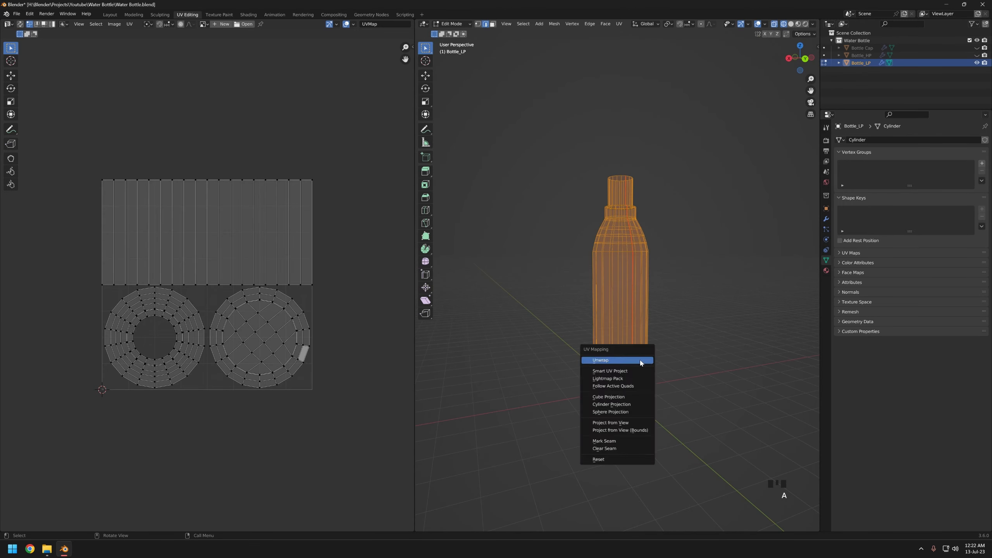
pyautogui.click(644, 356)
pyautogui.click(133, 24)
pyautogui.click(164, 156)
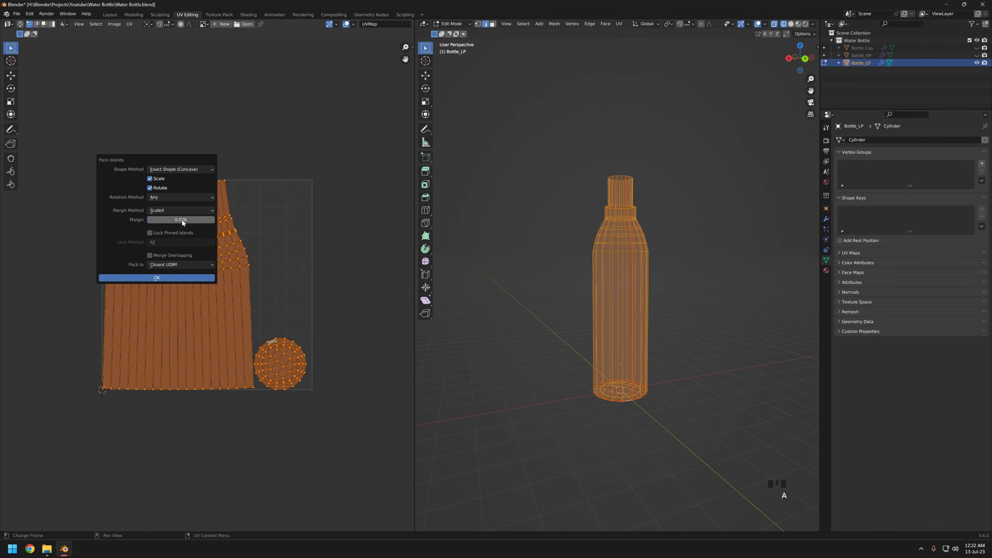
pyautogui.click(157, 278)
pyautogui.press('Tab')
pyautogui.press('z')
pyautogui.click(742, 300)
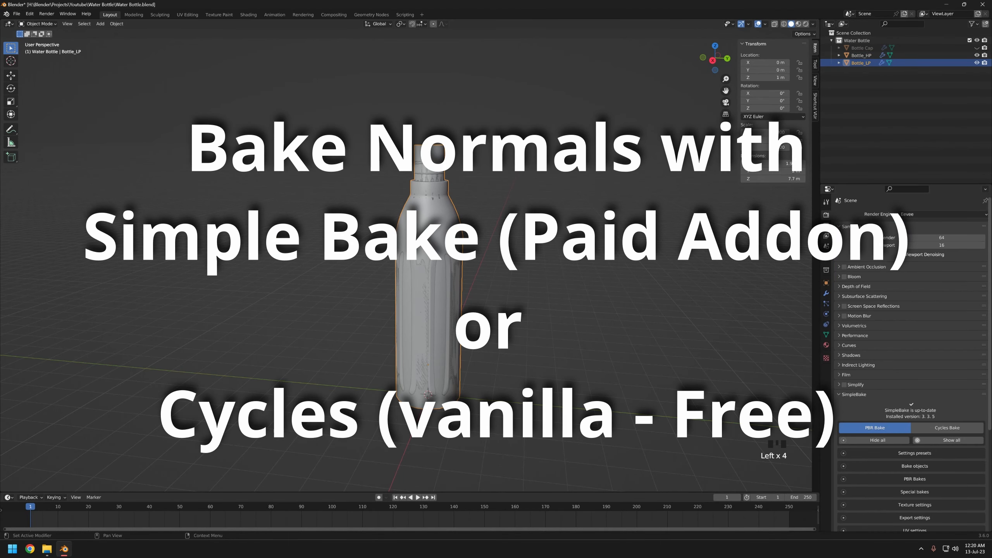
# - Add Bottle_LP and Bottle_HP to SimpleBake's list of bake objects
pyautogui.scroll(-5, 857, 372)
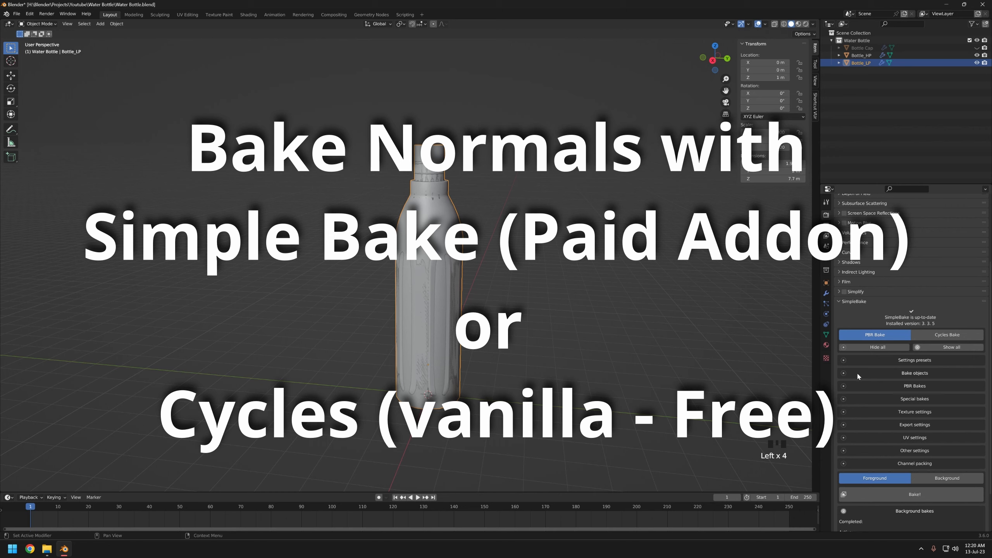
pyautogui.click(844, 373)
pyautogui.moveTo(502, 259); pyautogui.dragTo(344, 313)
pyautogui.click(867, 432)
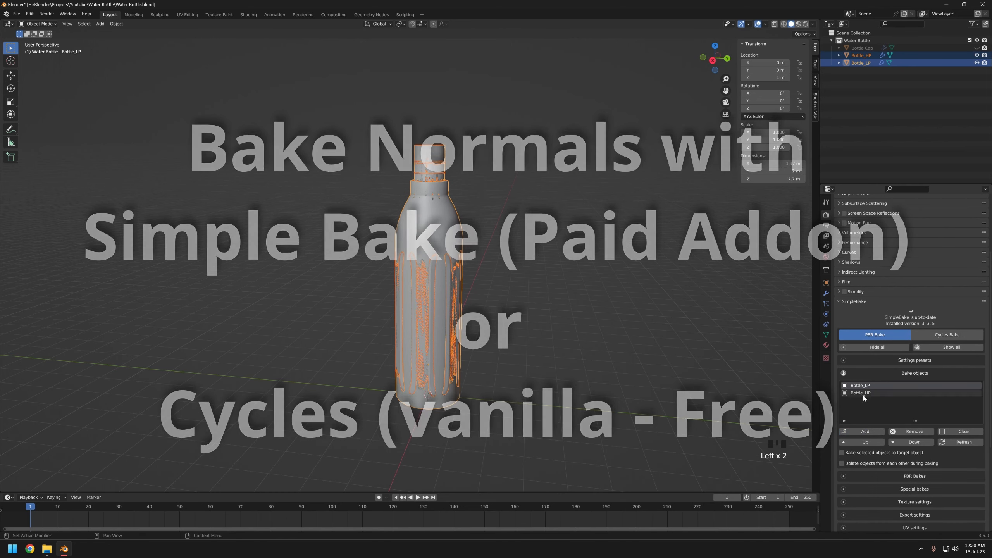
# - Enable baking selected objects to a target object, with the low-poly bottle as target
pyautogui.click(842, 453)
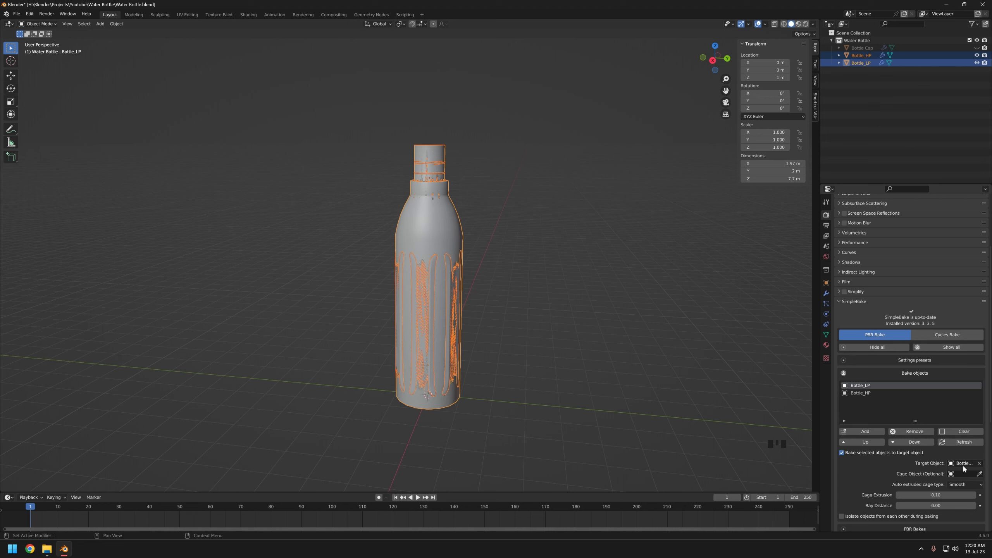
pyautogui.click(964, 465)
pyautogui.click(918, 400)
# - Choose Normal as the only PBR map to bake
pyautogui.scroll(-10, 885, 473)
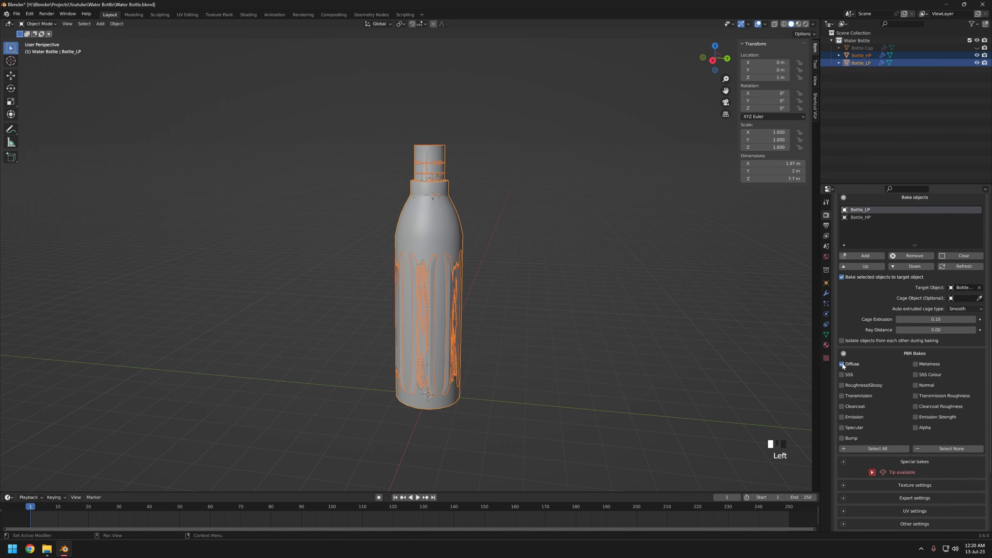
pyautogui.click(915, 385)
pyautogui.scroll(-8, 879, 383)
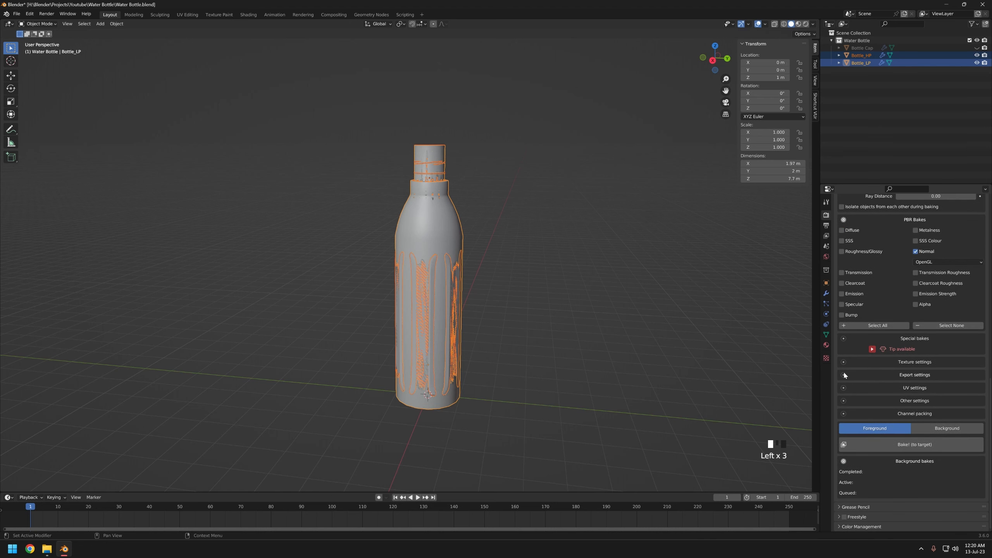
pyautogui.click(844, 362)
pyautogui.click(844, 362)
# - Enable exporting the bakes and set the export path to the H:\Blender\Projects\Youtube\Water Bottle folder
pyautogui.click(844, 375)
pyautogui.click(841, 386)
pyautogui.click(967, 397)
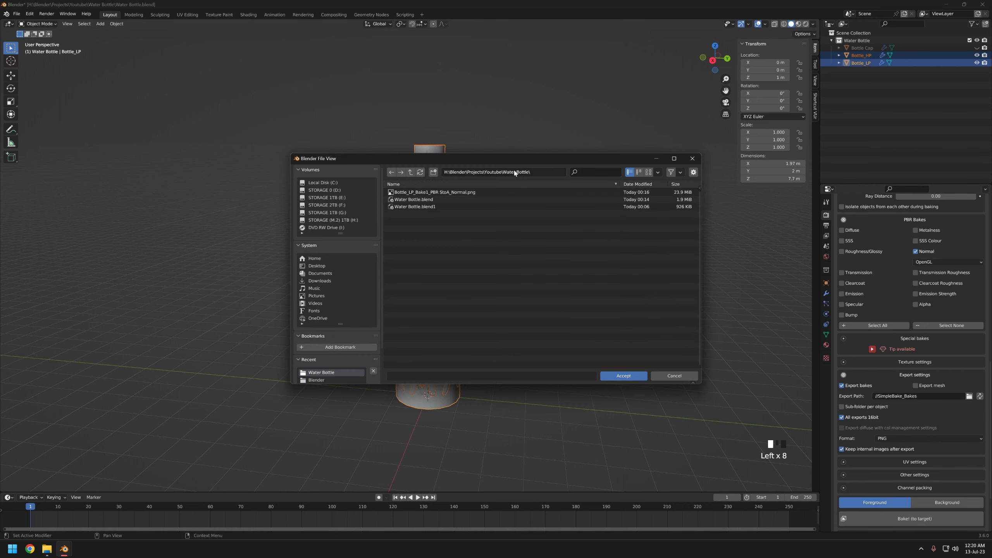
pyautogui.click(624, 376)
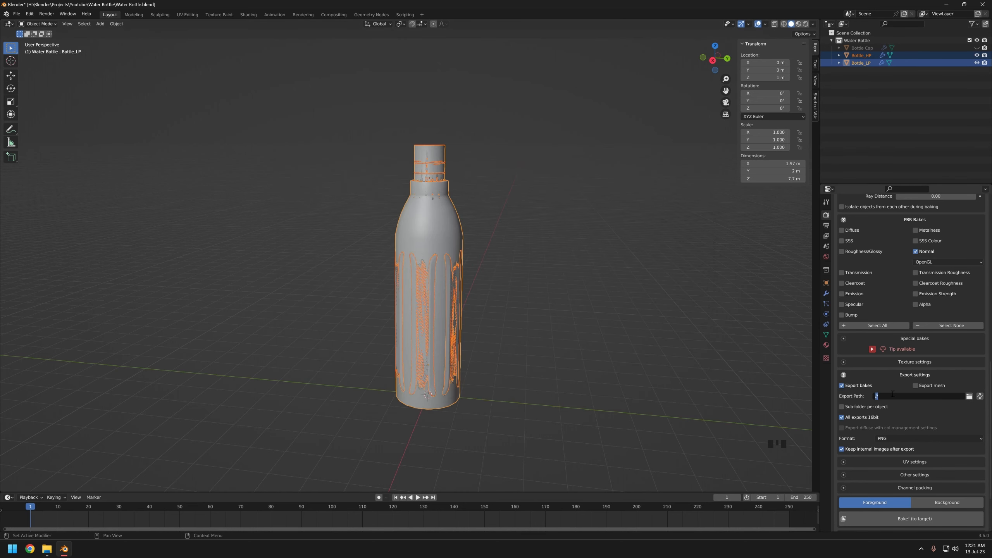
# - Bake the normal map to the target in the foreground and dismiss the completion message
pyautogui.scroll(-5, 872, 398)
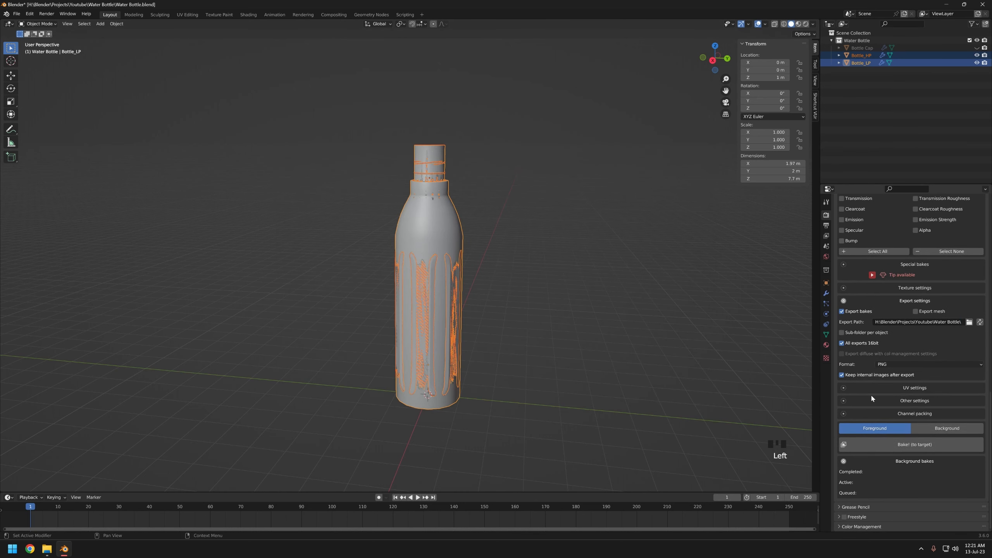
pyautogui.click(908, 445)
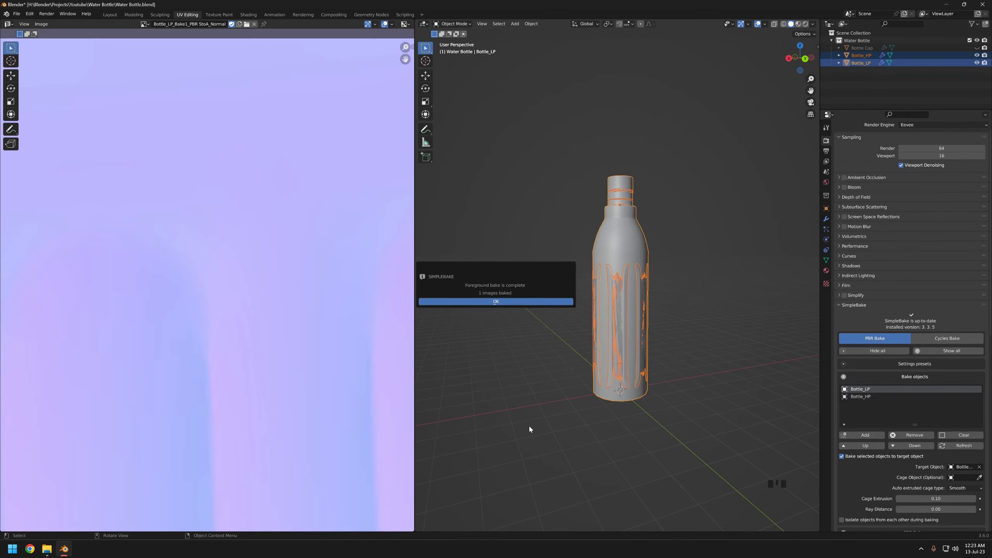
pyautogui.click(500, 302)
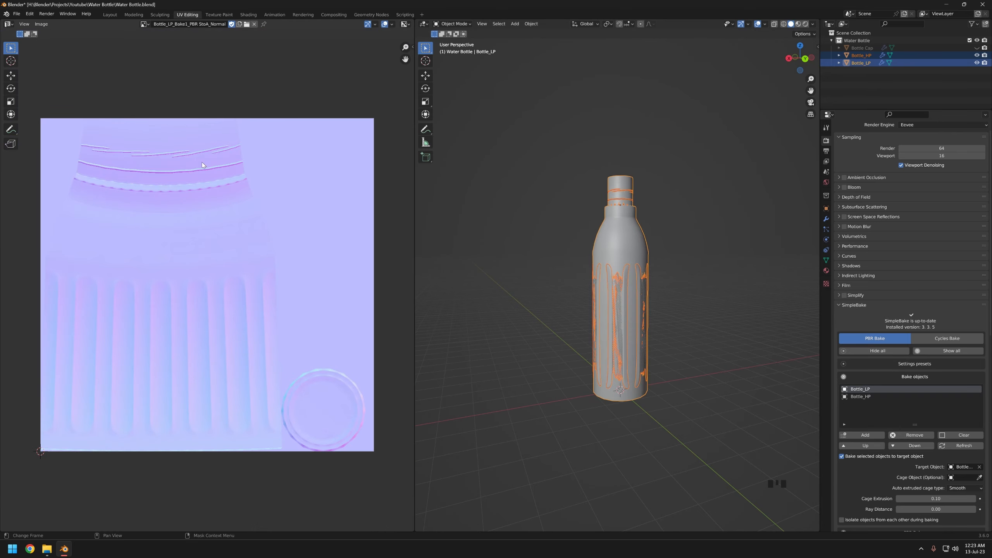
# - Switch to the Shading workspace and select Bottle_LP with Bottle_HP hidden
pyautogui.click(552, 310)
pyautogui.keyDown('shift'); pyautogui.moveTo(550, 323); pyautogui.dragTo(623, 342, button='middle'); pyautogui.keyUp('shift')
pyautogui.click(249, 14)
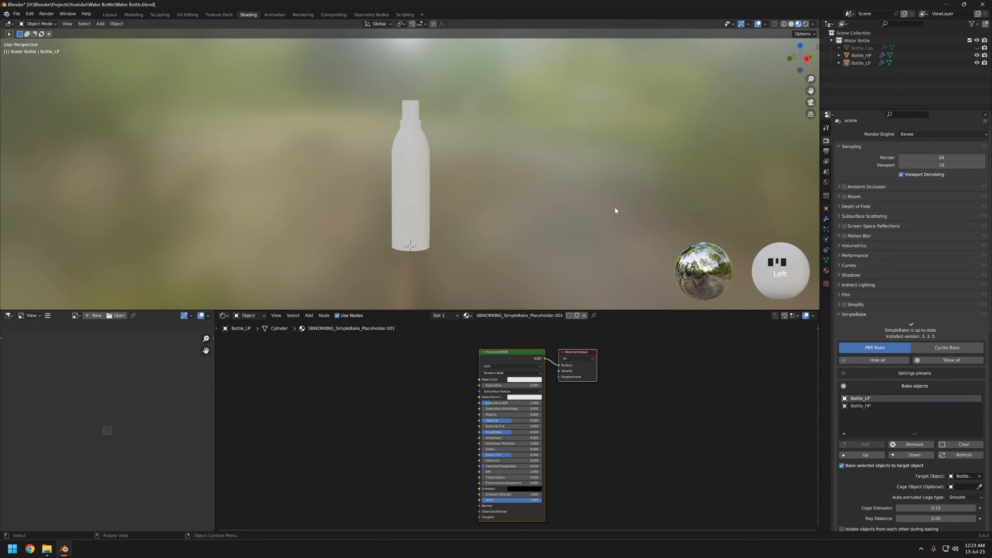
pyautogui.click(416, 190)
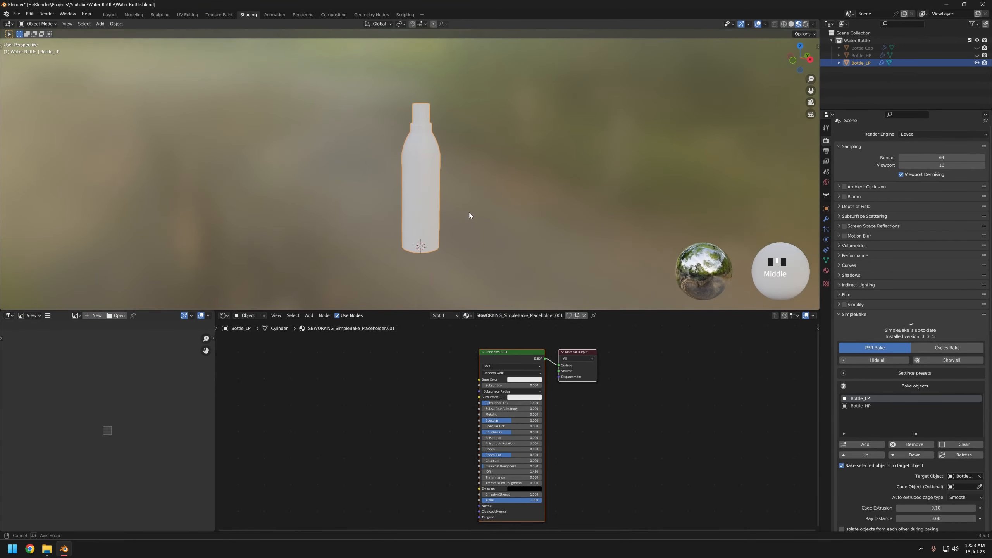
pyautogui.click(813, 24)
pyautogui.click(807, 88)
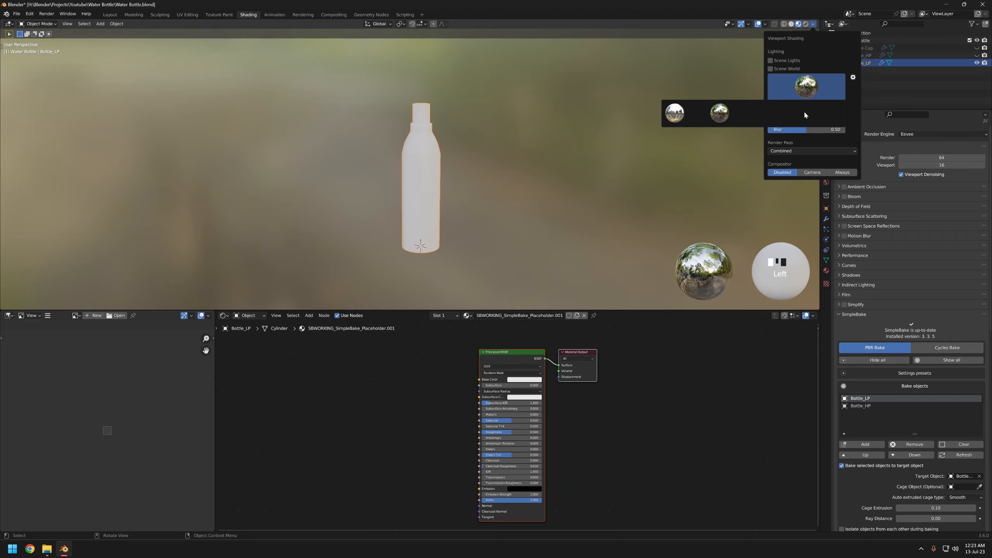
pyautogui.click(812, 24)
pyautogui.click(807, 87)
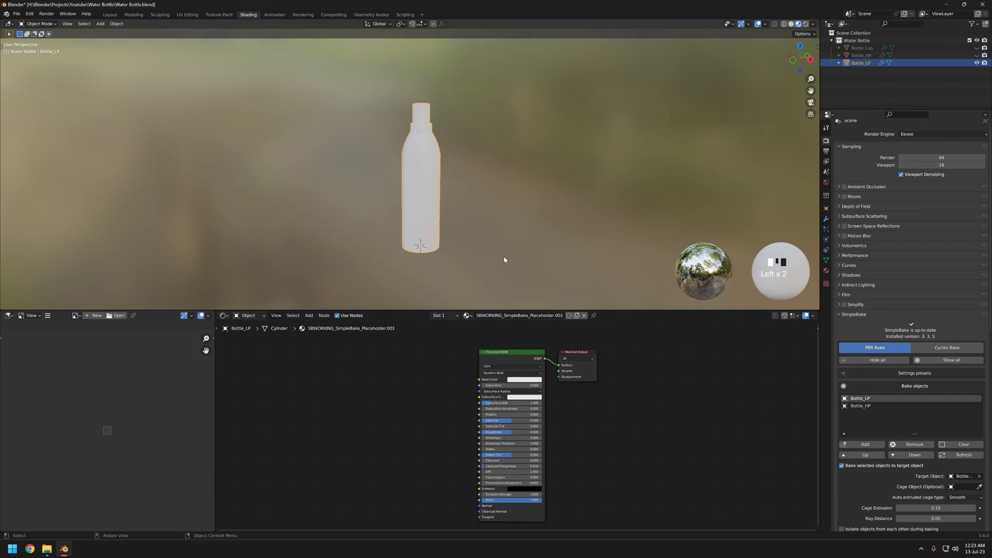
pyautogui.moveTo(504, 260)
pyautogui.mouseDown(button='middle')
pyautogui.moveTo(399, 183)
pyautogui.moveTo(450, 184)
pyautogui.mouseUp(button='middle')
# - Change the viewport's environment lighting from the forest HDRI to the dark studio HDRI
pyautogui.click(813, 24)
pyautogui.click(807, 88)
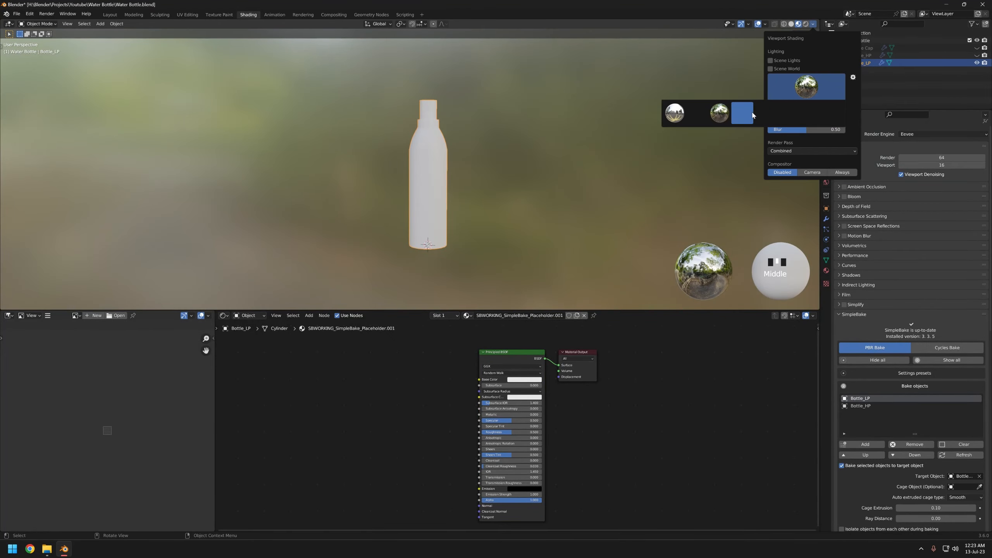
pyautogui.click(794, 107)
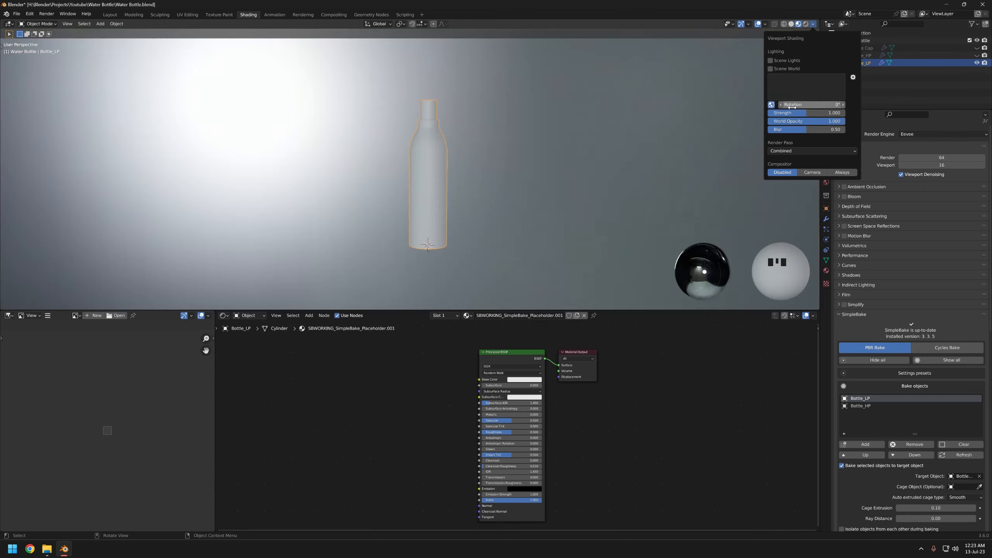
pyautogui.moveTo(407, 182)
pyautogui.mouseDown(button='middle')
pyautogui.moveTo(423, 220)
pyautogui.moveTo(424, 183)
pyautogui.mouseUp(button='middle')
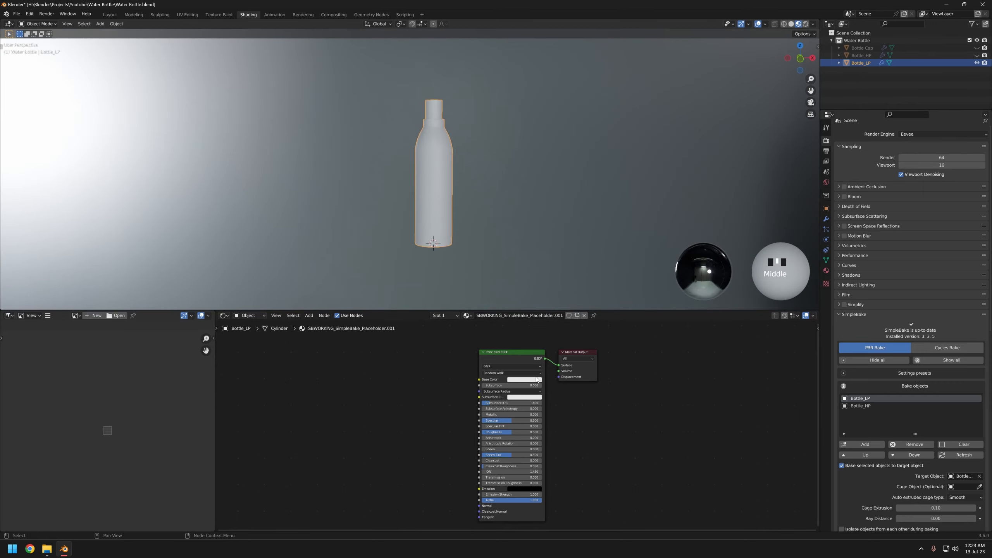
# - Darken the Principled BSDF base color of the bottle's material to near black
pyautogui.click(532, 380)
pyautogui.moveTo(553, 324); pyautogui.dragTo(552, 335)
pyautogui.scroll(3, 444, 214)
pyautogui.moveTo(453, 207)
pyautogui.mouseDown(button='middle')
pyautogui.moveTo(483, 195)
pyautogui.moveTo(458, 195)
pyautogui.mouseUp(button='middle')
pyautogui.keyDown('shift'); pyautogui.moveTo(457, 195); pyautogui.dragTo(438, 179, button='middle'); pyautogui.keyUp('shift')
# - Hide the viewport's environment background by lowering the world opacity to 0
pyautogui.click(813, 24)
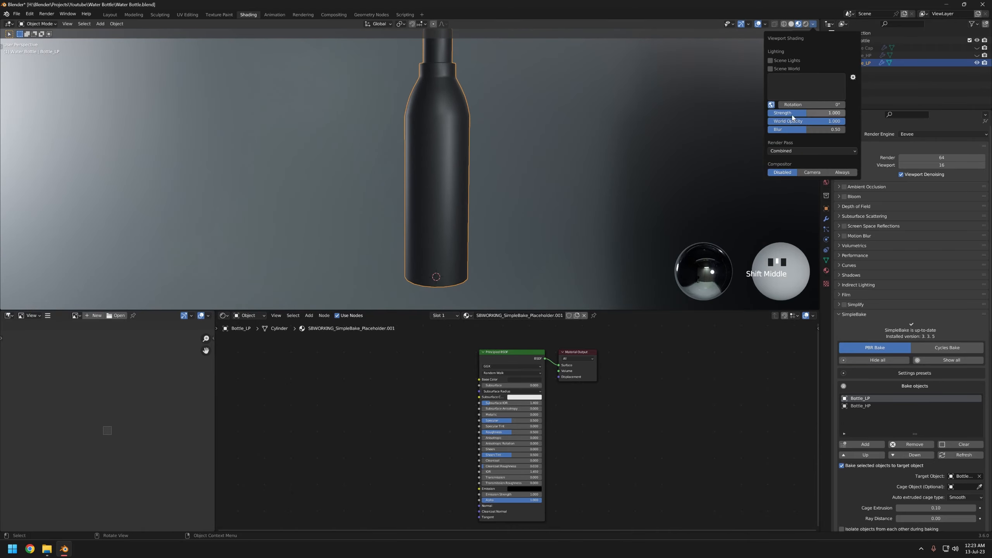
pyautogui.moveTo(822, 122); pyautogui.dragTo(740, 122)
pyautogui.scroll(-2, 442, 159)
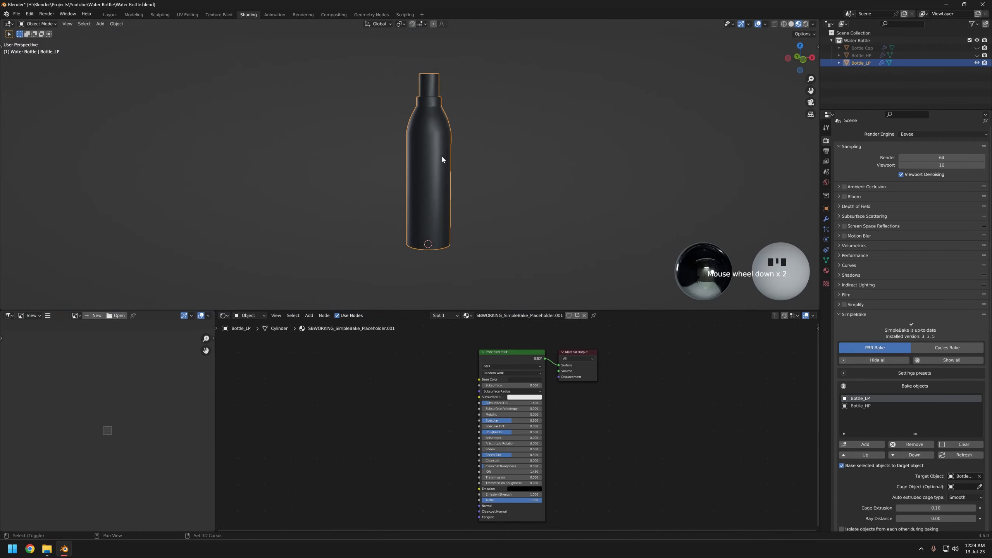
pyautogui.keyDown('shift'); pyautogui.moveTo(442, 171); pyautogui.dragTo(442, 190, button='middle'); pyautogui.keyUp('shift')
pyautogui.moveTo(442, 190); pyautogui.dragTo(442, 195, button='middle')
# - Bring the baked Bottle_LP normal PNG from the project folder into the shader graph and connect its Color output to the Principled BSDF's Normal input
pyautogui.click(47, 549)
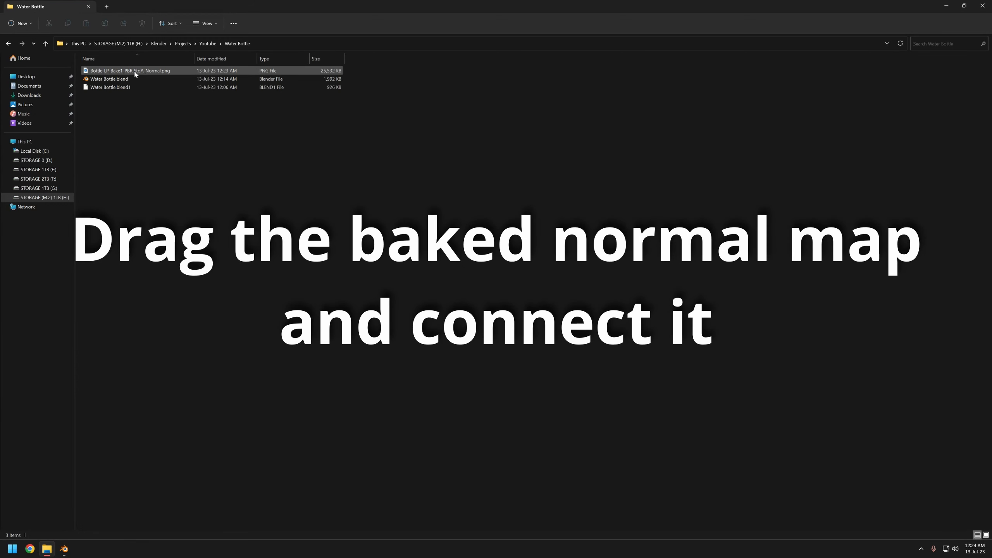
pyautogui.moveTo(135, 71); pyautogui.dragTo(335, 442)
pyautogui.moveTo(393, 450); pyautogui.dragTo(402, 499)
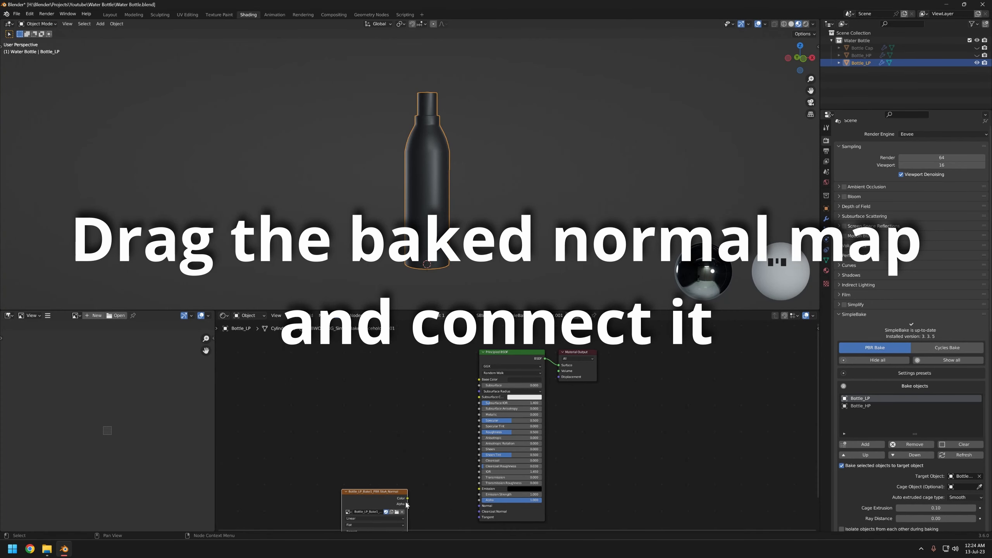
pyautogui.scroll(3, 449, 512)
pyautogui.moveTo(449, 512); pyautogui.dragTo(452, 443, button='middle')
pyautogui.moveTo(386, 422); pyautogui.dragTo(387, 433)
pyautogui.moveTo(483, 430); pyautogui.dragTo(491, 430)
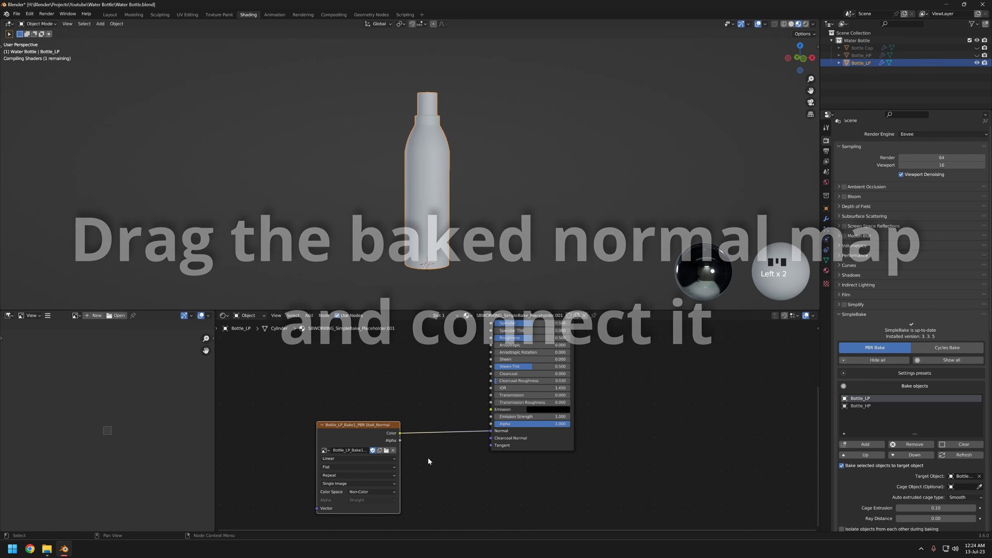
# - Insert a Normal Map node between the baked normal texture and the Principled BSDF
pyautogui.hotkey('shift', 'a')
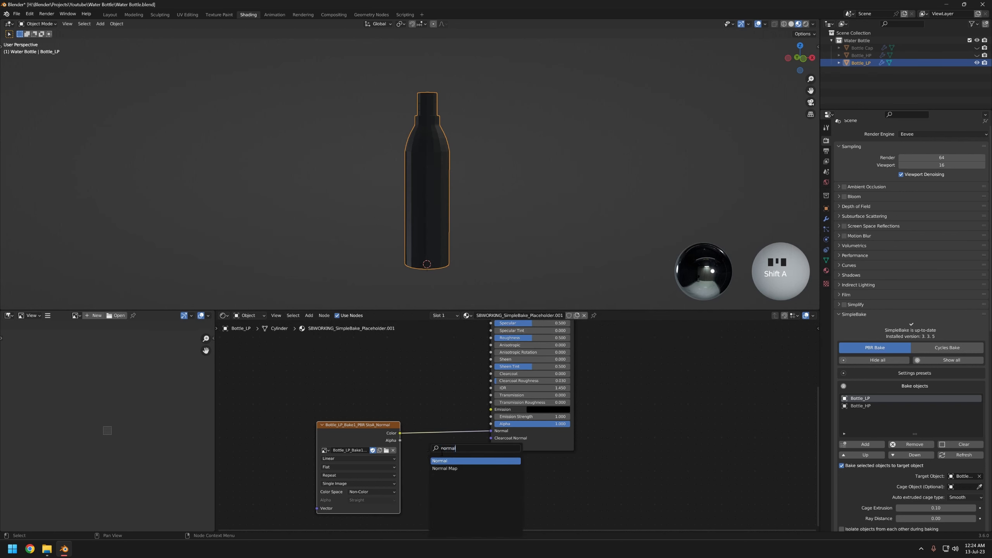
pyautogui.click(445, 468)
pyautogui.click(444, 439)
# - Apply smooth shading to the low-poly bottle, deselect it and check the baked detail up close around the neck
pyautogui.scroll(2, 449, 172)
pyautogui.rightClick(414, 154)
pyautogui.click(414, 155)
pyautogui.keyDown('shift'); pyautogui.moveTo(450, 195); pyautogui.dragTo(325, 182, button='middle'); pyautogui.keyUp('shift')
pyautogui.keyDown('shift'); pyautogui.moveTo(391, 145); pyautogui.dragTo(427, 185, button='middle'); pyautogui.keyUp('shift')
pyautogui.press('Tab')
pyautogui.press('Tab')
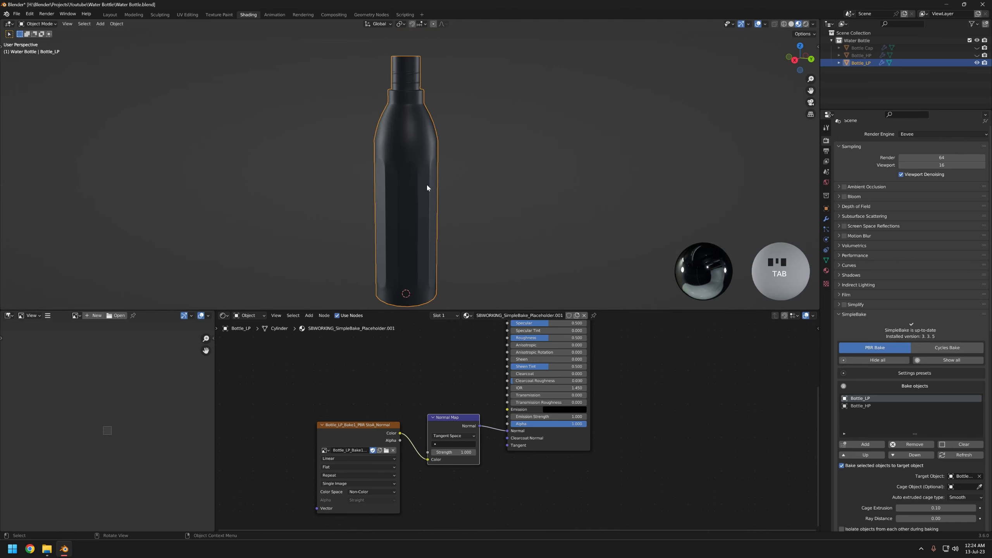
pyautogui.keyDown('shift'); pyautogui.moveTo(411, 109); pyautogui.dragTo(396, 192, button='middle'); pyautogui.keyUp('shift')
pyautogui.scroll(6, 437, 182)
pyautogui.hotkey('alt', 'a')
pyautogui.moveTo(396, 191); pyautogui.dragTo(467, 258, button='middle')
# - Unhide Bottle Cap, select it and create a new material for it
pyautogui.click(977, 48)
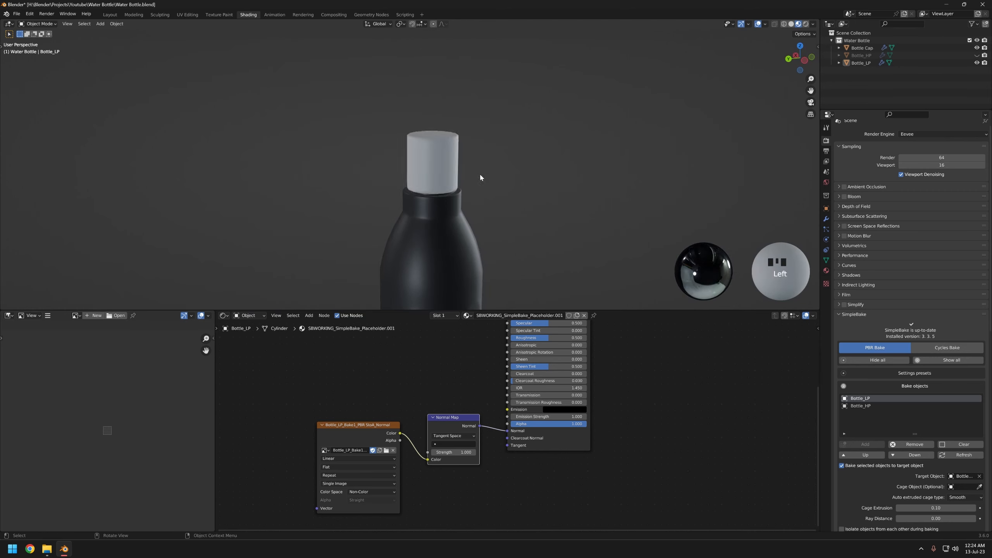
pyautogui.click(434, 164)
pyautogui.scroll(2, 434, 168)
pyautogui.click(826, 271)
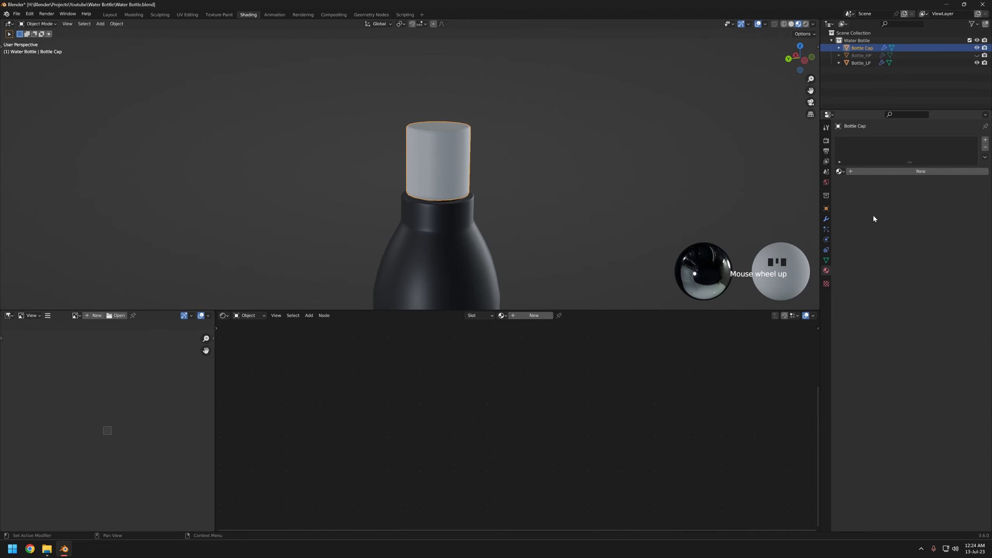
pyautogui.click(912, 172)
# - Darken the Principled BSDF base color of the cap's new material
pyautogui.scroll(-1, 504, 343)
pyautogui.moveTo(473, 341); pyautogui.dragTo(481, 434, button='middle')
pyautogui.click(555, 385)
pyautogui.moveTo(579, 321); pyautogui.dragTo(579, 344)
# - With Bottle Cap hidden, select Bottle_LP and add a Solidify modifier with a thickness of about 0.041 m
pyautogui.moveTo(507, 235); pyautogui.dragTo(336, 235, button='middle')
pyautogui.click(491, 201)
pyautogui.keyDown('shift'); pyautogui.moveTo(336, 234); pyautogui.dragTo(484, 238, button='middle'); pyautogui.keyUp('shift')
pyautogui.scroll(-2, 414, 268)
pyautogui.click(424, 191)
pyautogui.click(826, 219)
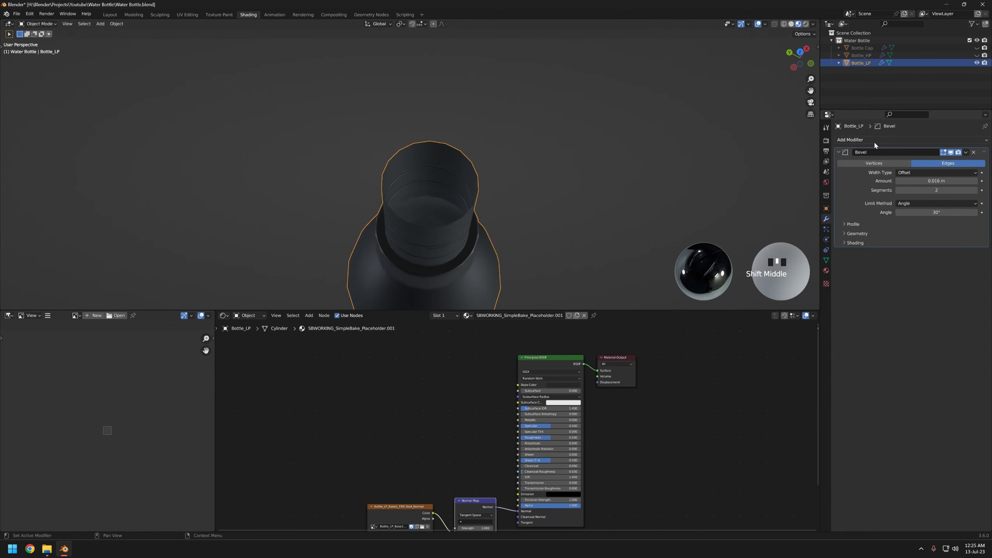
pyautogui.click(873, 141)
pyautogui.click(827, 268)
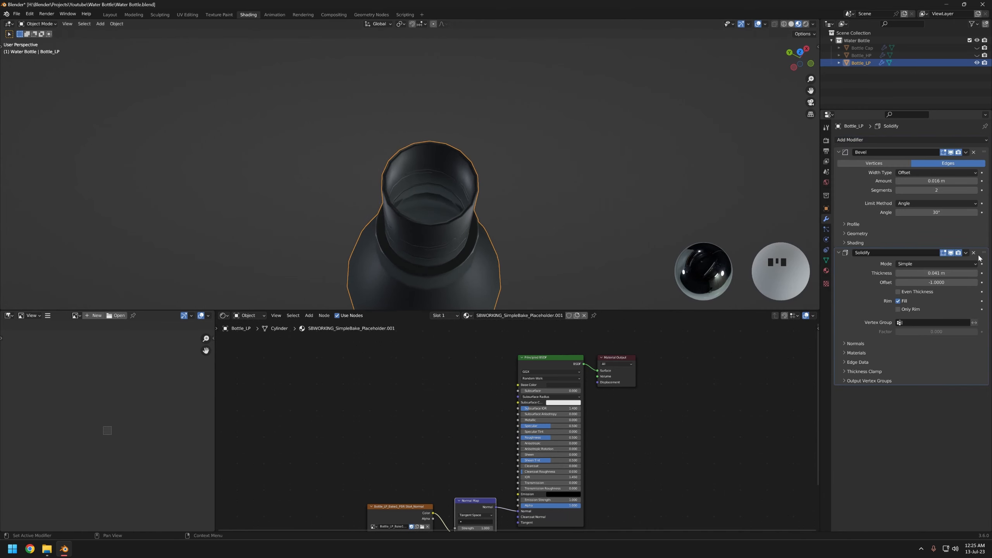
# - Place the Solidify modifier above Bevel and reduce its thickness to about 0.037 m with the viewport in solid shading
pyautogui.moveTo(984, 252); pyautogui.dragTo(984, 152)
pyautogui.scroll(3, 448, 231)
pyautogui.keyDown('shift'); pyautogui.moveTo(488, 226); pyautogui.dragTo(482, 228, button='middle'); pyautogui.keyUp('shift')
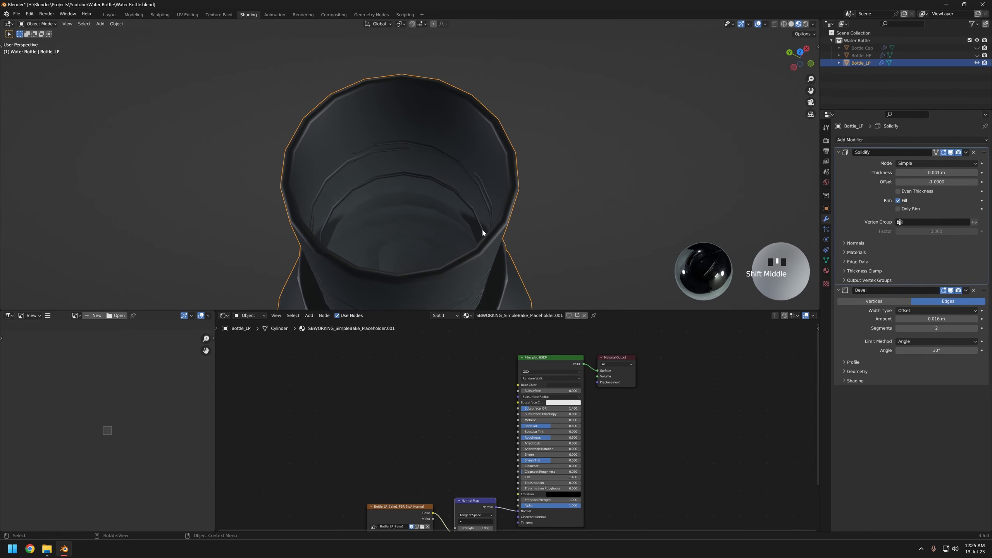
pyautogui.press('z')
pyautogui.keyDown('shift'); pyautogui.moveTo(937, 172); pyautogui.dragTo(926, 172); pyautogui.keyUp('shift')
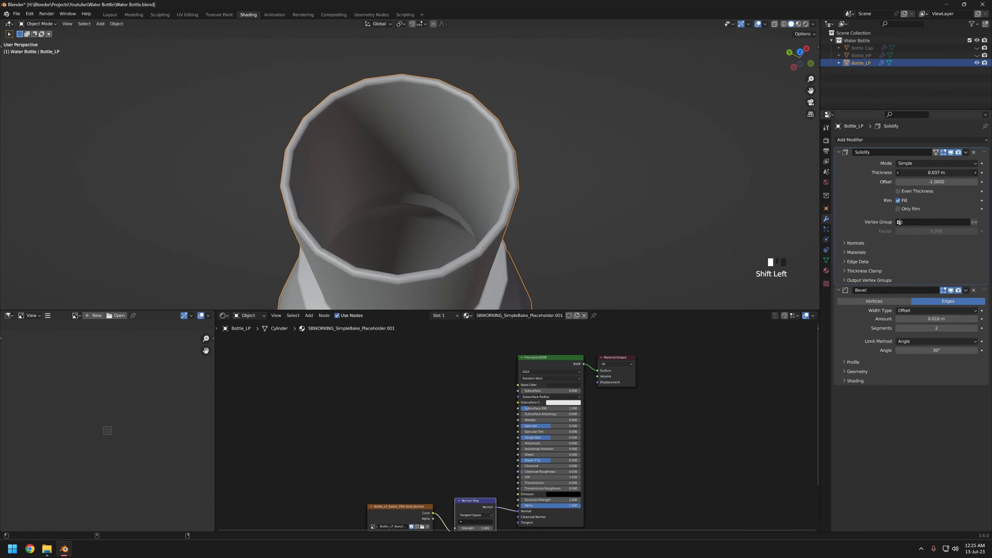